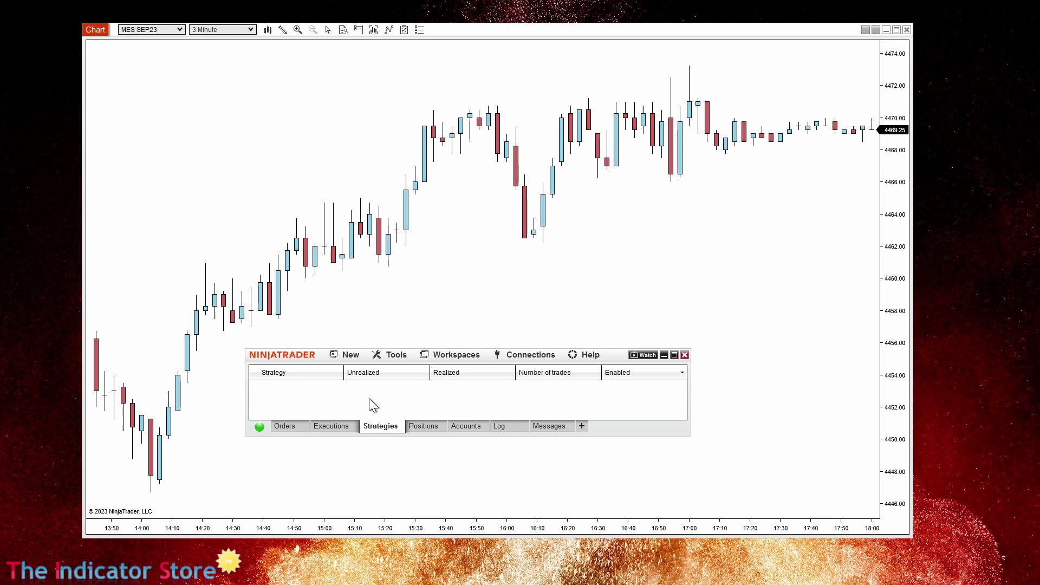
# Step: Open the Strategy Builder wizard from the control center
pyautogui.click(347, 360)
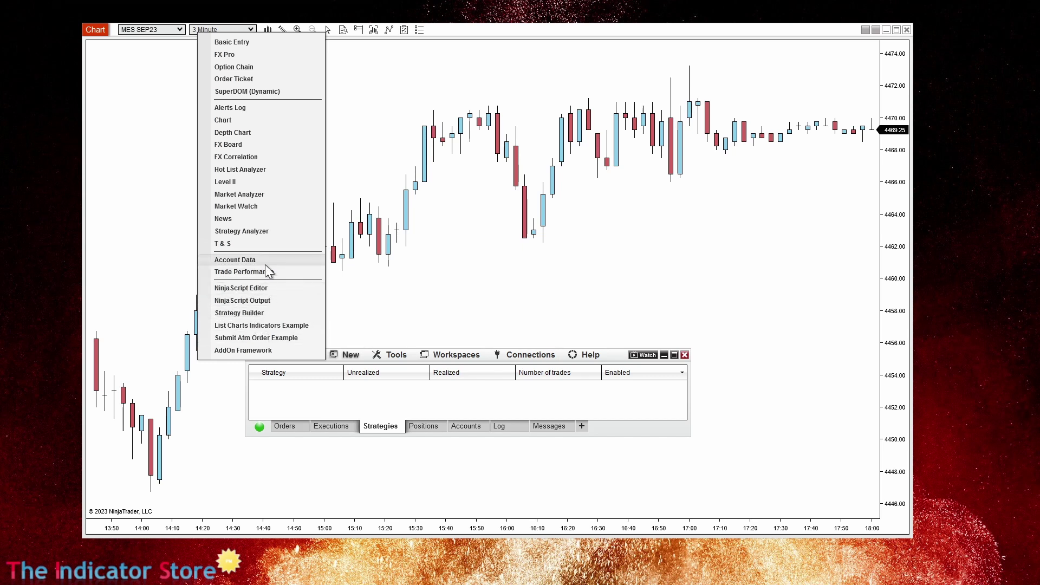
pyautogui.click(327, 405)
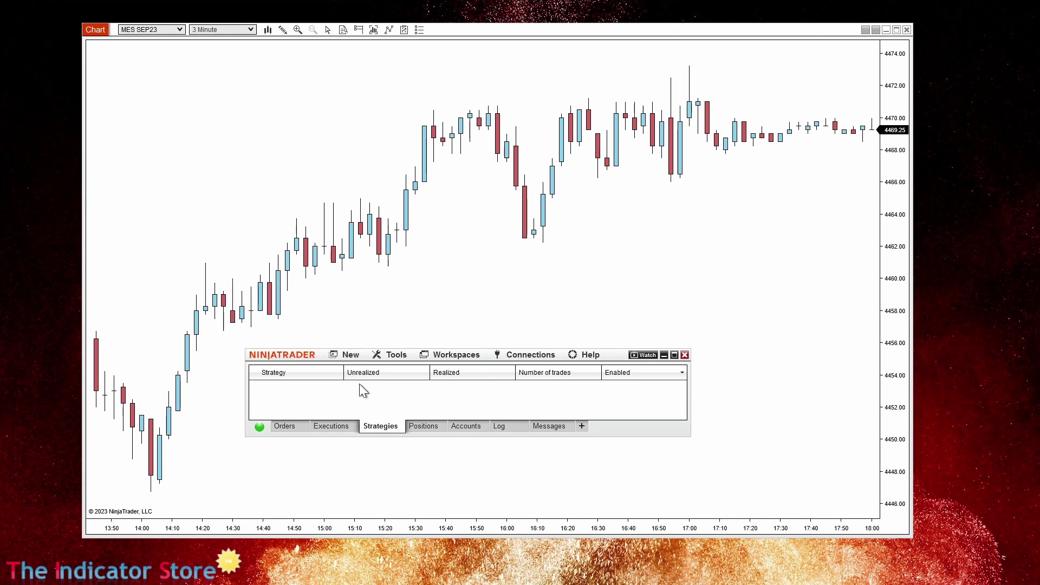
pyautogui.moveTo(306, 355); pyautogui.dragTo(317, 361)
pyautogui.click(360, 362)
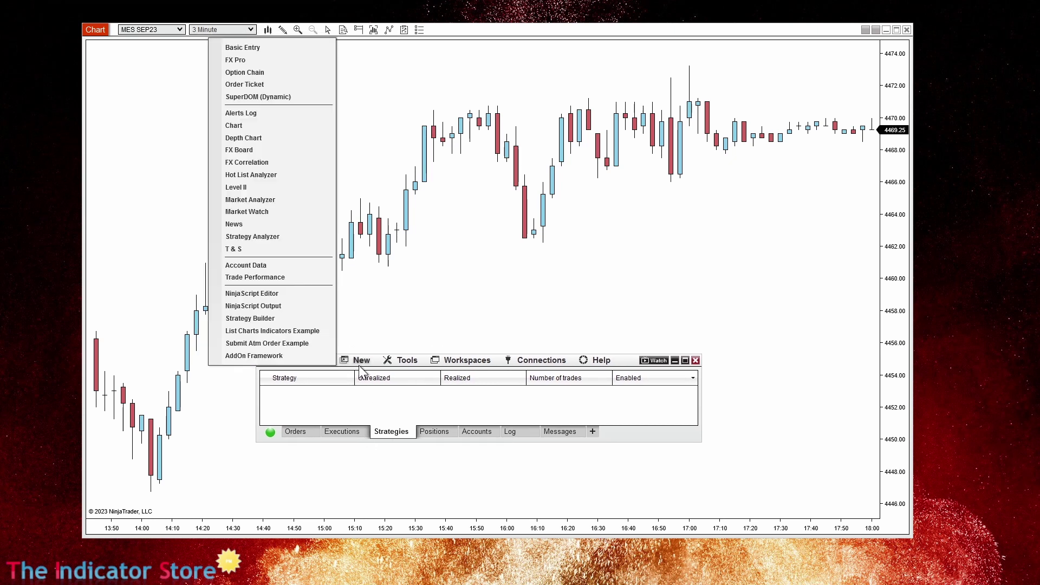
pyautogui.click(249, 317)
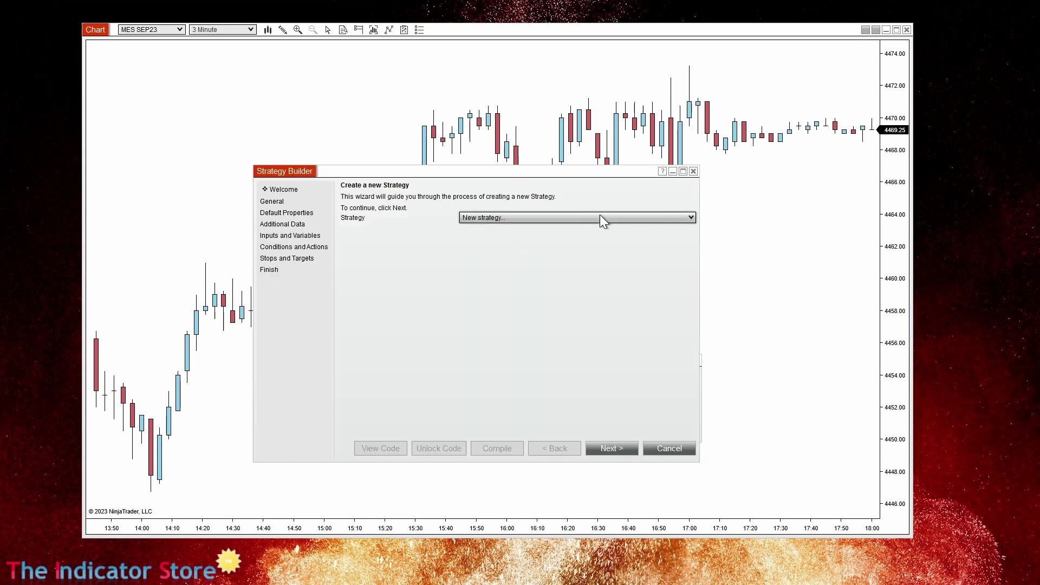
# Step: Start a new strategy in the wizard and name it WizHMACrossoverFiltered
pyautogui.click(691, 218)
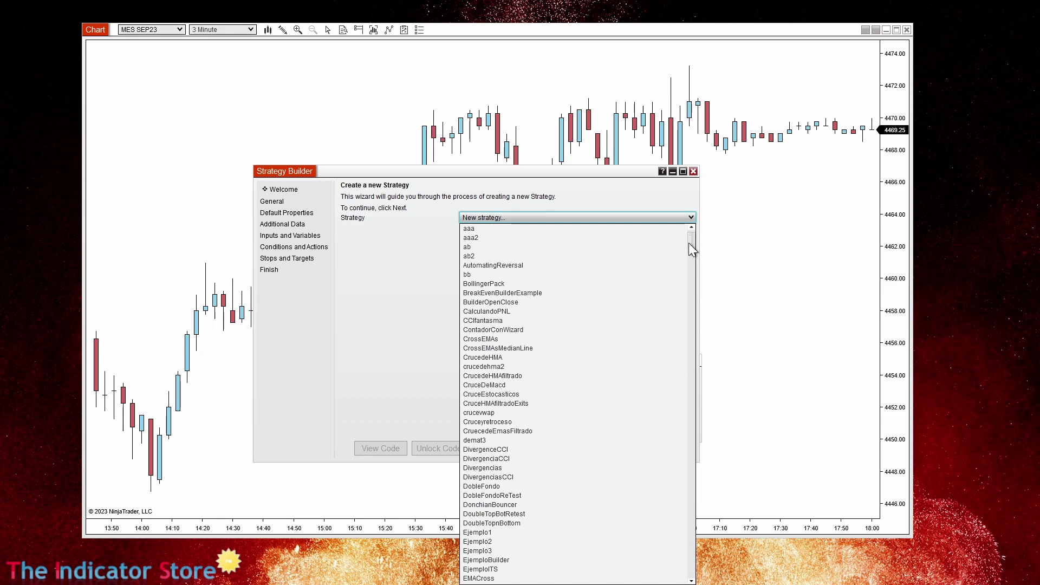
pyautogui.moveTo(693, 249); pyautogui.dragTo(695, 238)
pyautogui.click(512, 229)
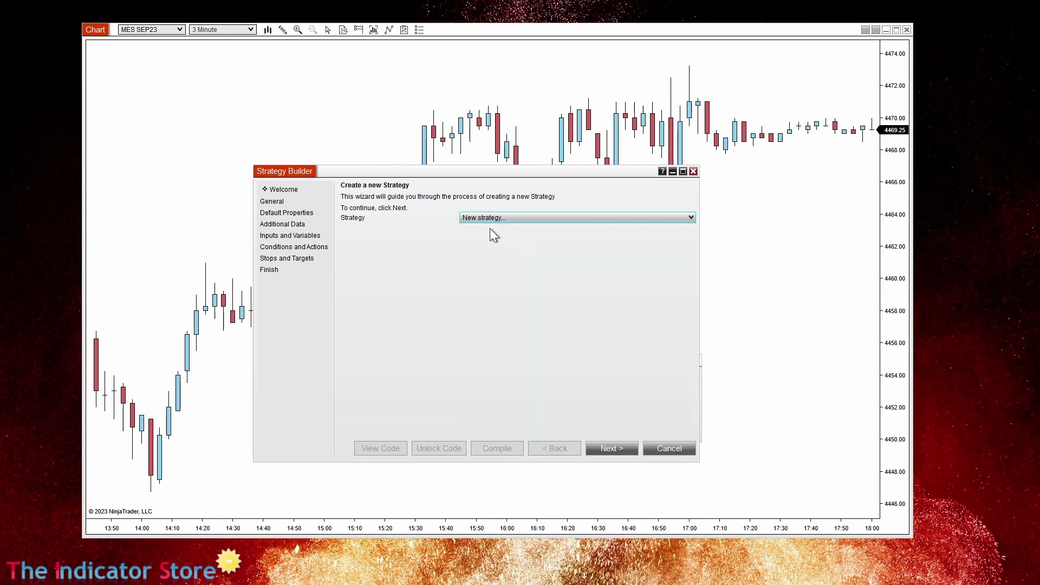
pyautogui.click(615, 450)
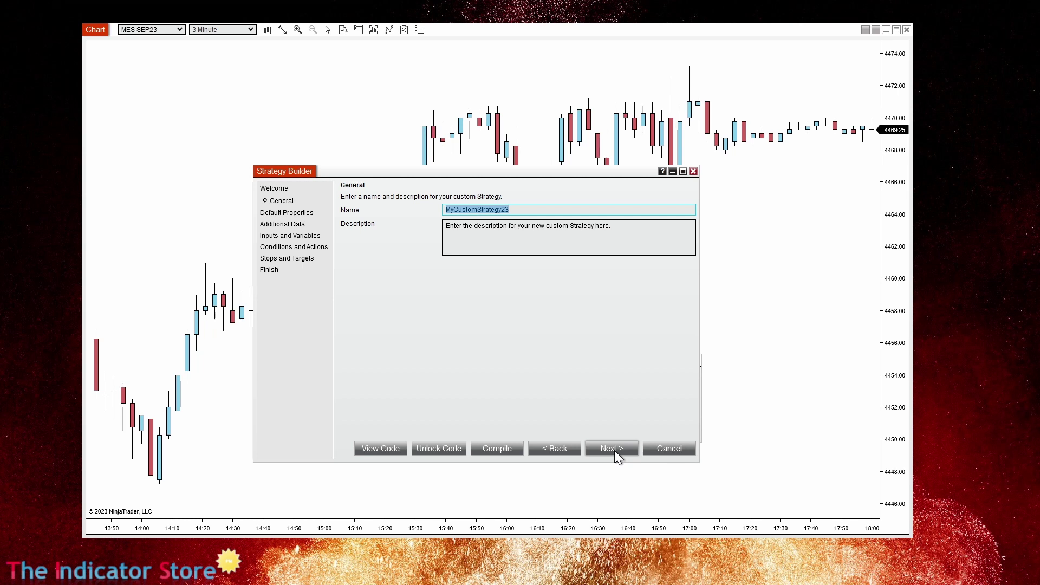
pyautogui.write('WizHMACrossoverFiltered')
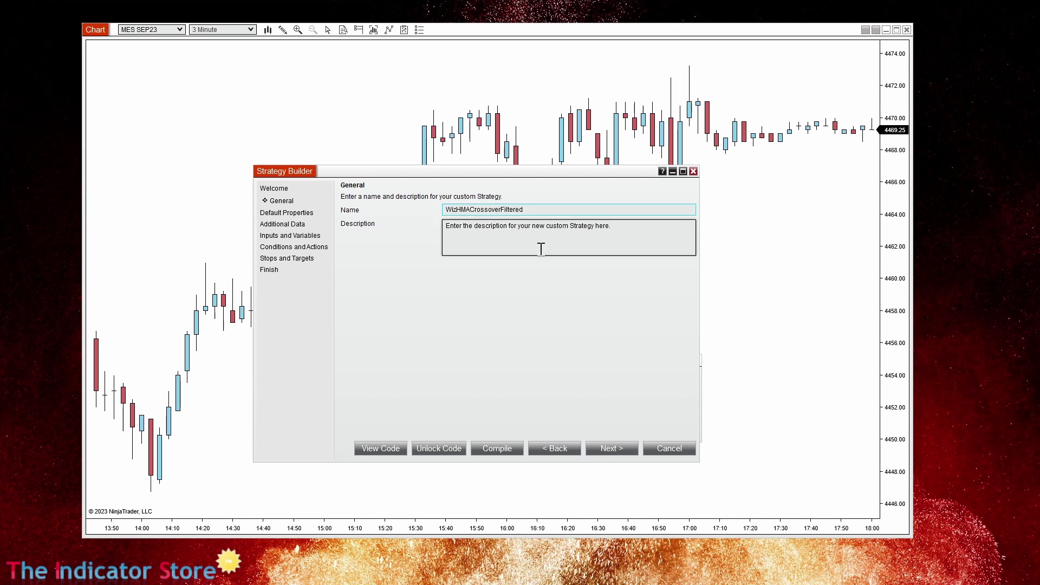
pyautogui.click(600, 448)
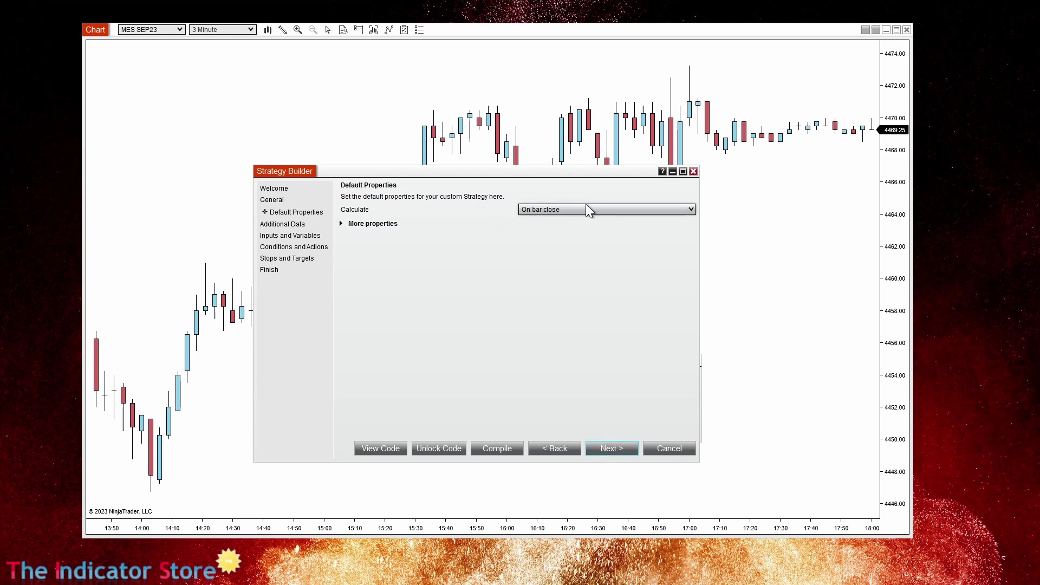
# Step: Keep the default properties, review the Additional Data page including Custom Series, and advance to Inputs and Variables
pyautogui.click(621, 451)
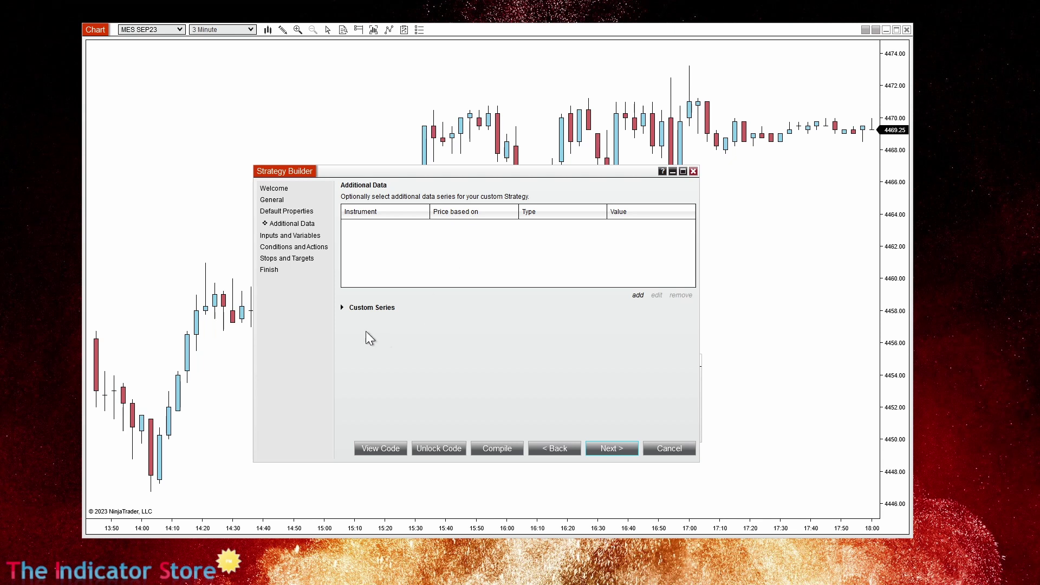
pyautogui.click(342, 309)
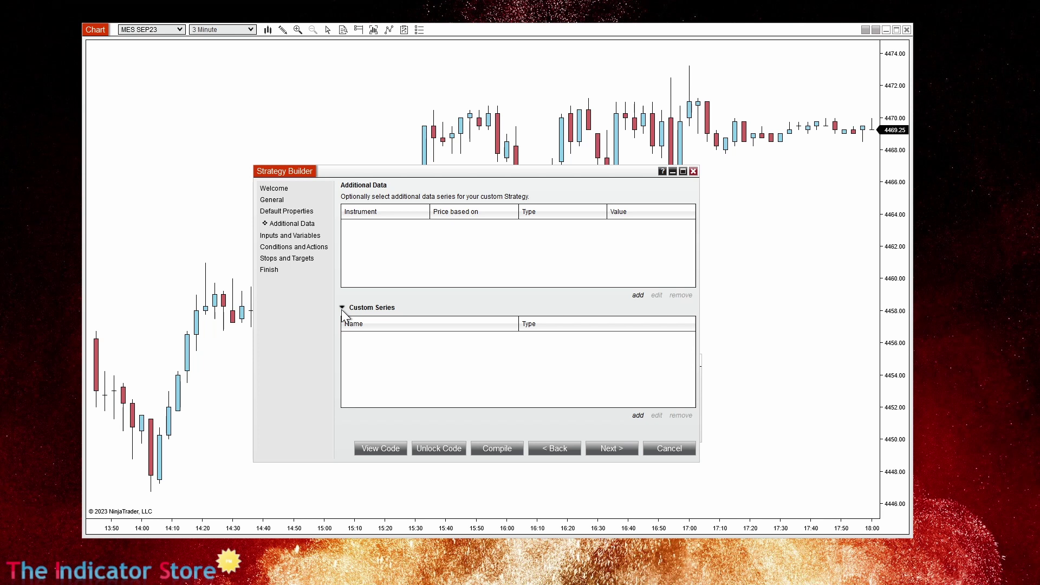
pyautogui.click(615, 450)
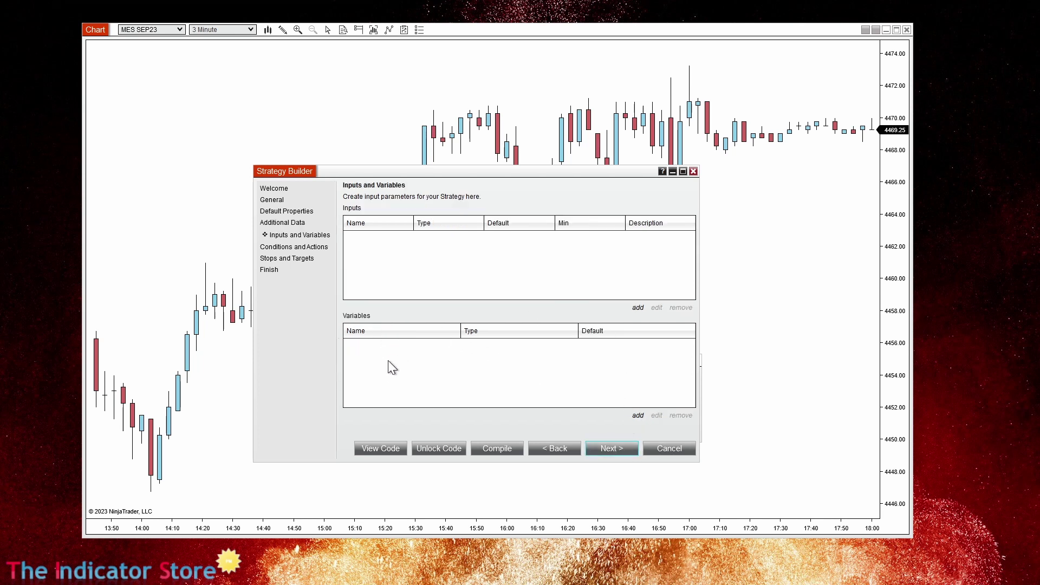
pyautogui.click(567, 450)
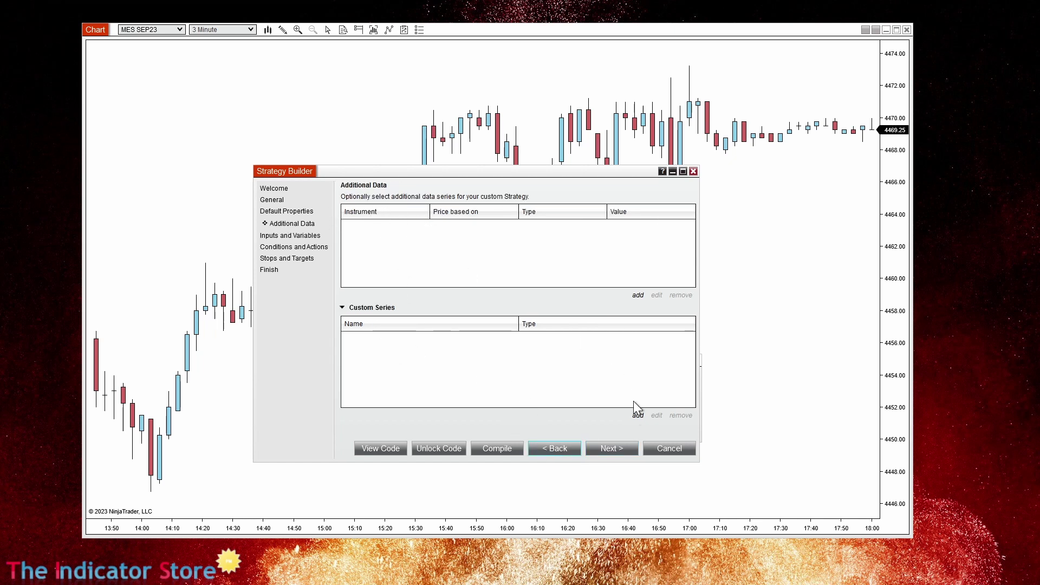
pyautogui.click(623, 448)
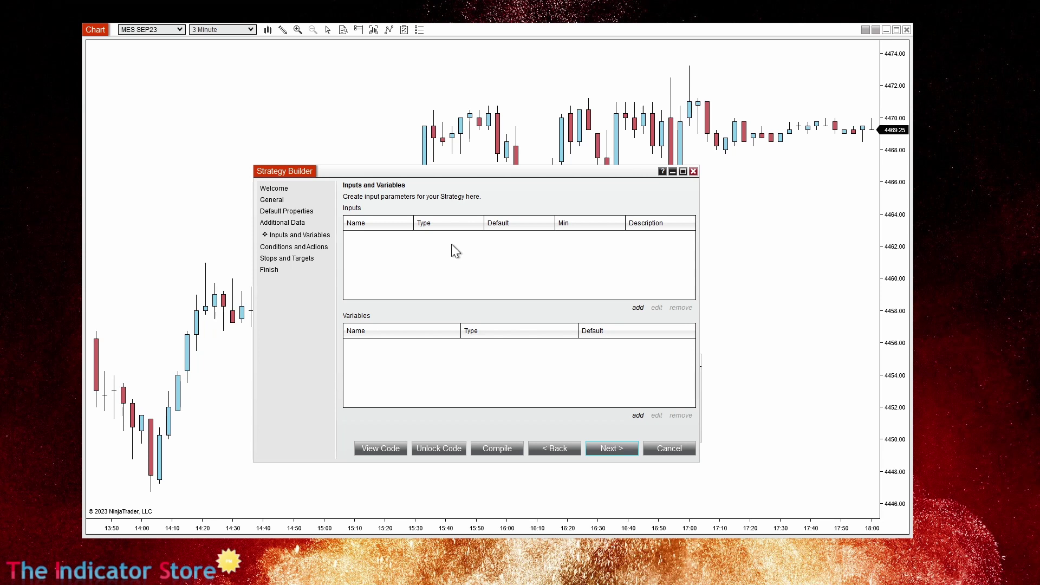
# Step: Move the Strategy Builder window aside and add the HMA indicator with period 50 to the MES SEP23 chart
pyautogui.moveTo(327, 169); pyautogui.dragTo(986, 169)
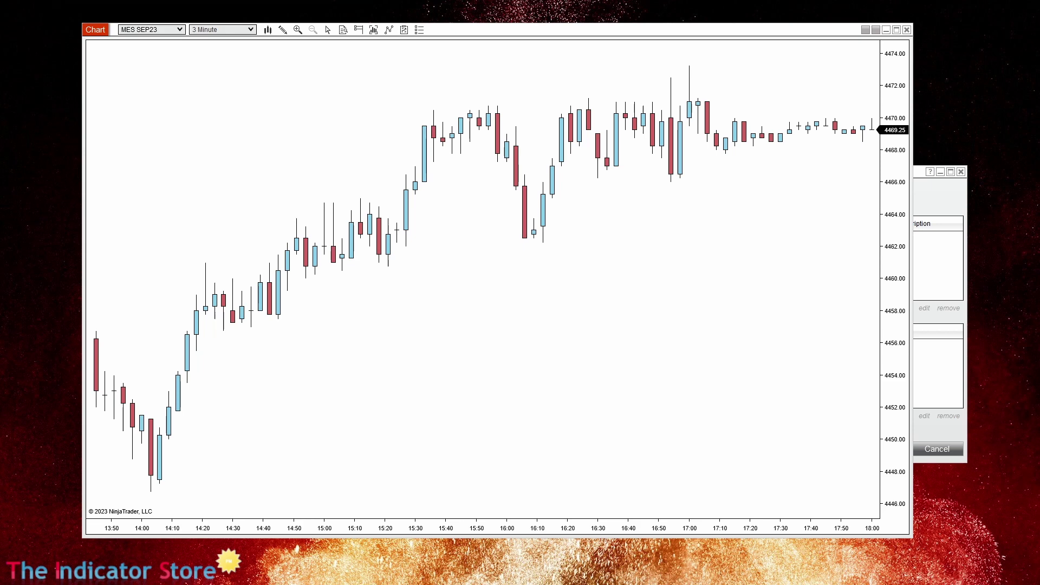
pyautogui.rightClick(317, 142)
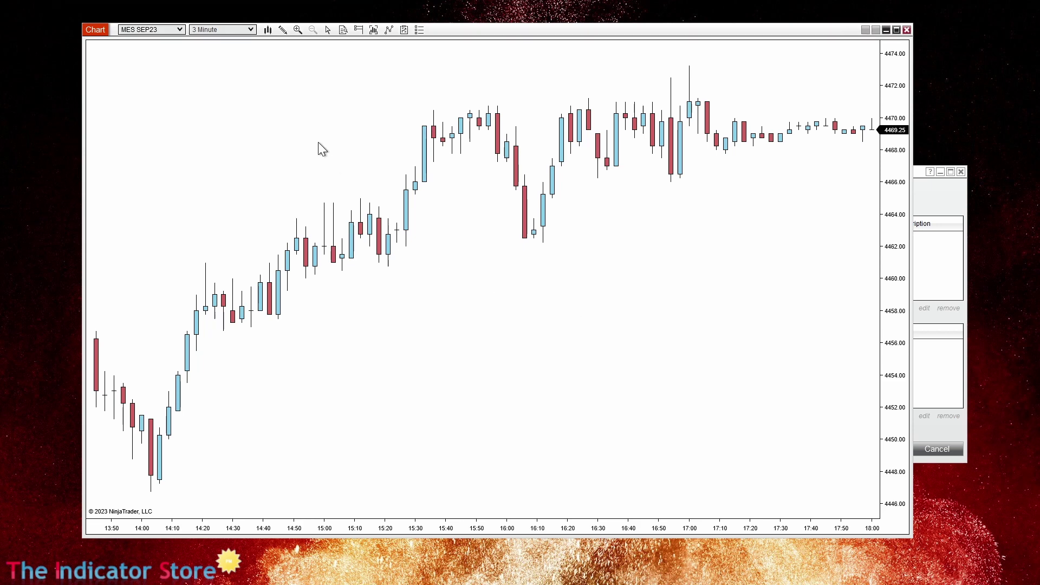
pyautogui.click(236, 210)
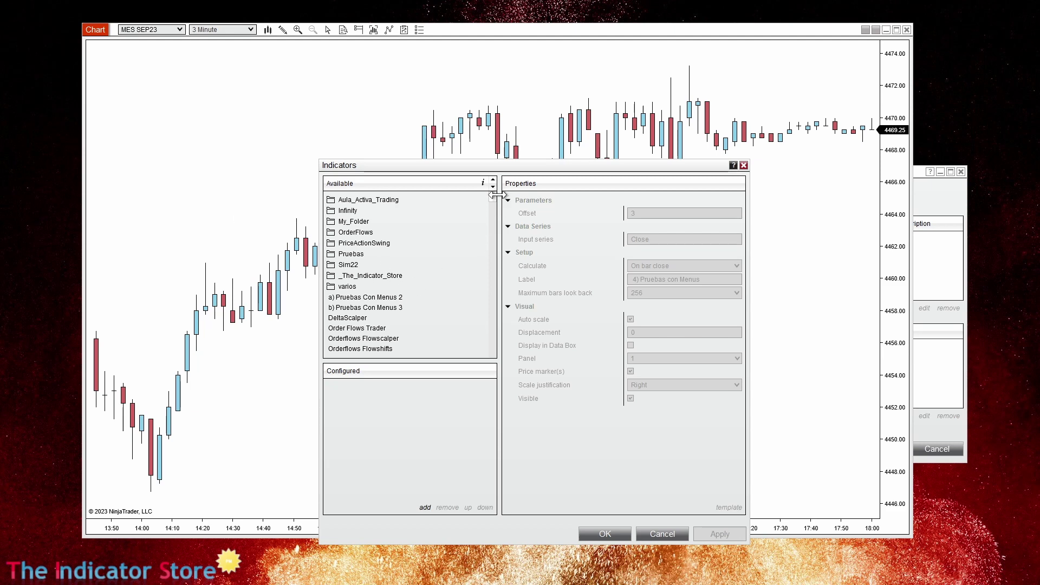
pyautogui.scroll(-5, 495, 213)
pyautogui.moveTo(493, 209); pyautogui.dragTo(496, 259)
pyautogui.scroll(-3, 425, 283)
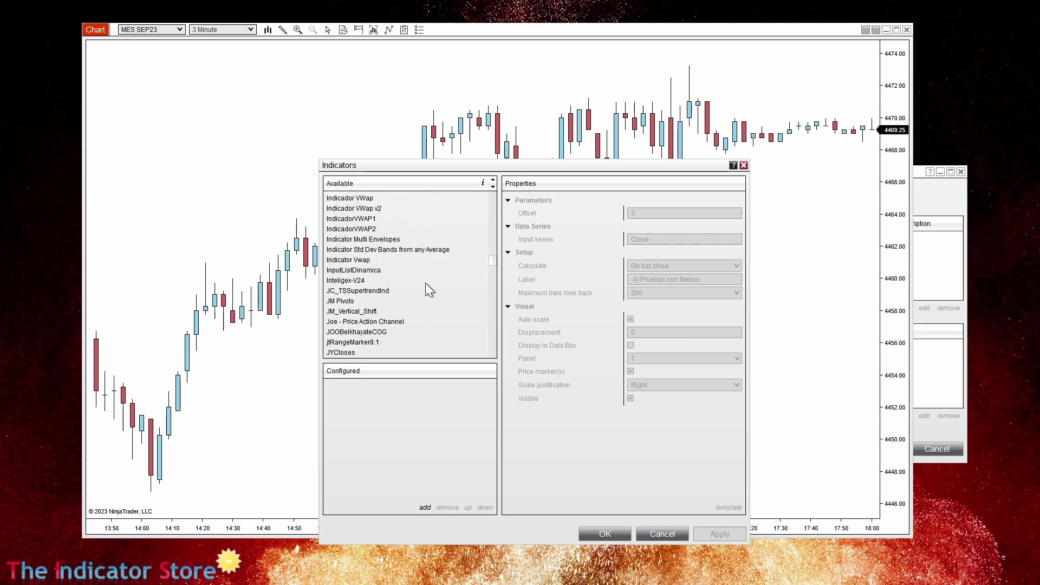
pyautogui.scroll(8, 418, 278)
pyautogui.scroll(7, 352, 246)
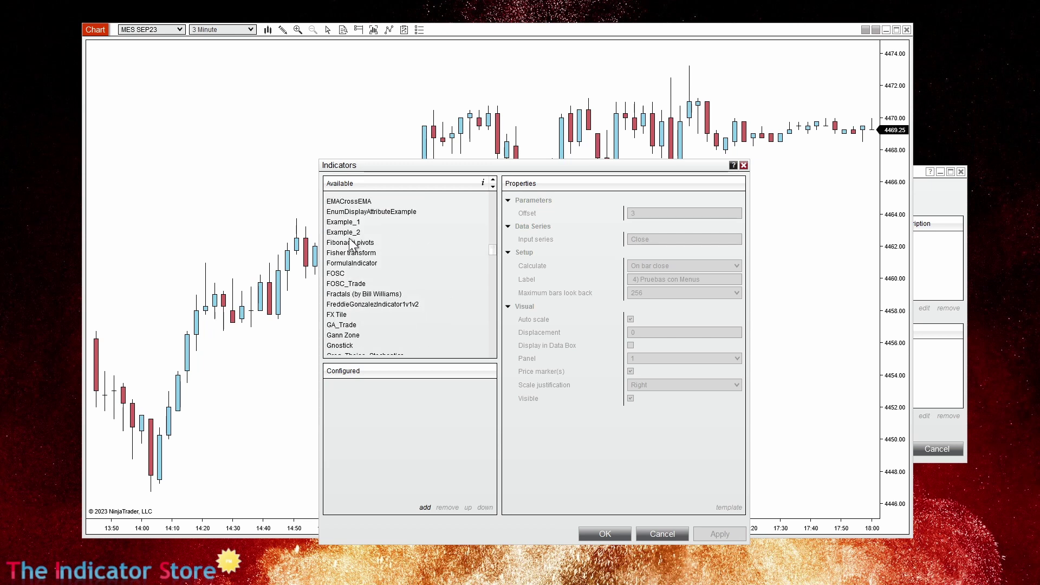
pyautogui.scroll(-10, 352, 245)
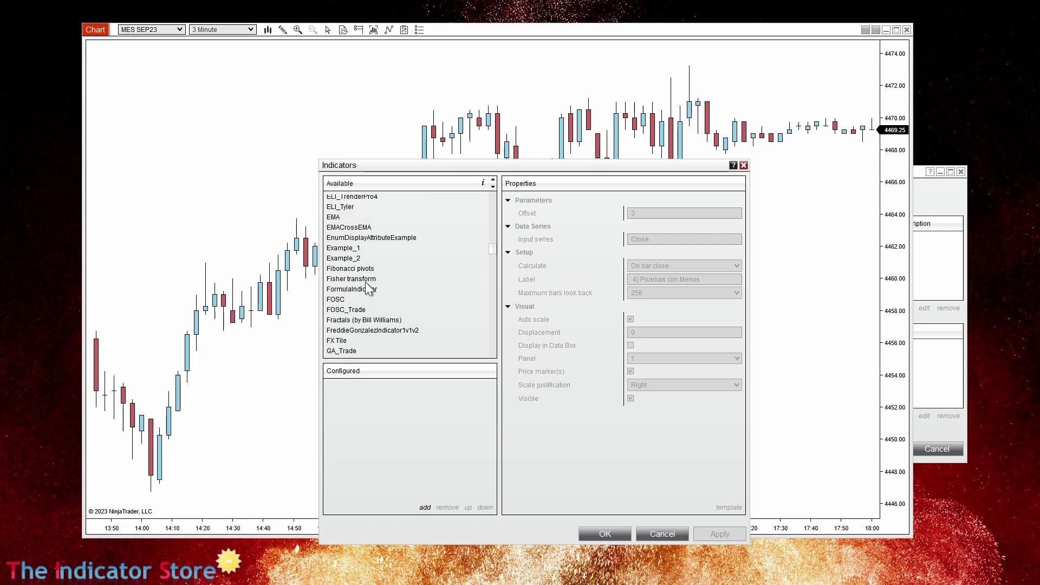
pyautogui.doubleClick(334, 289)
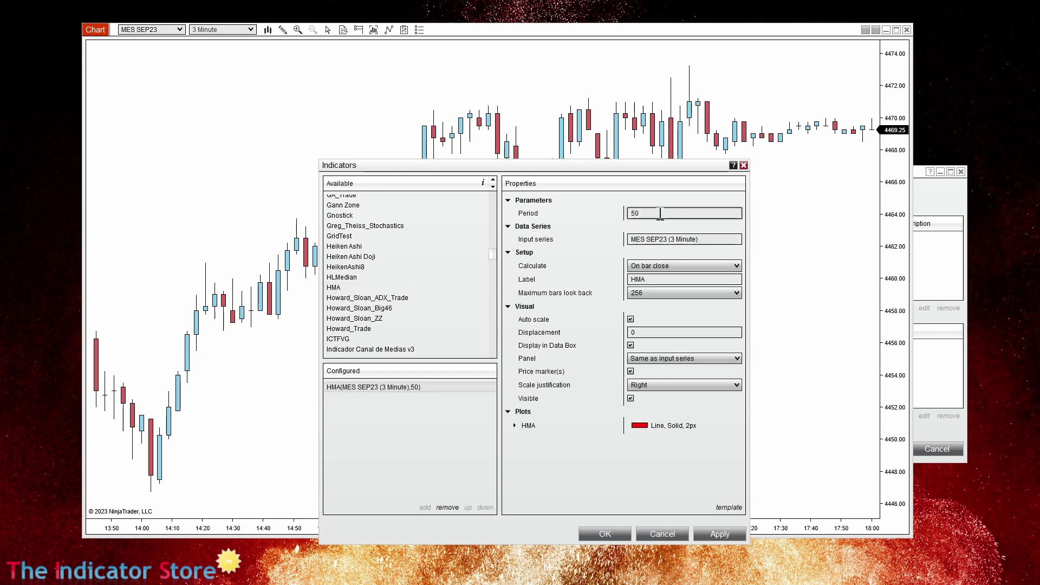
pyautogui.click(616, 534)
# Step: Set the period of the chart's HMA indicator to 17
pyautogui.moveTo(615, 534); pyautogui.dragTo(483, 532)
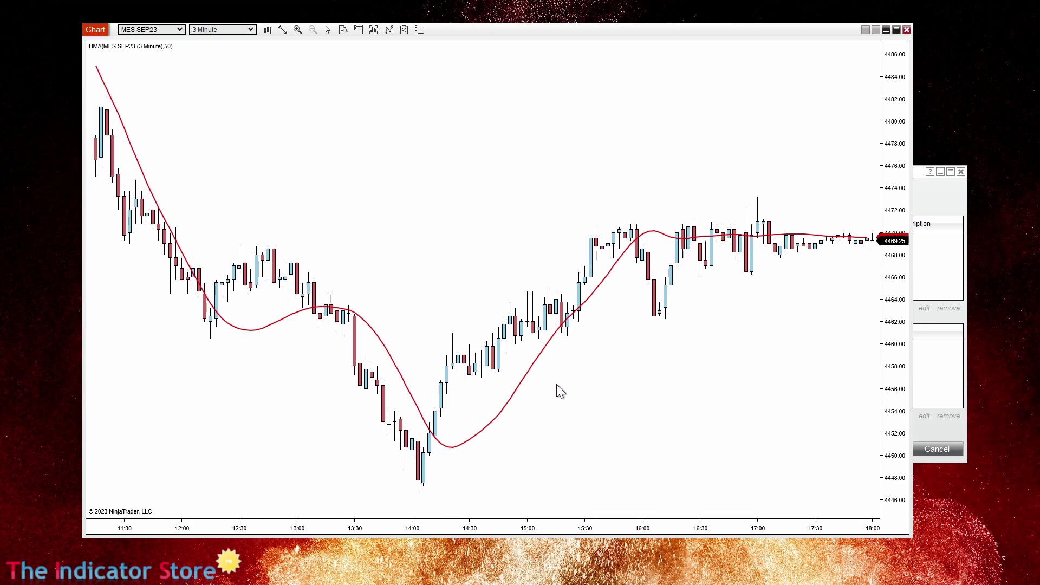
pyautogui.click(400, 373)
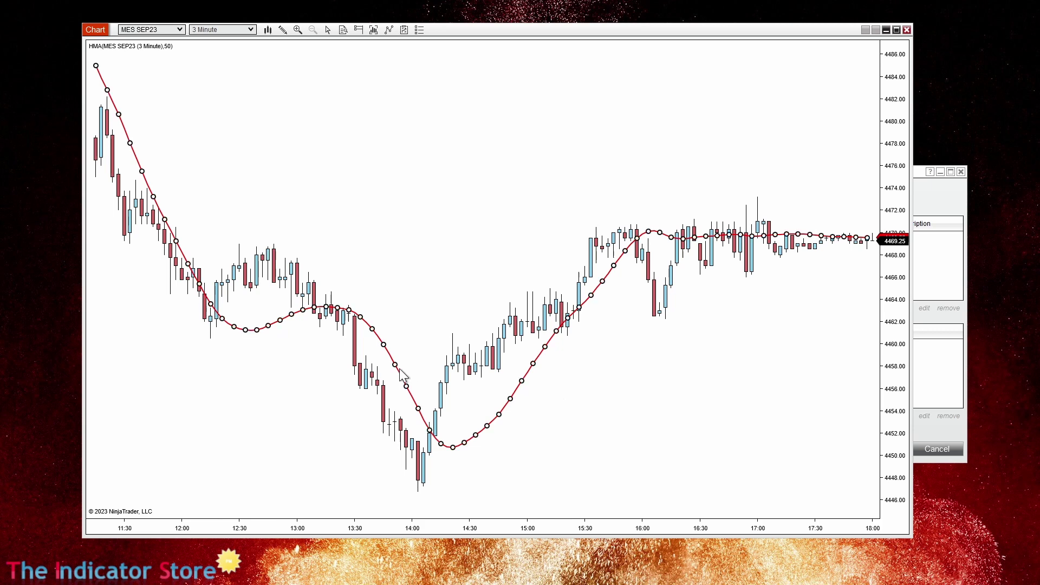
pyautogui.doubleClick(401, 370)
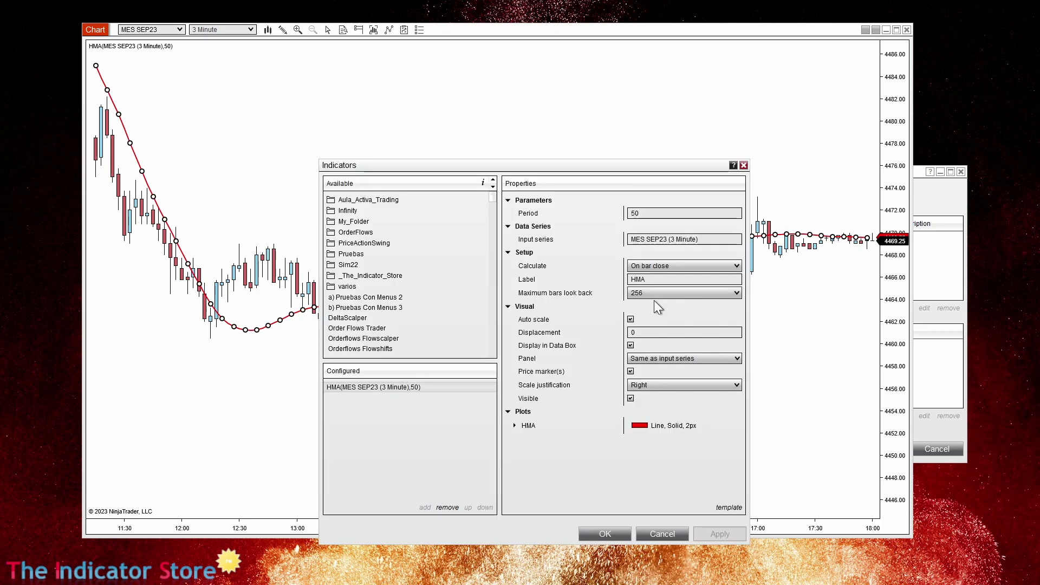
pyautogui.doubleClick(658, 215)
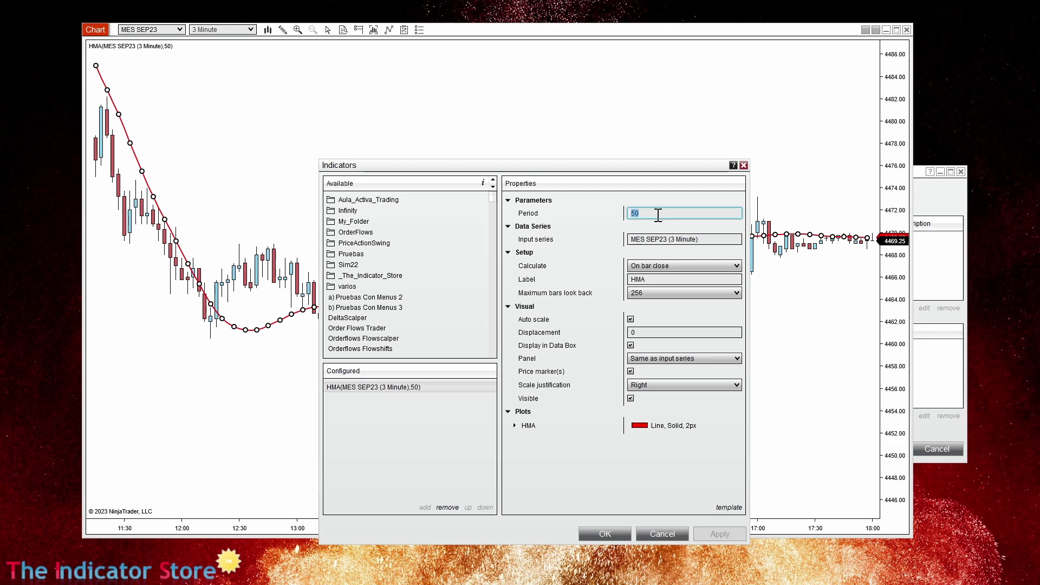
pyautogui.write('17')
pyautogui.click(610, 534)
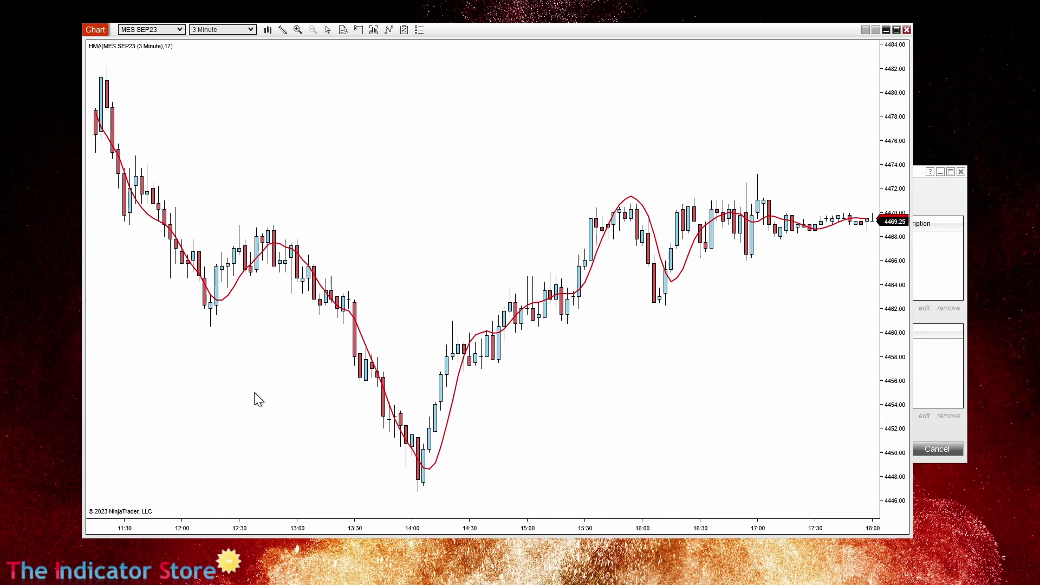
# Step: Draw three arrow lines pointing at the HMA's turning points near 12:20, 12:50 and 14:10
pyautogui.moveTo(254, 404); pyautogui.dragTo(222, 307)
pyautogui.moveTo(287, 130); pyautogui.dragTo(274, 235)
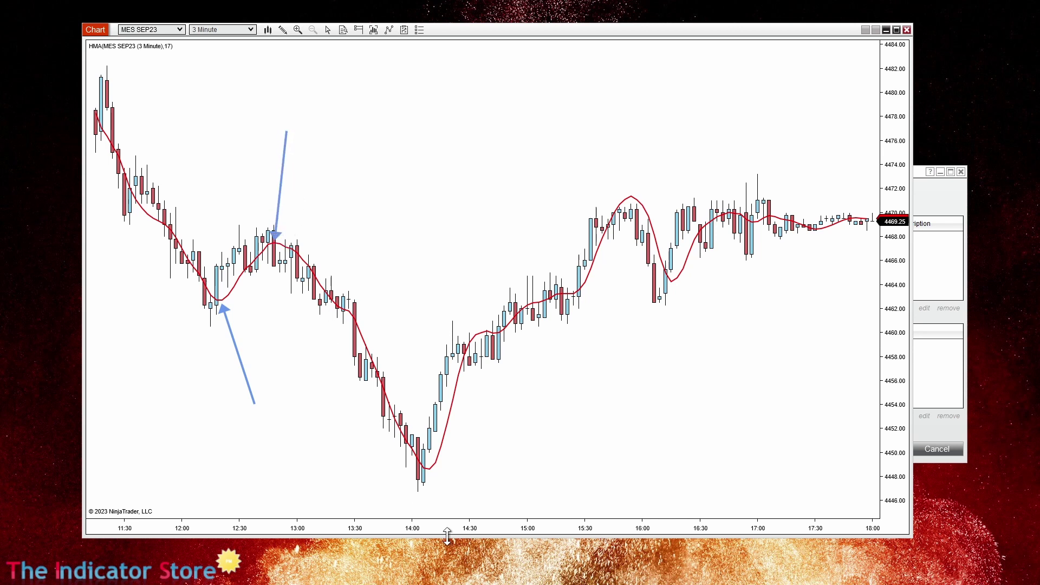
pyautogui.moveTo(435, 508); pyautogui.dragTo(428, 479)
pyautogui.rightClick(490, 128)
pyautogui.click(563, 215)
# Step: Set the period of the chart's HMA indicator to 34
pyautogui.click(596, 261)
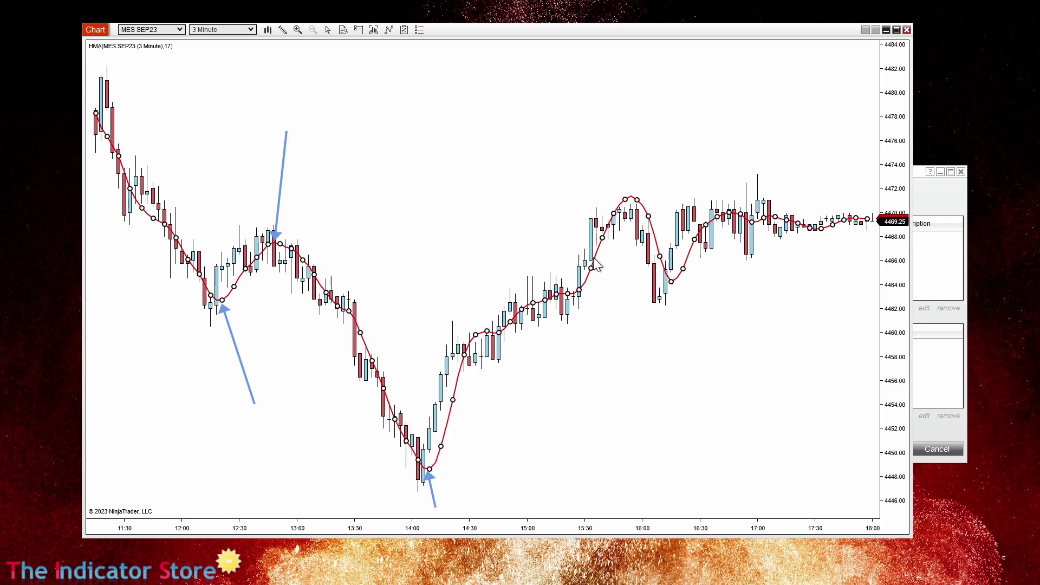
pyautogui.doubleClick(596, 262)
pyautogui.doubleClick(640, 212)
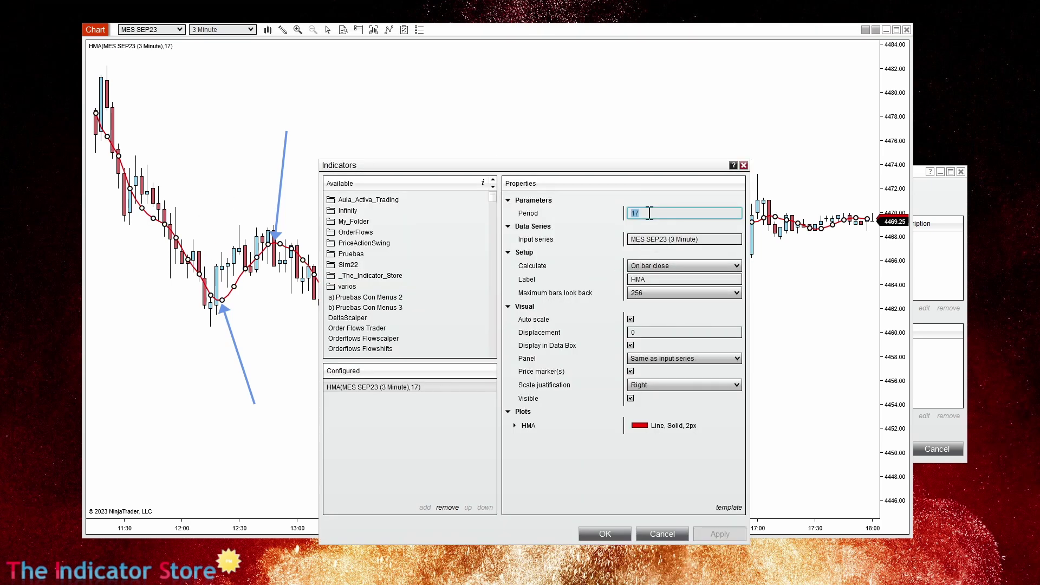
pyautogui.write('34')
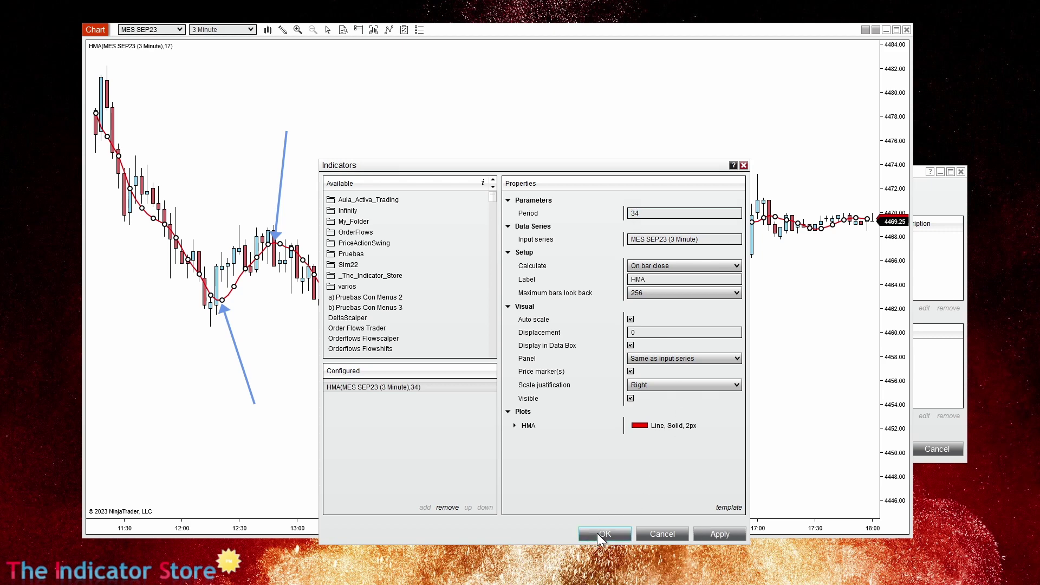
pyautogui.click(607, 534)
# Step: Reposition the three arrow lines so they point at the turning points of the 34-period HMA
pyautogui.moveTo(236, 351); pyautogui.dragTo(241, 358)
pyautogui.click(279, 197)
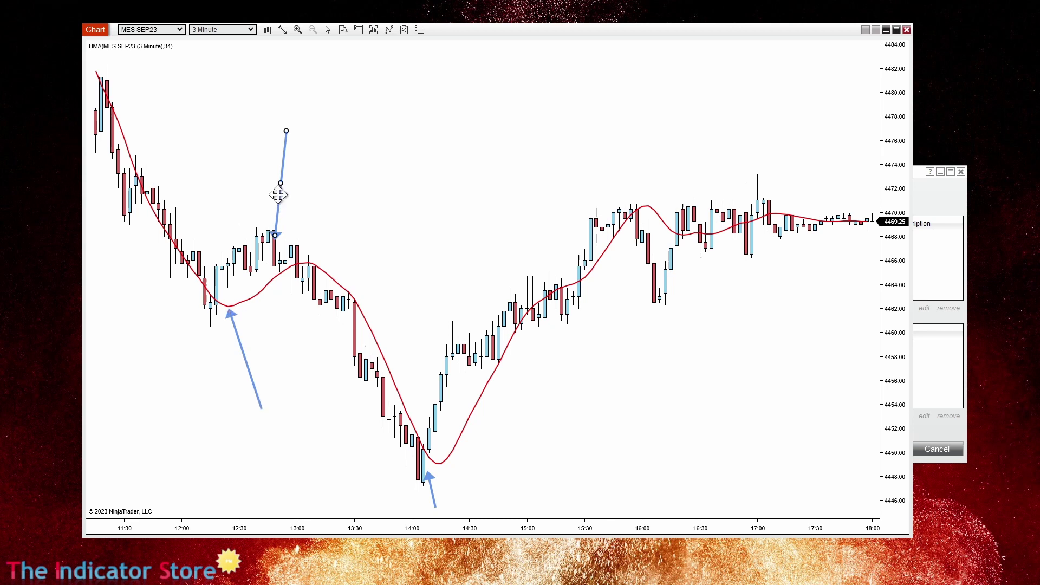
pyautogui.moveTo(279, 197); pyautogui.dragTo(311, 213)
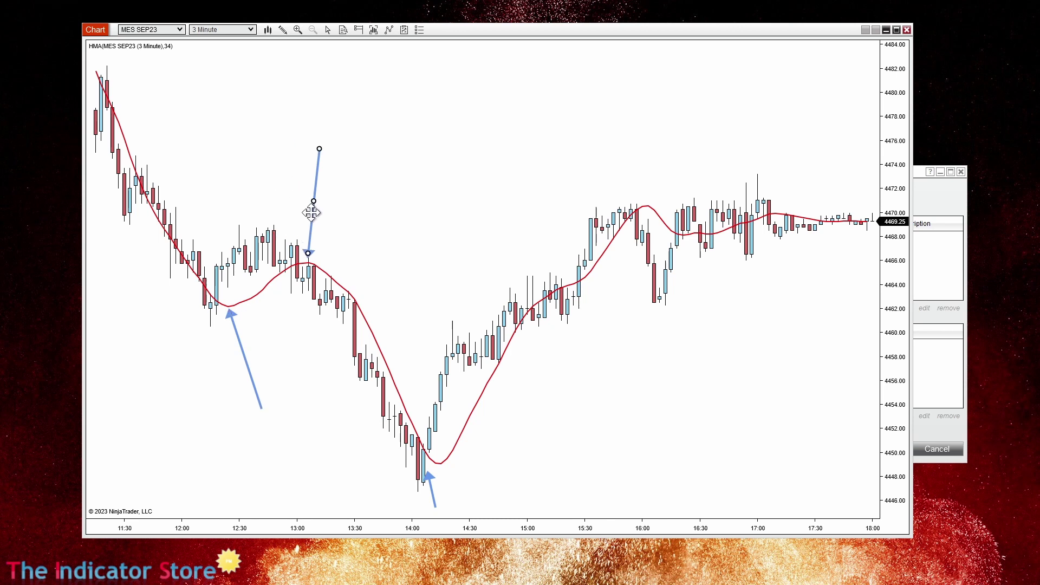
pyautogui.click(434, 491)
pyautogui.moveTo(433, 492); pyautogui.dragTo(448, 485)
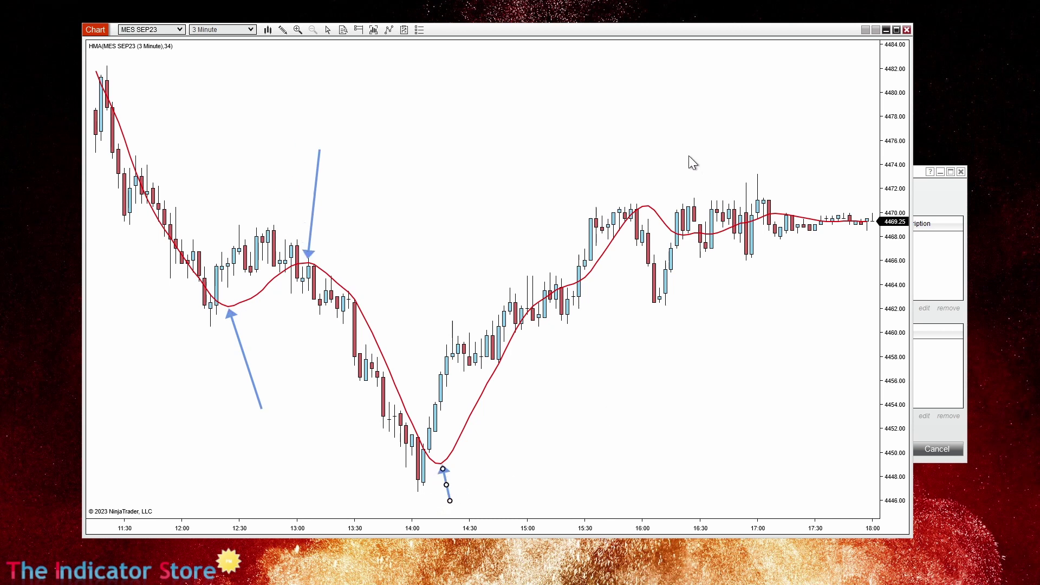
# Step: Draw an arrow line pointing down at the HMA's peak near 16:00 on the chart
pyautogui.moveTo(632, 122); pyautogui.dragTo(645, 199)
pyautogui.click(645, 200)
pyautogui.scroll(3, 645, 526)
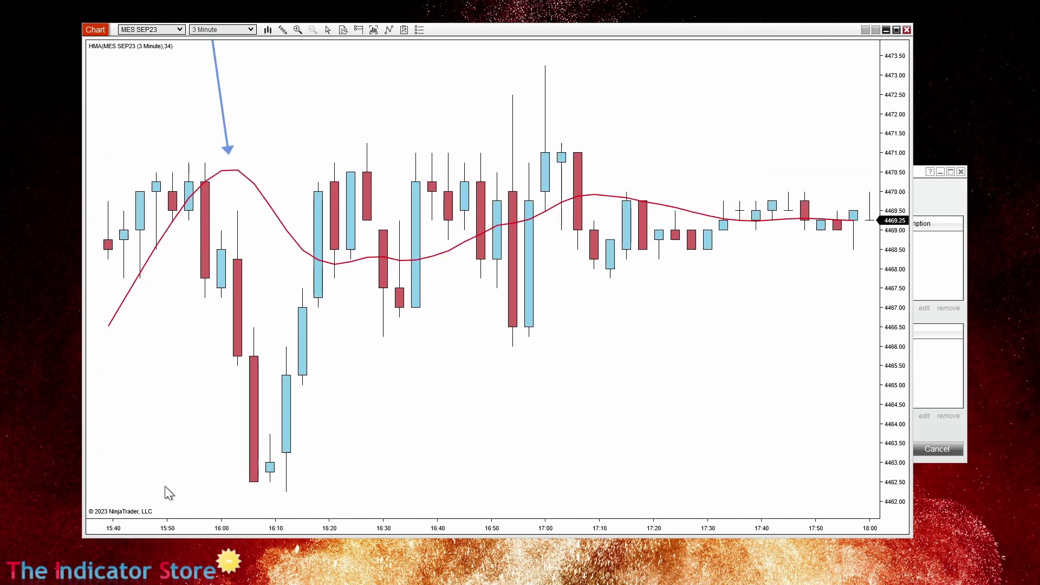
pyautogui.moveTo(165, 486); pyautogui.dragTo(564, 537)
pyautogui.scroll(2, 558, 531)
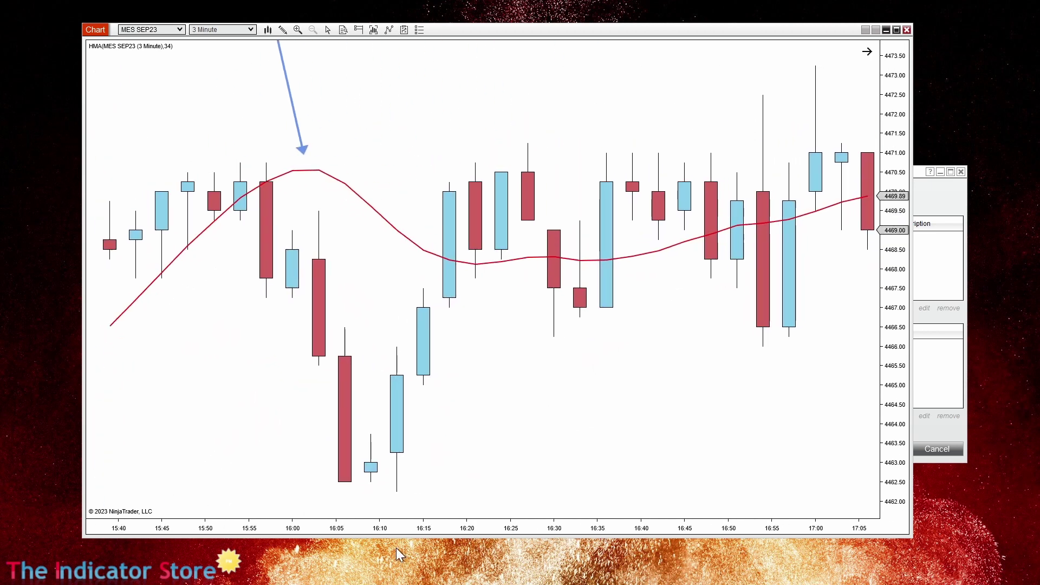
# Step: Change the plot style of the chart's HMA indicator to Dot
pyautogui.moveTo(302, 389); pyautogui.dragTo(468, 159)
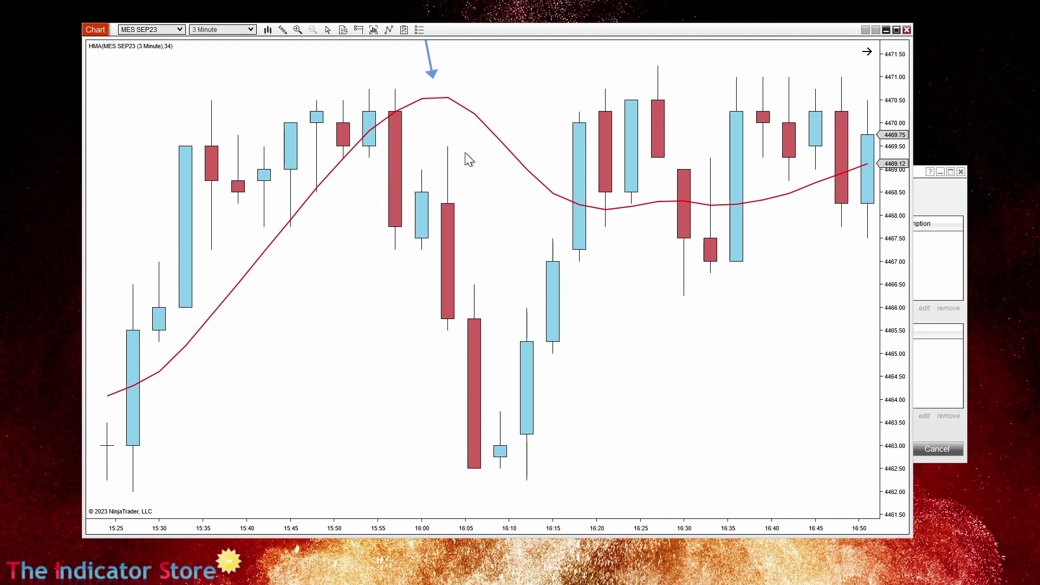
pyautogui.click(481, 125)
pyautogui.doubleClick(481, 125)
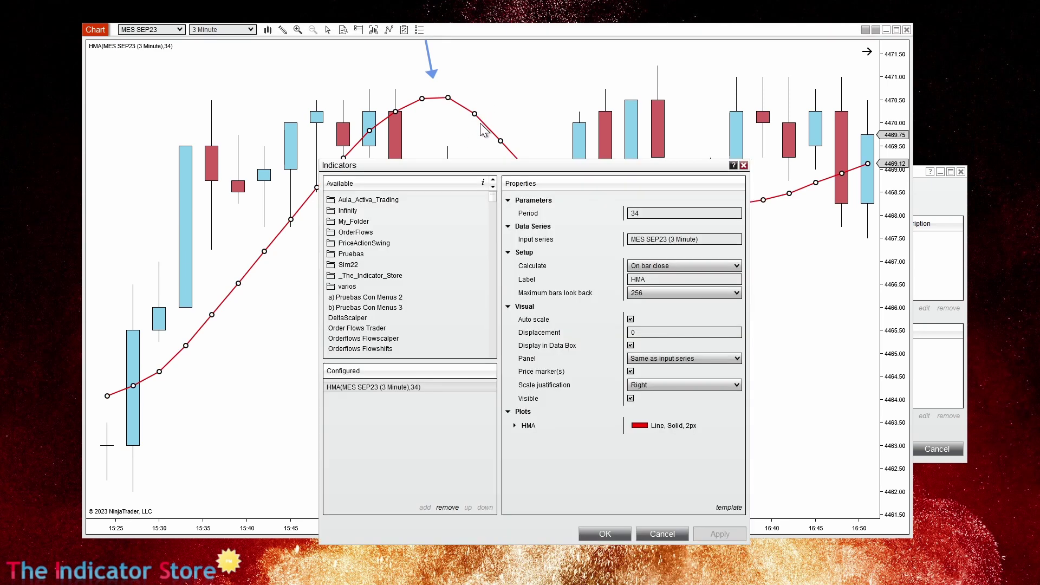
pyautogui.click(515, 426)
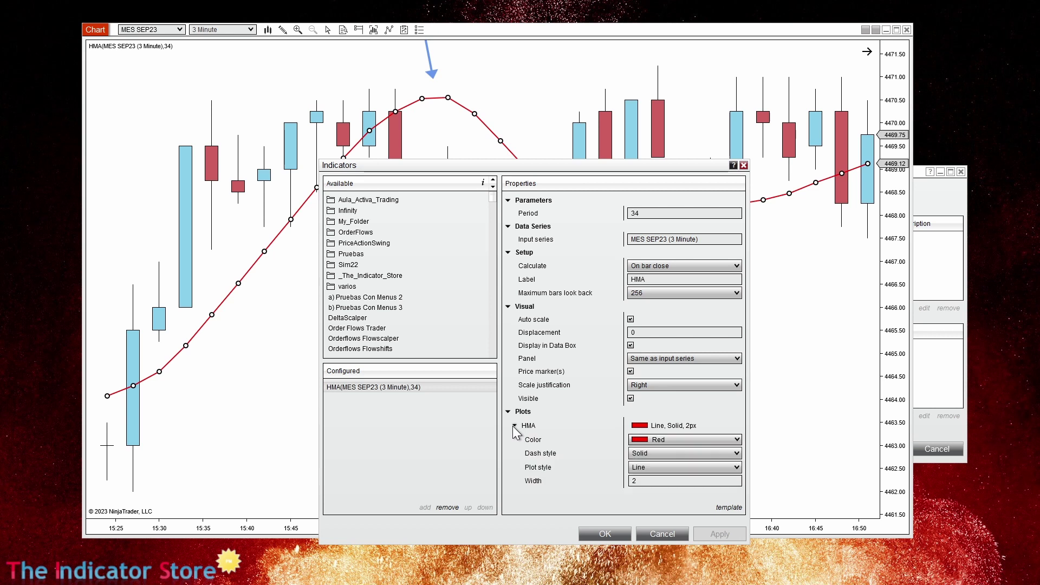
pyautogui.click(648, 468)
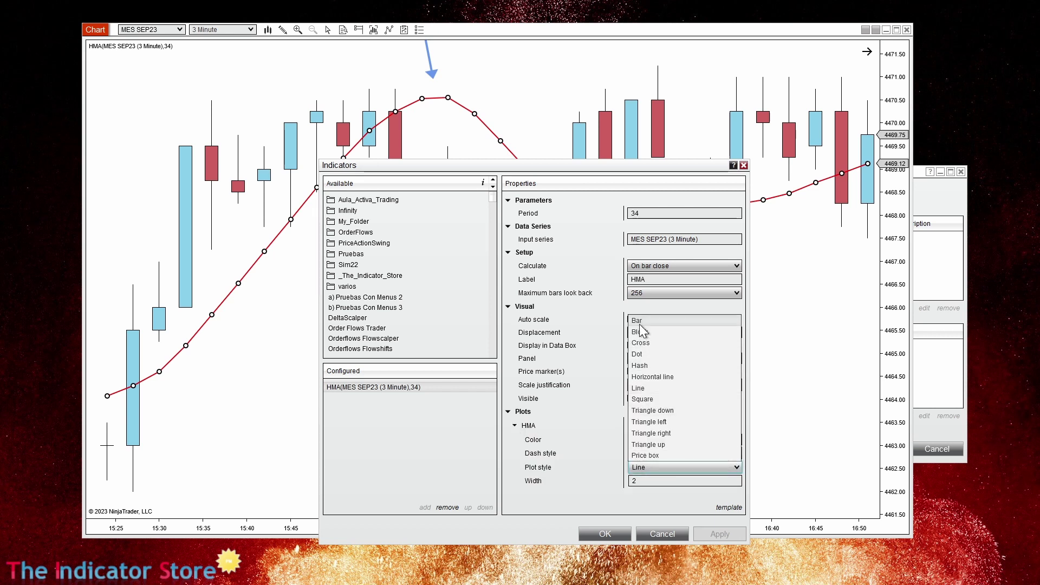
pyautogui.click(646, 355)
pyautogui.click(618, 534)
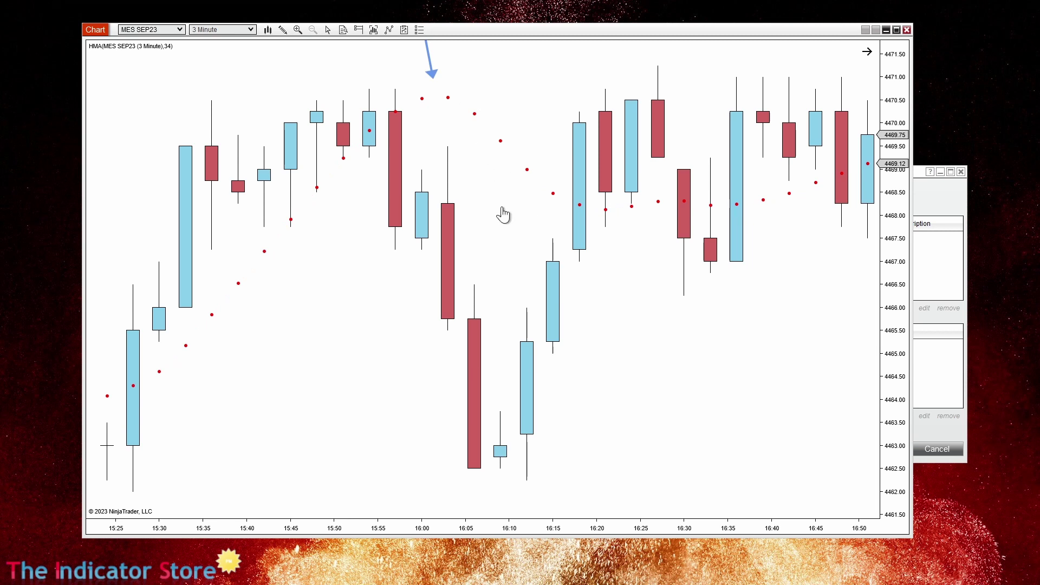
# Step: Reposition the peak arrow over the HMA dot near 16:03 and draw a second arrow pointing down at the dot near 16:06
pyautogui.moveTo(502, 215); pyautogui.dragTo(552, 207)
pyautogui.moveTo(540, 158); pyautogui.dragTo(624, 378)
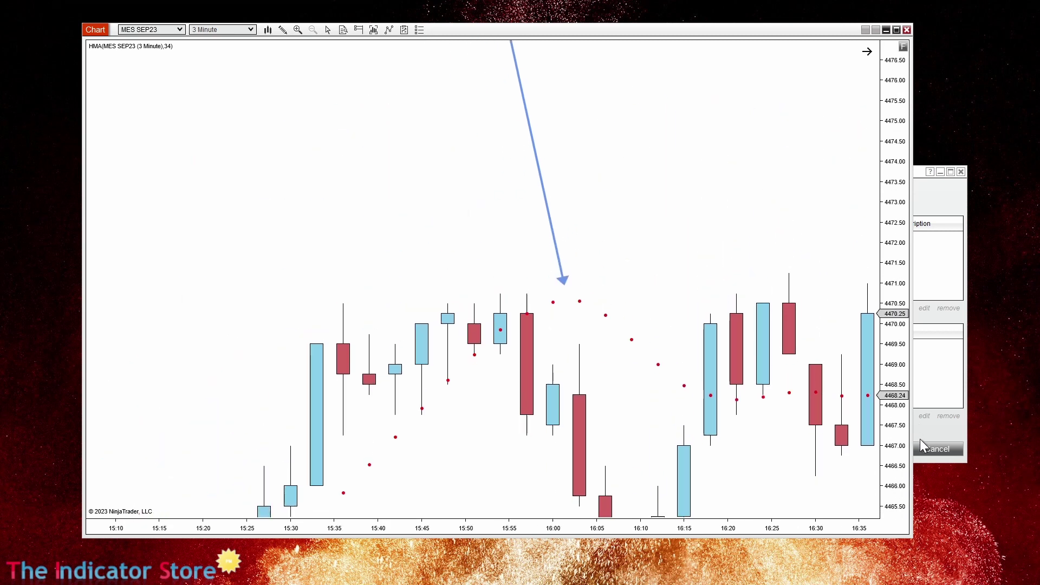
pyautogui.moveTo(896, 379); pyautogui.dragTo(888, 271)
pyautogui.moveTo(577, 266)
pyautogui.mouseDown()
pyautogui.moveTo(578, 137)
pyautogui.moveTo(583, 189)
pyautogui.mouseUp()
pyautogui.click(616, 261)
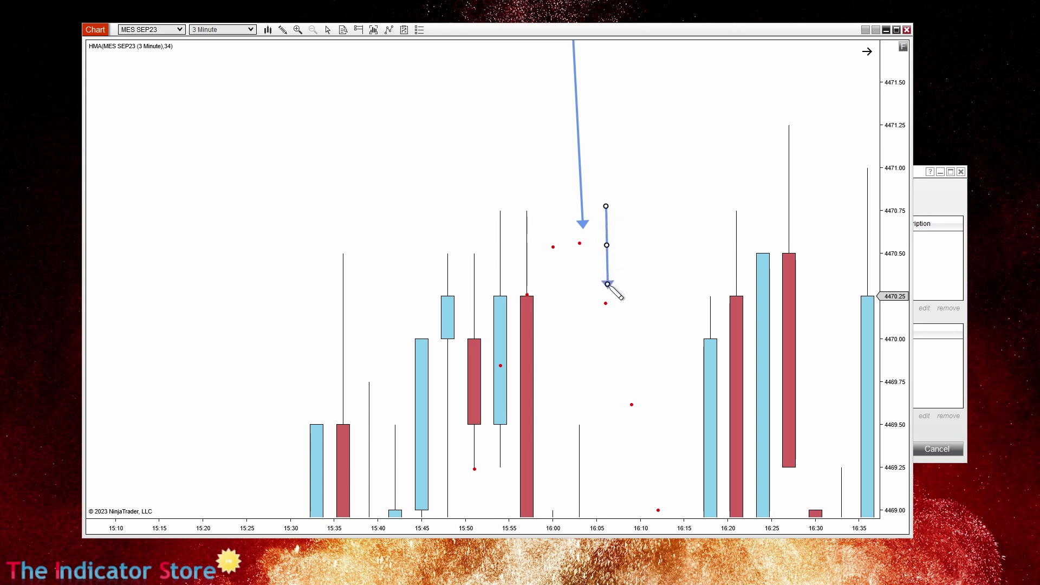
pyautogui.click(608, 284)
# Step: Draw arrow lines from the 16:03 HMA dot to the 16:06 dot and, just beneath the dots, from 16:00 to 16:03
pyautogui.click(582, 251)
pyautogui.click(602, 297)
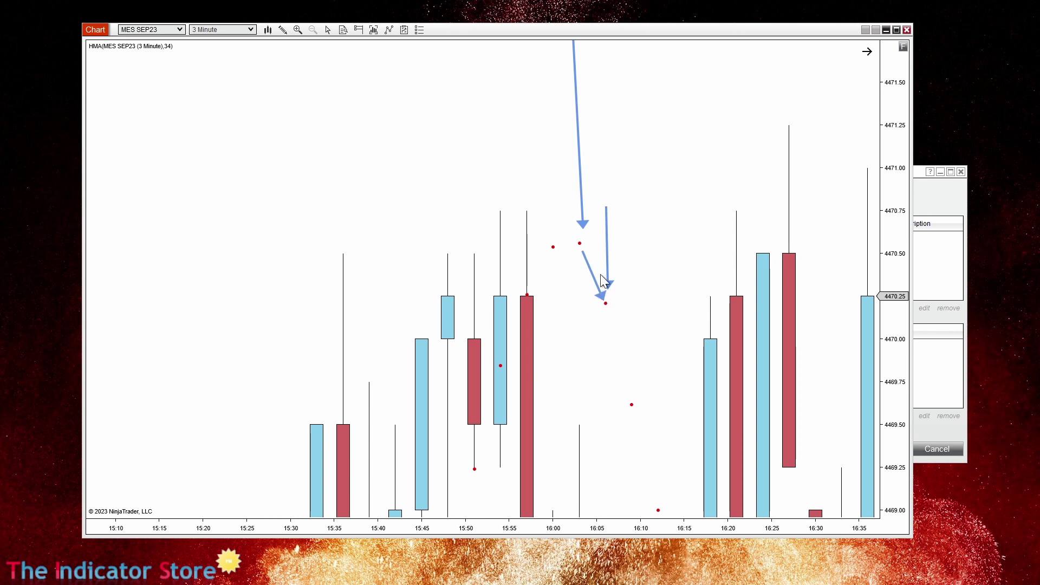
pyautogui.click(561, 247)
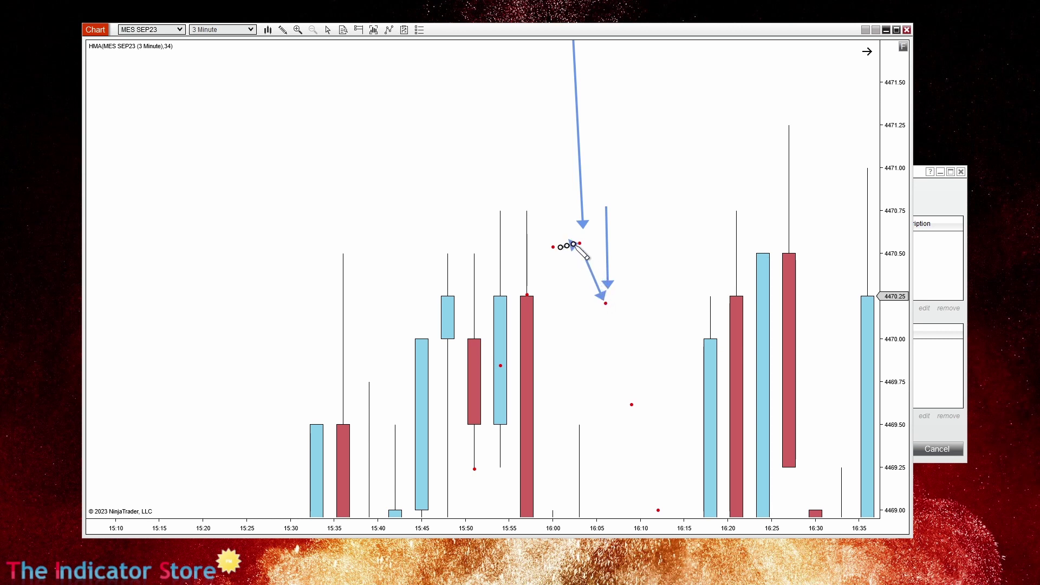
pyautogui.click(579, 243)
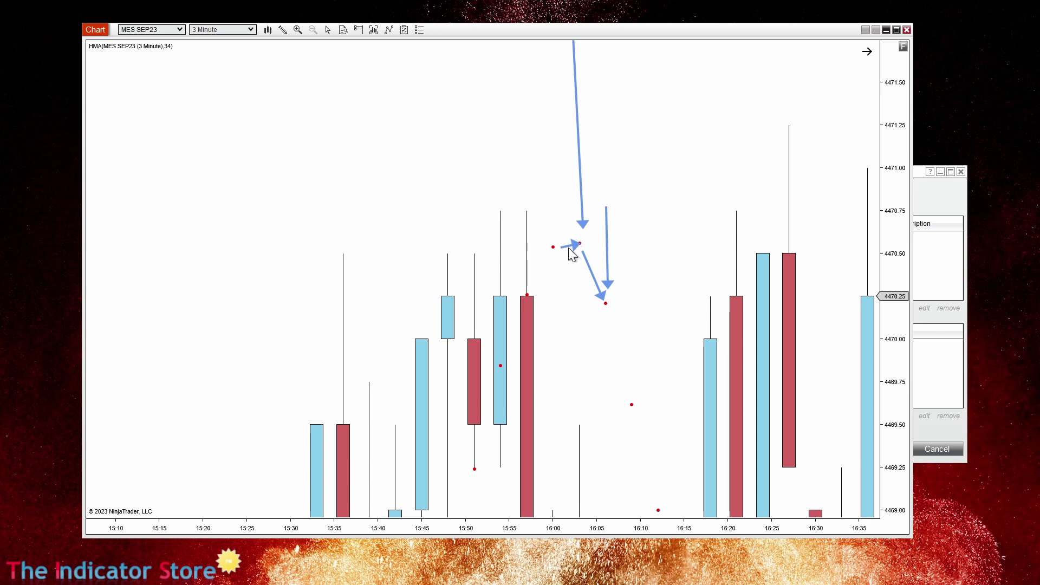
pyautogui.click(567, 247)
pyautogui.moveTo(561, 249); pyautogui.dragTo(566, 256)
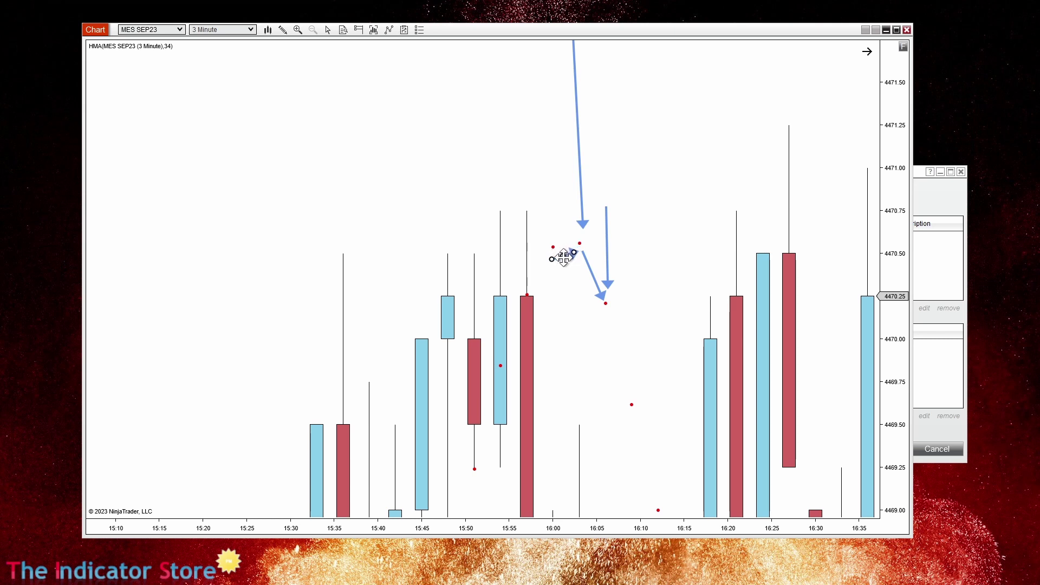
pyautogui.click(598, 284)
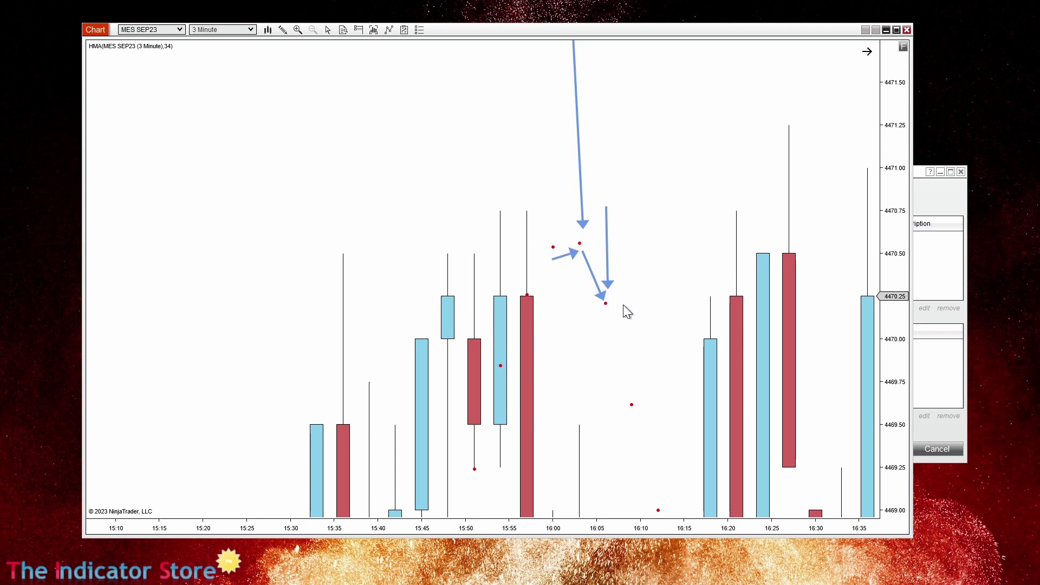
# Step: Fine-tune the arrows around the HMA peak, bringing the long arrow's tip closer to the dot near 16:03
pyautogui.click(604, 302)
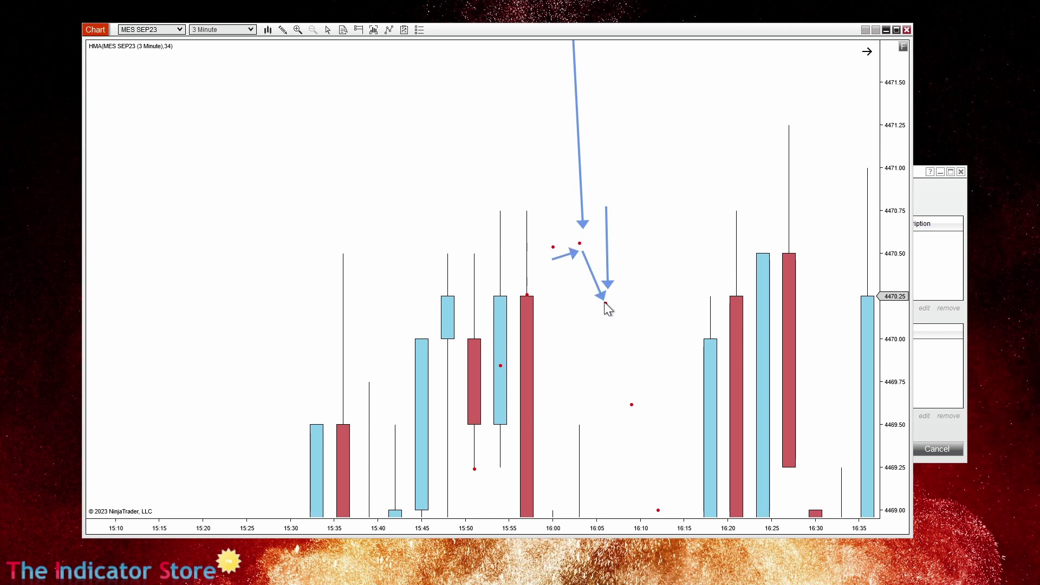
pyautogui.click(607, 265)
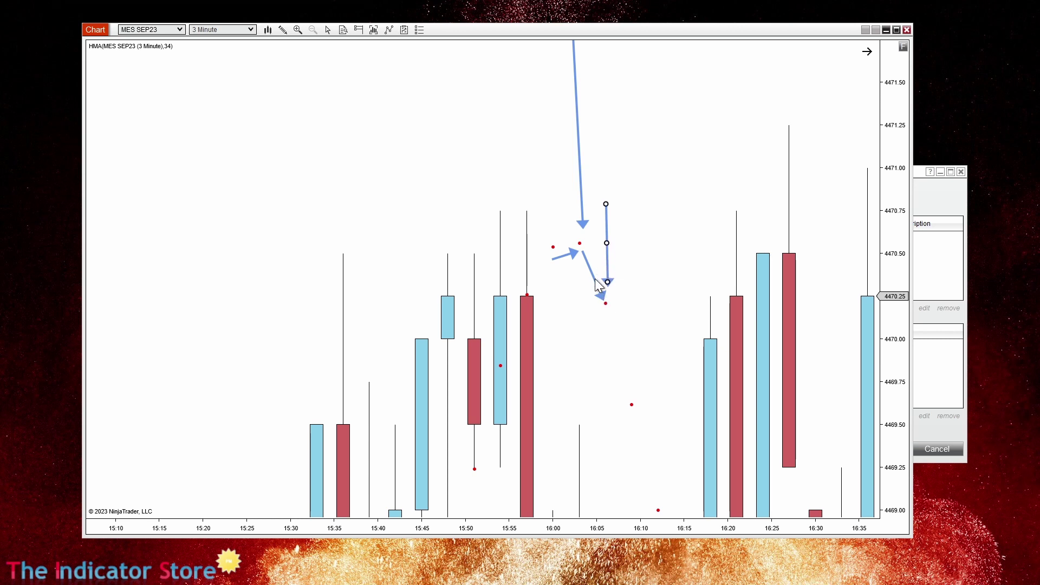
pyautogui.click(580, 204)
pyautogui.moveTo(580, 202); pyautogui.dragTo(579, 208)
pyautogui.click(562, 259)
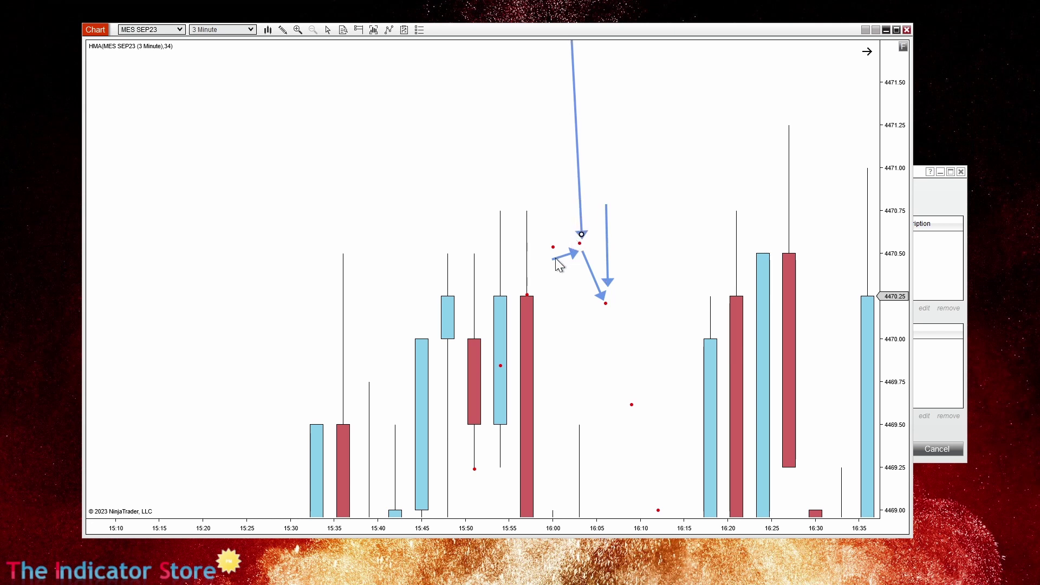
pyautogui.moveTo(550, 260); pyautogui.dragTo(551, 263)
# Step: Bring the Strategy Builder over the chart and add an int input named Target with default 10
pyautogui.moveTo(920, 172); pyautogui.dragTo(786, 162)
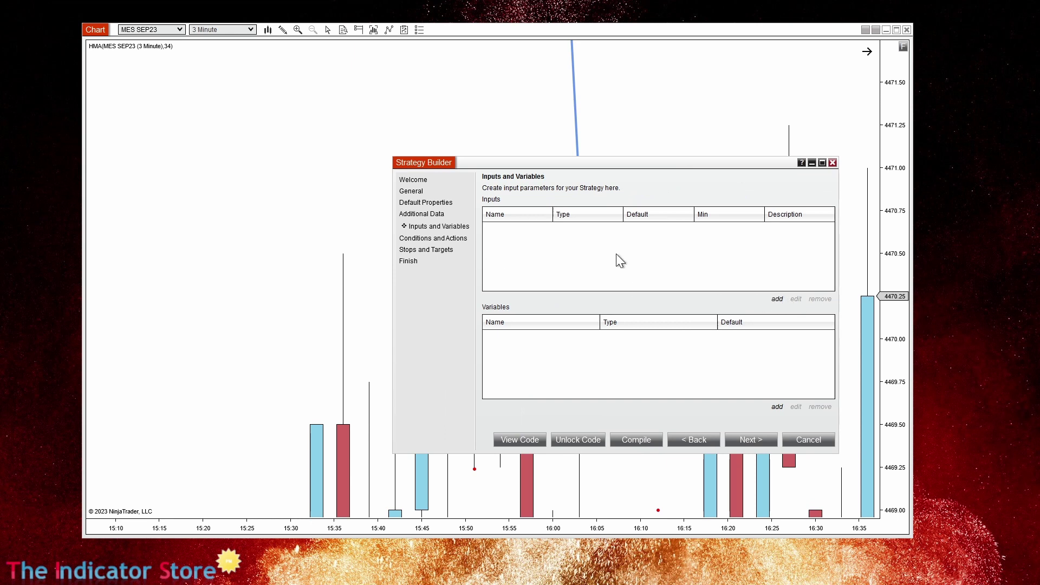
pyautogui.click(778, 300)
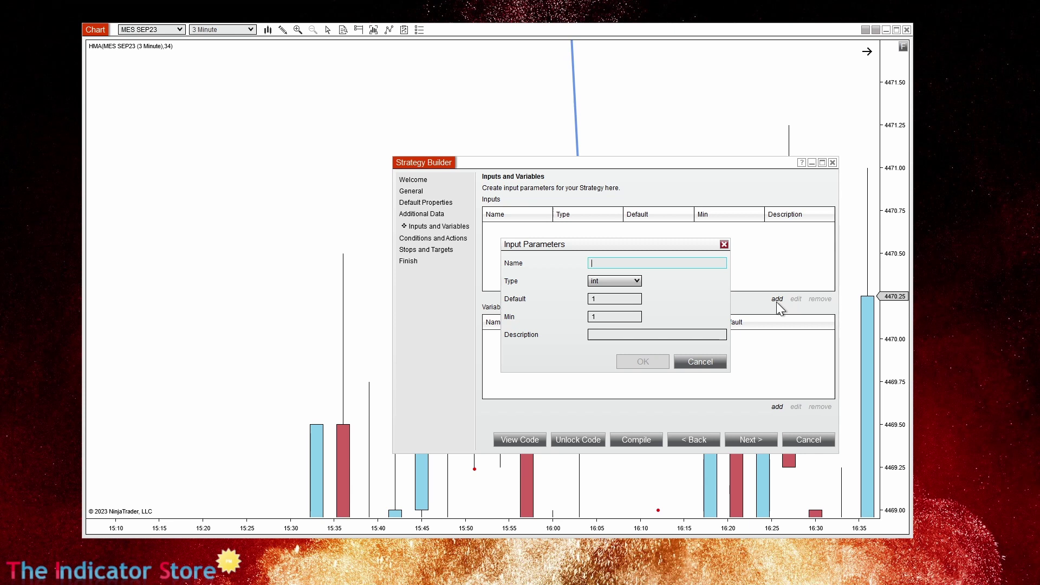
pyautogui.write('Target')
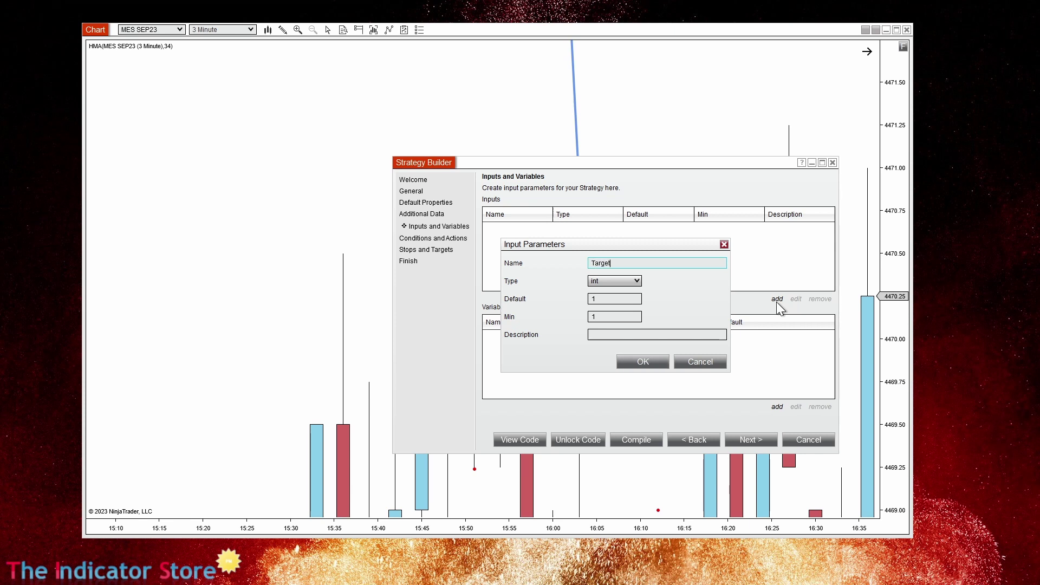
pyautogui.click(612, 299)
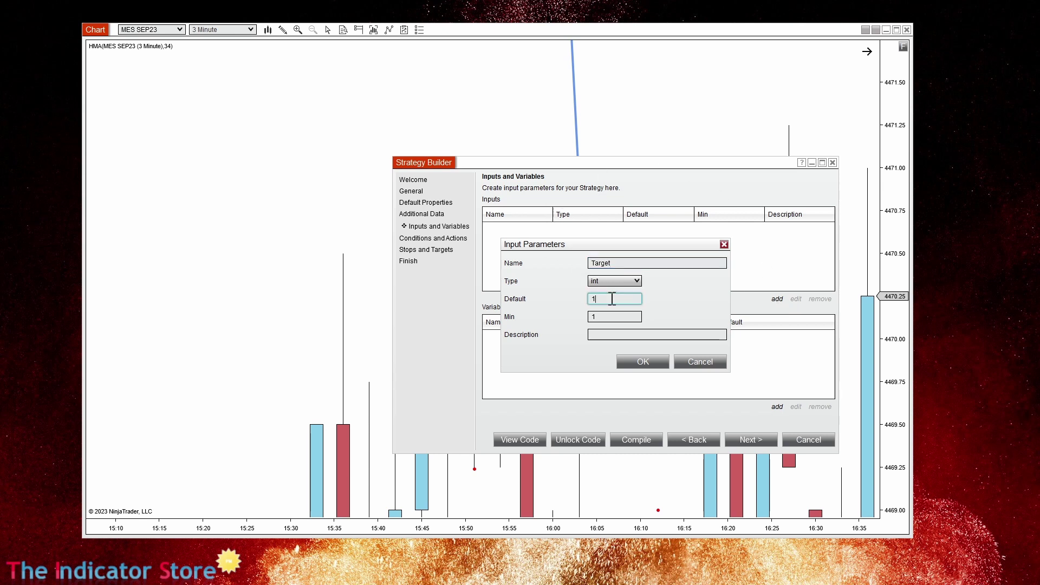
pyautogui.click(645, 363)
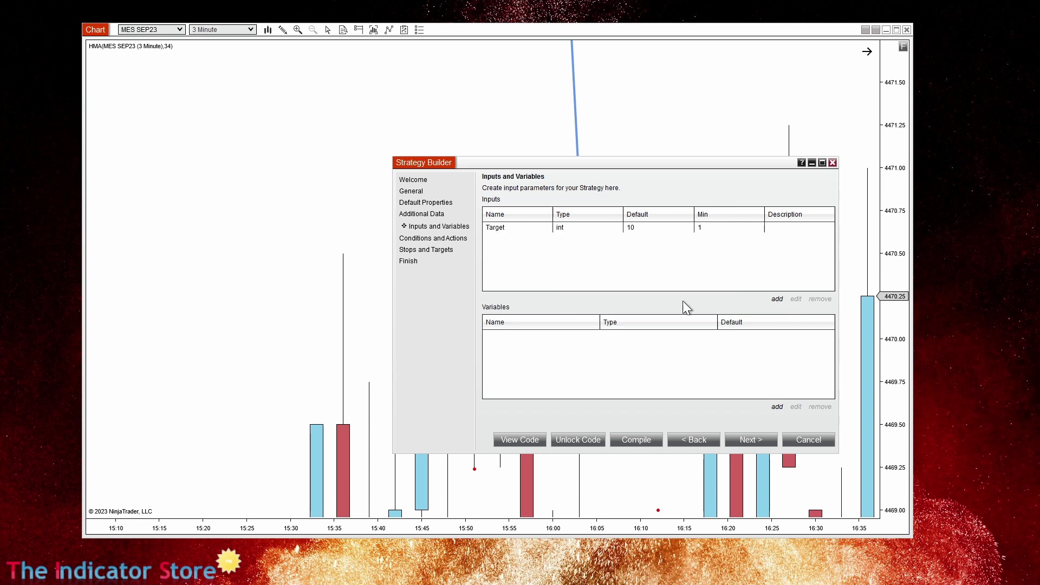
# Step: Add an int input named Stop with default 10
pyautogui.click(775, 298)
pyautogui.write('Stop')
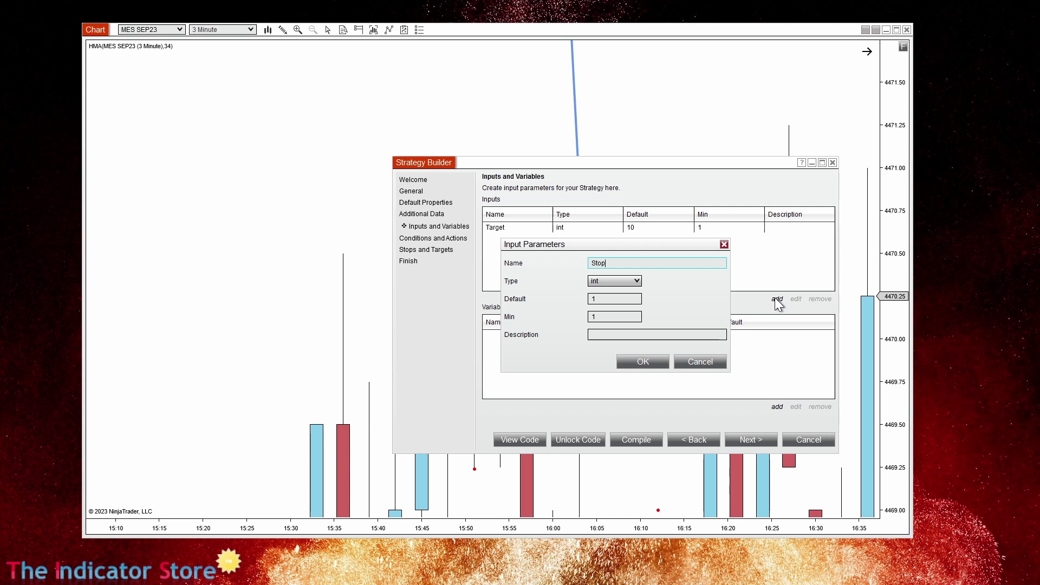
pyautogui.click(616, 299)
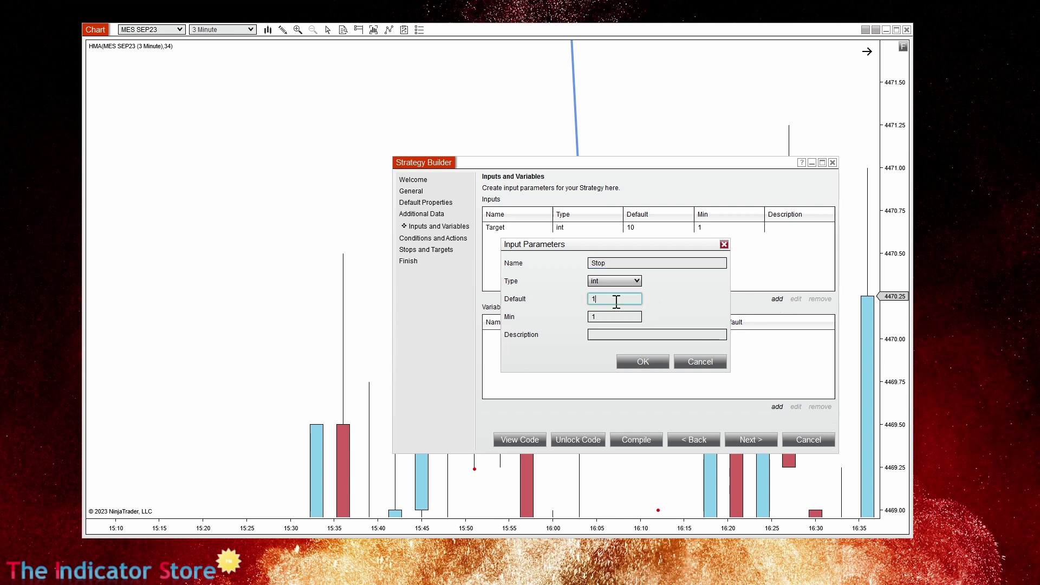
pyautogui.write('0')
pyautogui.click(636, 364)
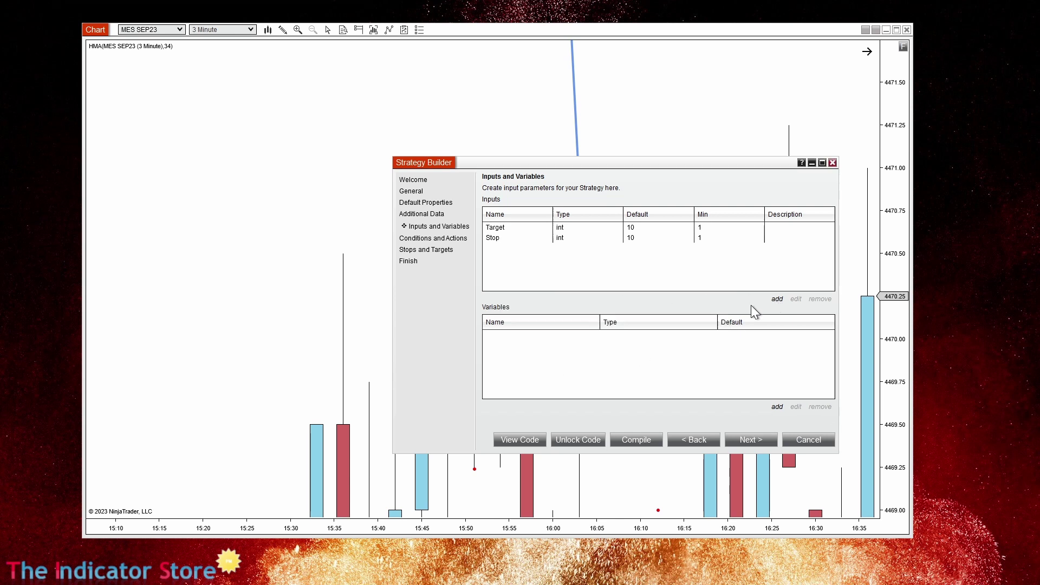
# Step: Add an int input named Periodo with default 34 and continue to the Conditions and Actions page
pyautogui.click(777, 299)
pyautogui.write('Periodo')
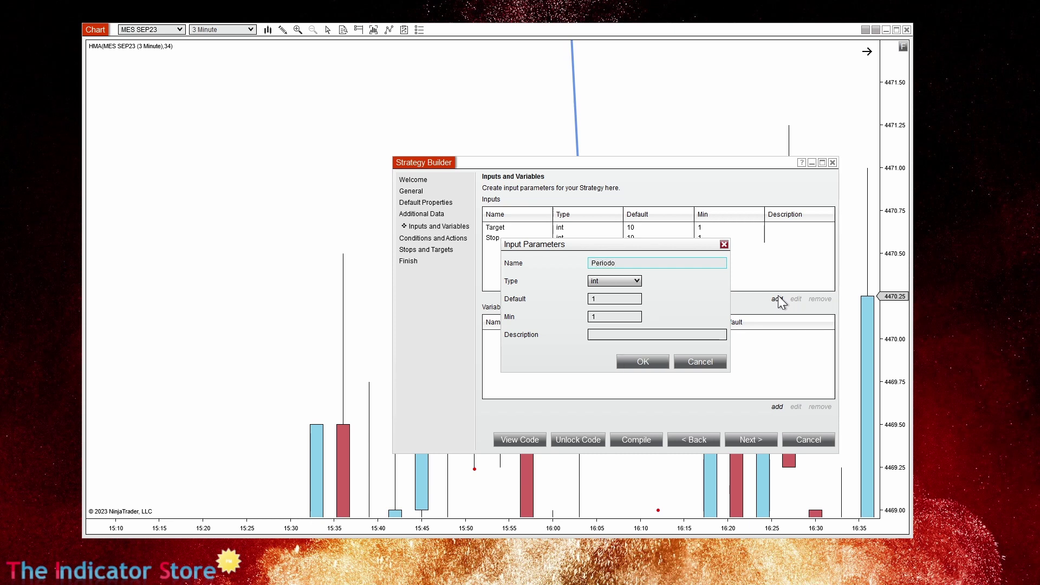
pyautogui.click(617, 298)
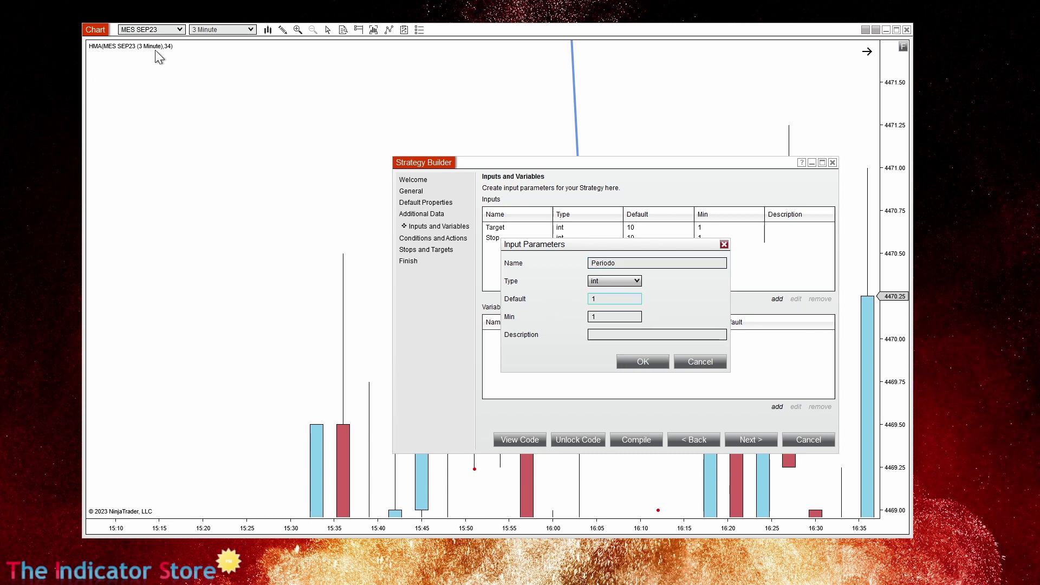
pyautogui.doubleClick(610, 298)
pyautogui.write('34')
pyautogui.click(633, 363)
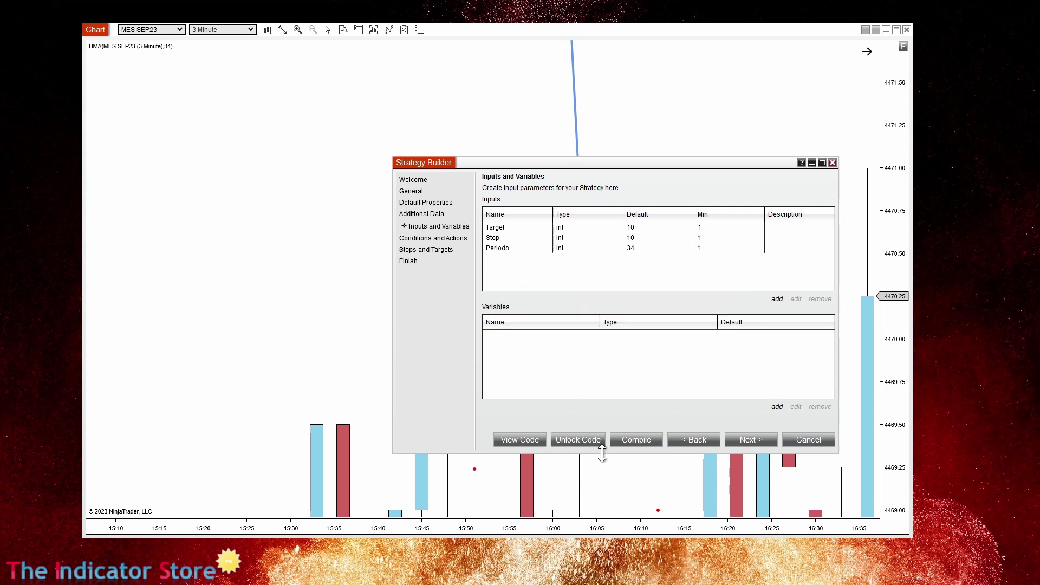
pyautogui.click(752, 441)
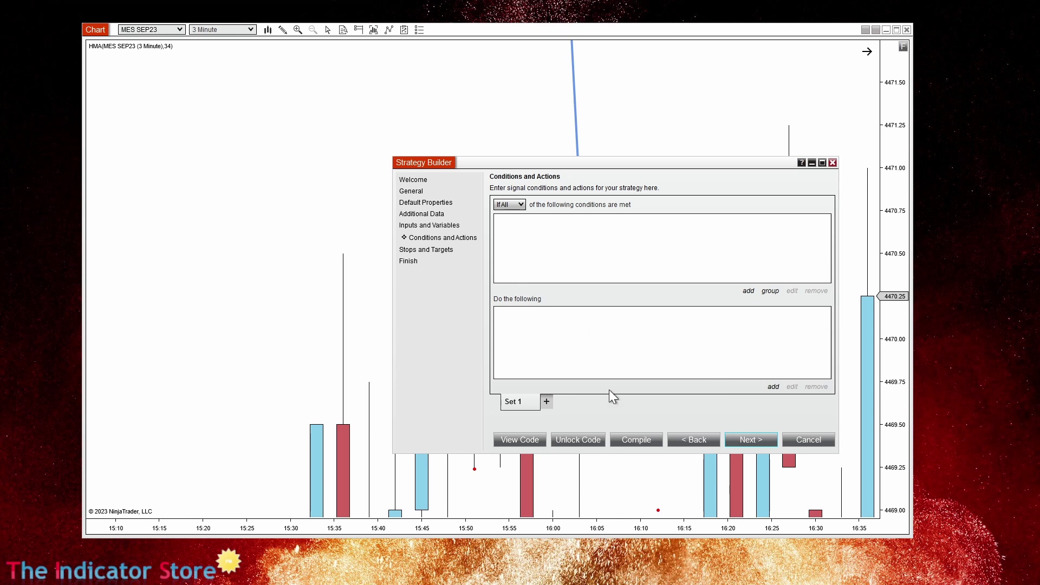
pyautogui.click(547, 402)
pyautogui.click(586, 401)
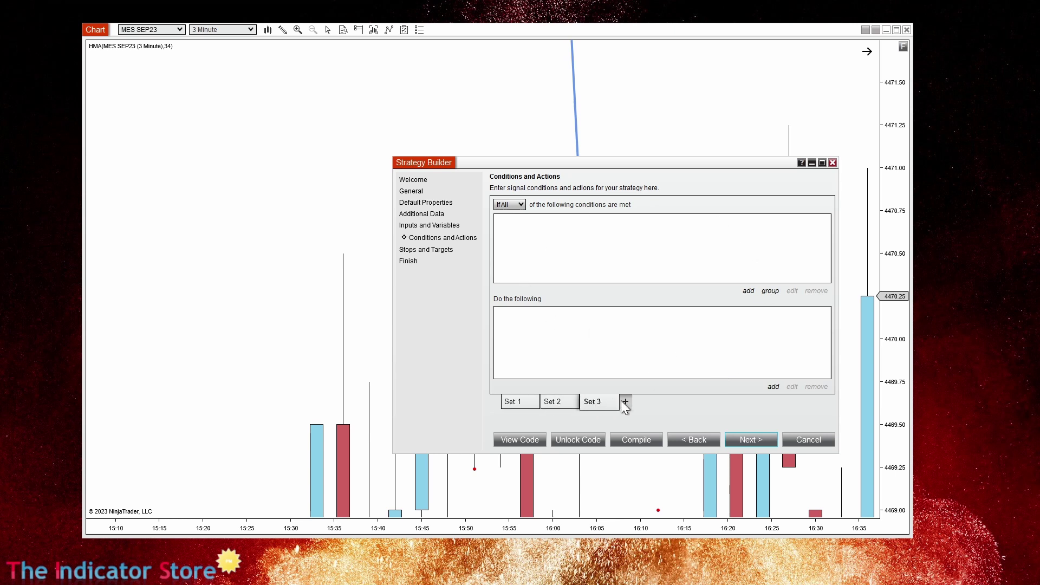
pyautogui.click(625, 401)
pyautogui.click(509, 401)
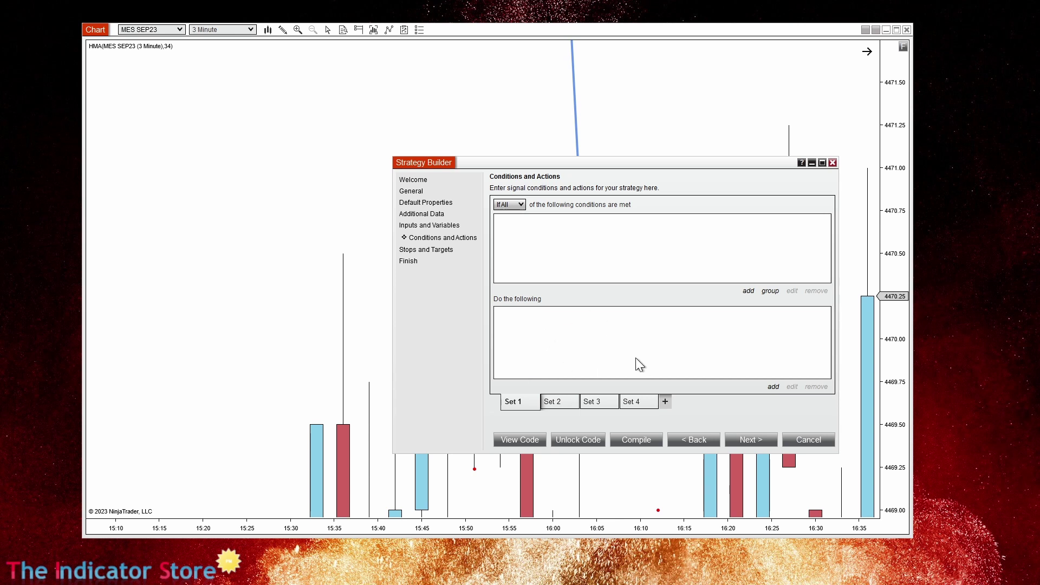
pyautogui.click(575, 401)
pyautogui.click(633, 325)
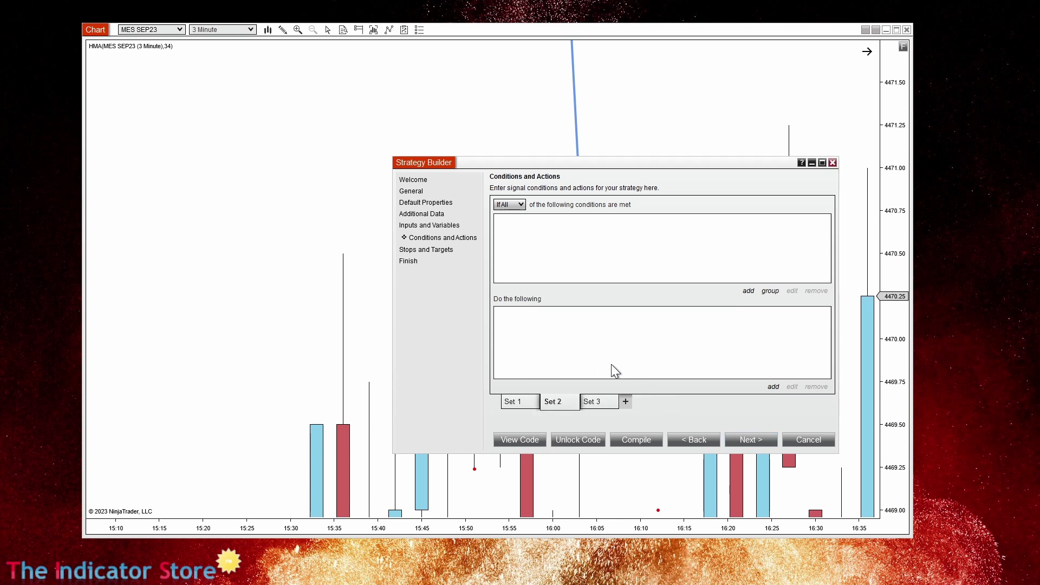
pyautogui.click(575, 402)
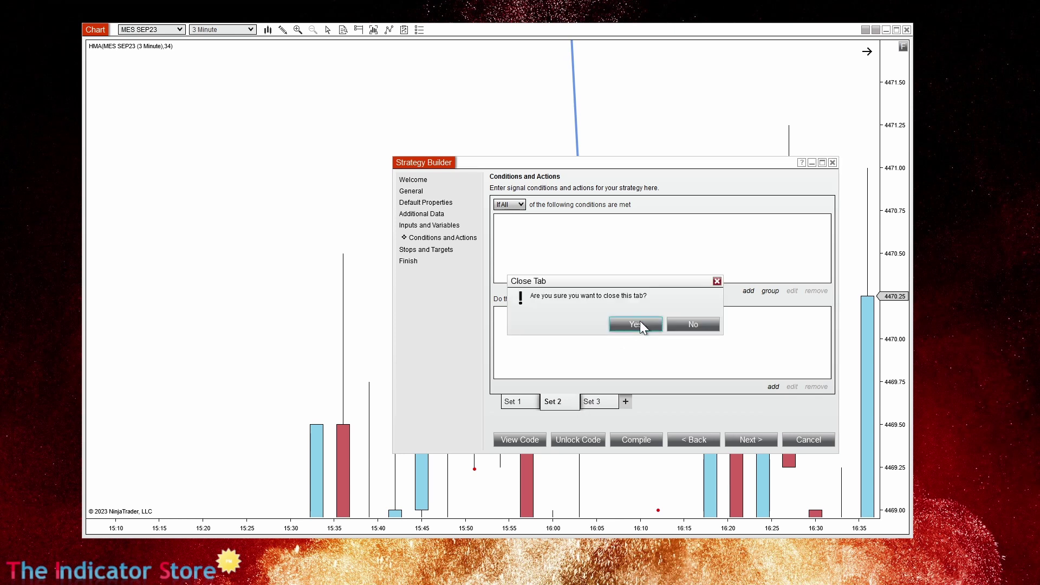
pyautogui.click(635, 324)
pyautogui.click(573, 399)
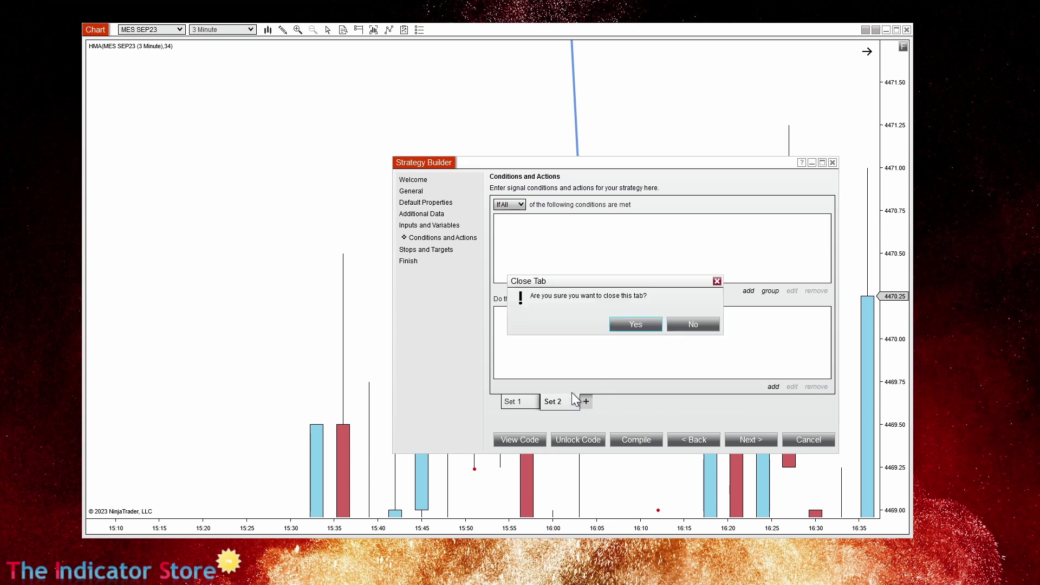
pyautogui.click(633, 332)
# Step: Move the Strategy Builder clear of the HMA dots around the peak and start a new If All condition in Set 1
pyautogui.moveTo(643, 170); pyautogui.dragTo(405, 304)
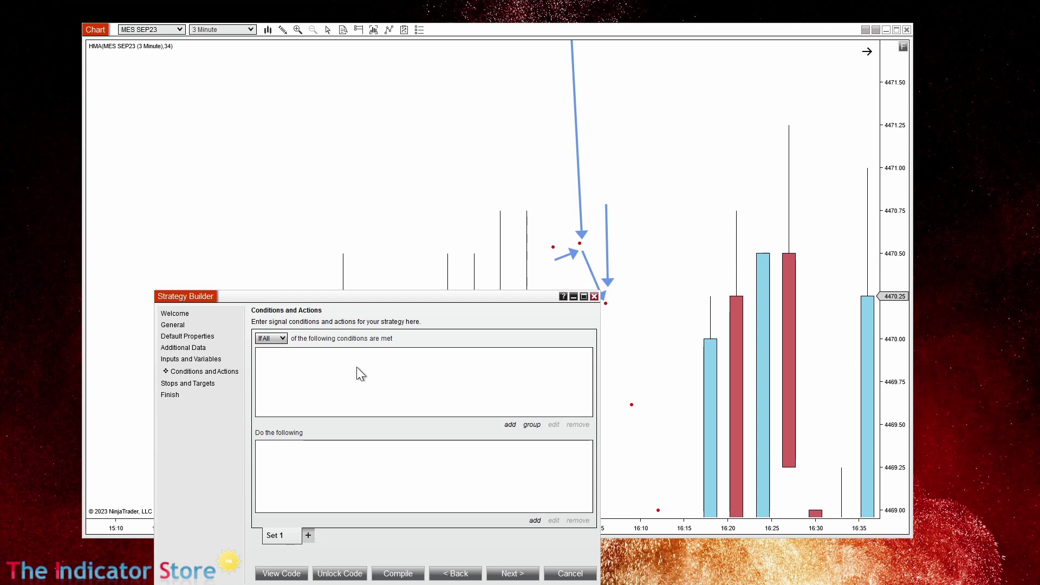
pyautogui.click(279, 336)
pyautogui.click(264, 360)
pyautogui.click(510, 425)
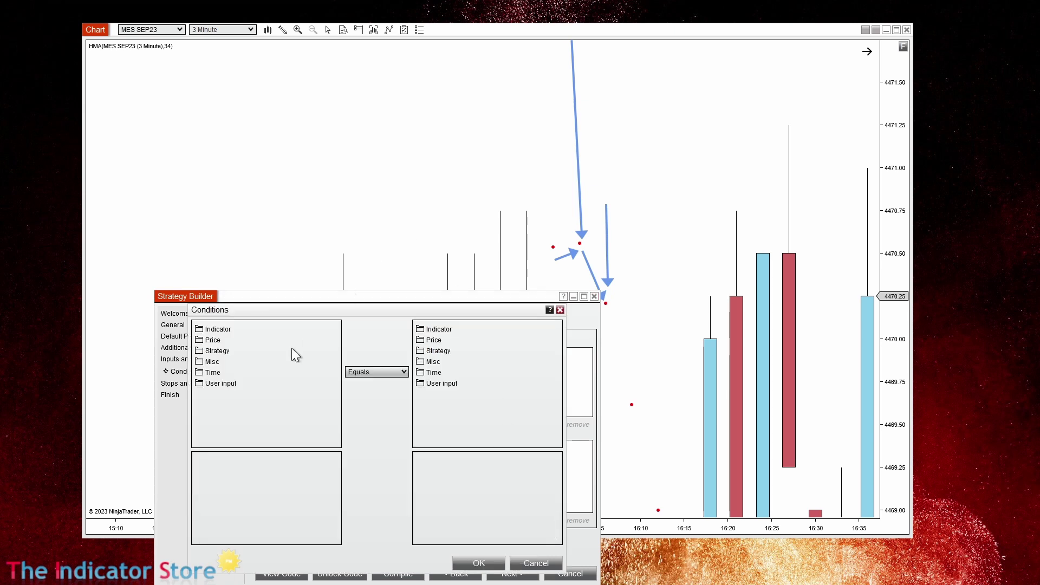
# Step: Choose the HMA indicator as the first operand of the condition
pyautogui.click(211, 331)
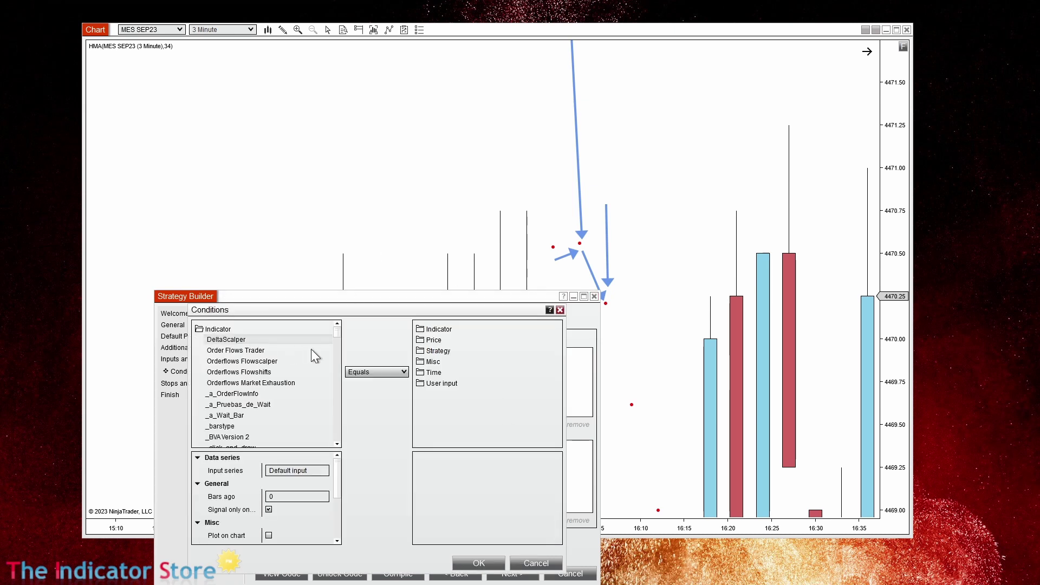
pyautogui.scroll(-5, 264, 359)
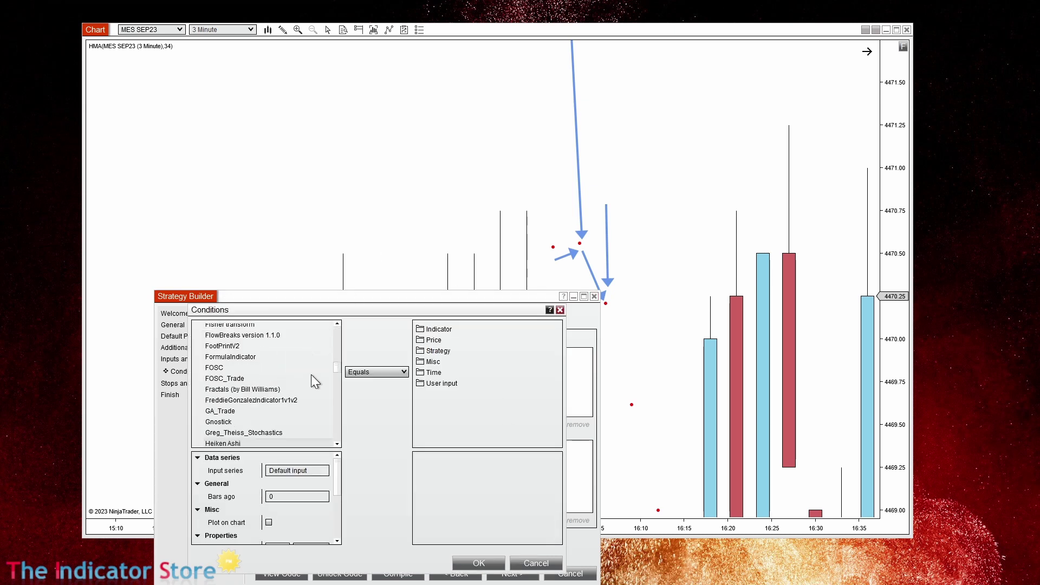
pyautogui.scroll(-3, 337, 360)
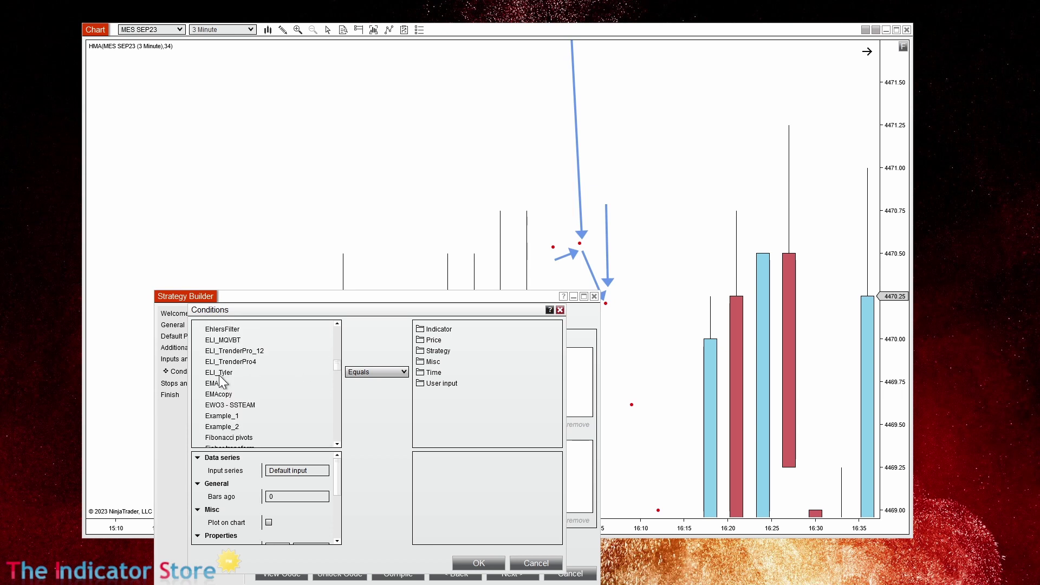
pyautogui.scroll(-10, 219, 375)
pyautogui.scroll(-4, 219, 398)
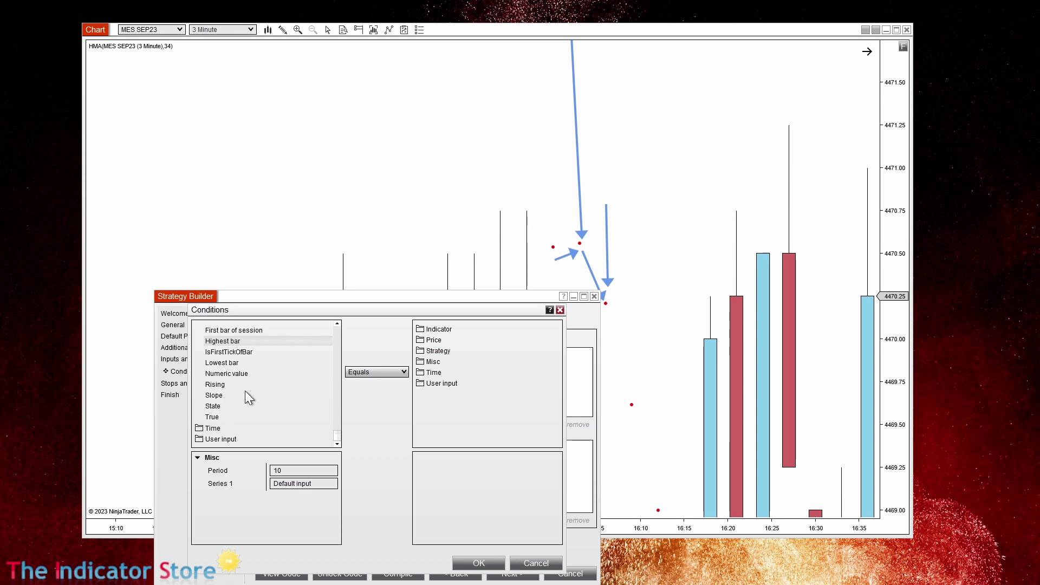
pyautogui.moveTo(337, 433); pyautogui.dragTo(328, 295)
pyautogui.click(233, 369)
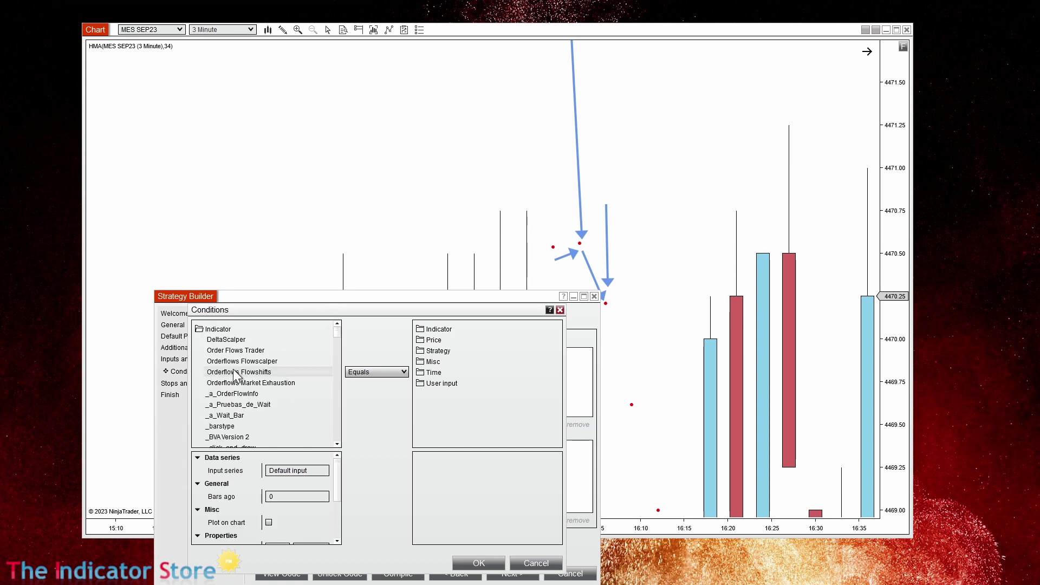
pyautogui.scroll(-4, 234, 411)
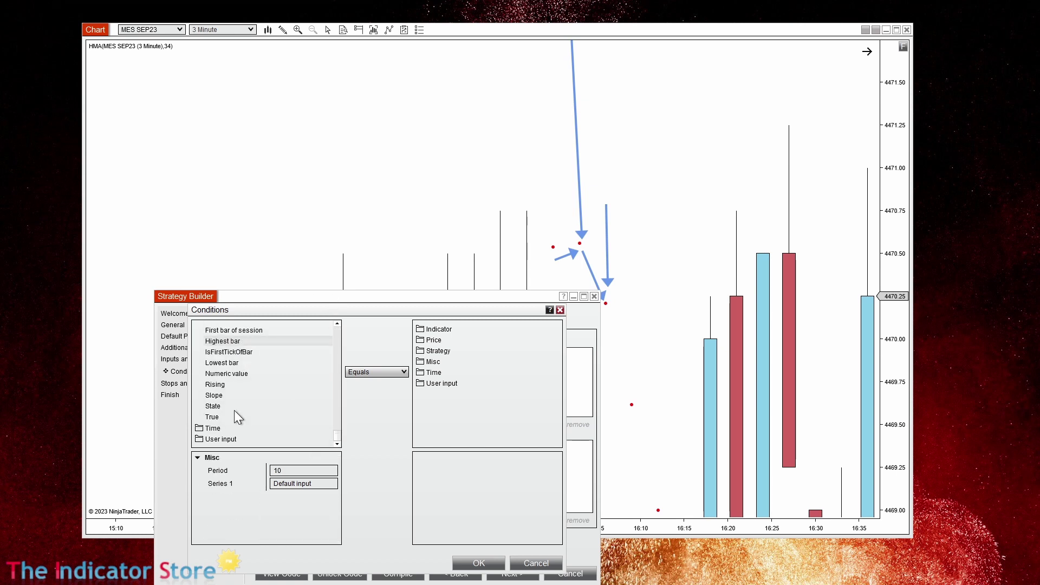
pyautogui.moveTo(337, 441); pyautogui.dragTo(327, 367)
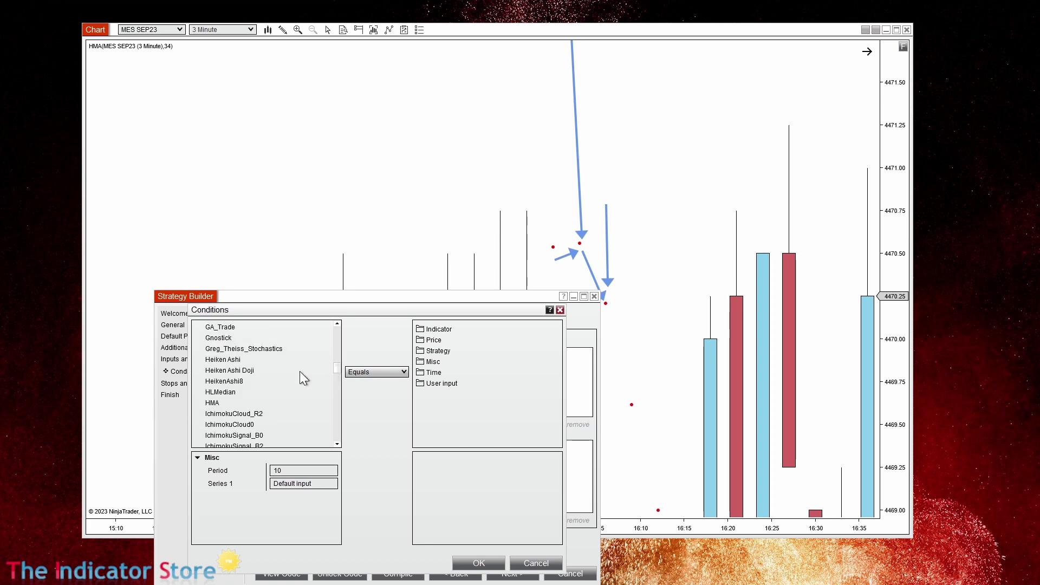
pyautogui.click(215, 404)
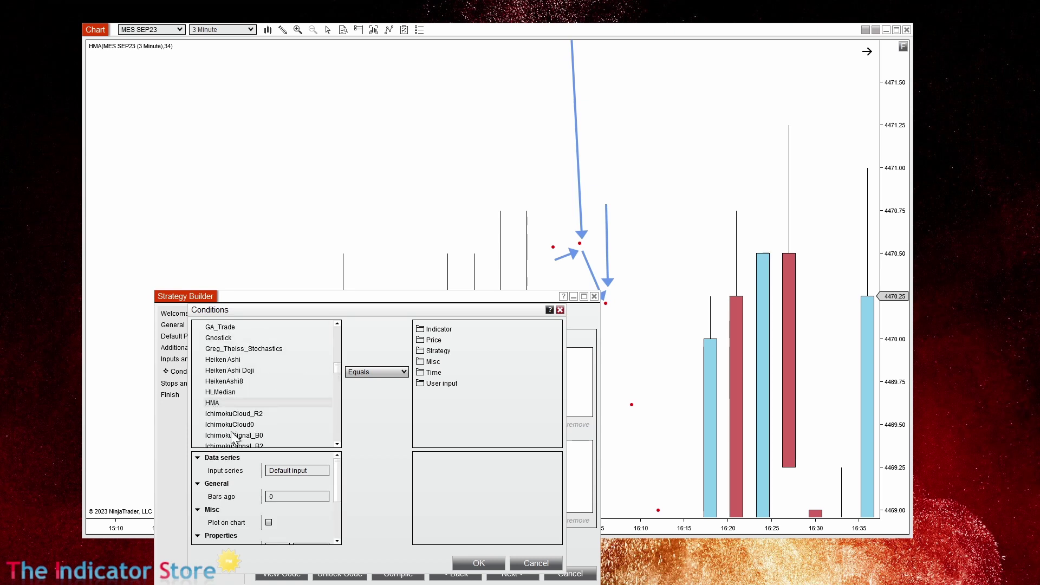
# Step: Link the first HMA's period to the Periodo user input
pyautogui.moveTo(338, 481); pyautogui.dragTo(324, 519)
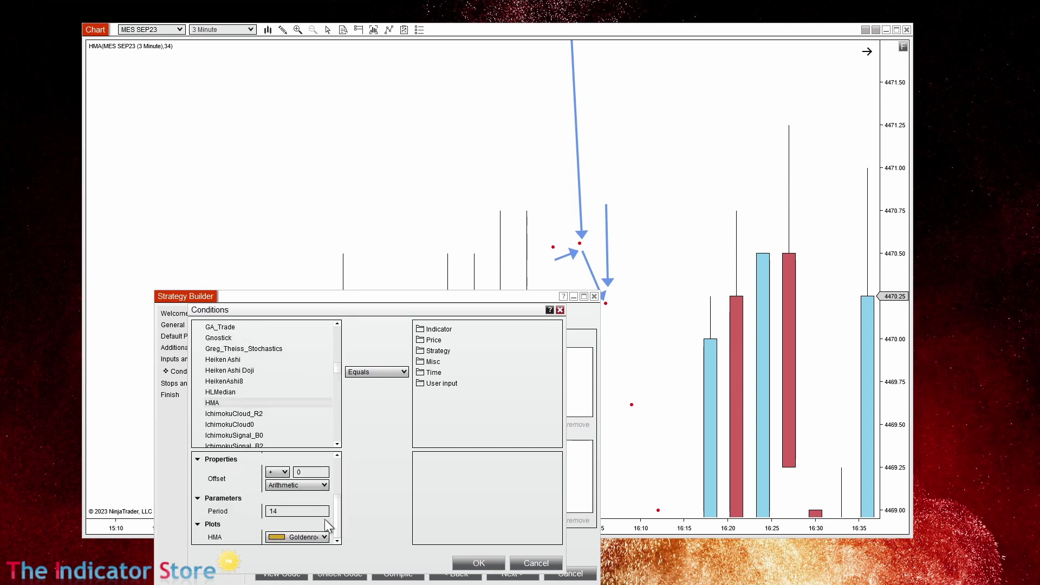
pyautogui.click(321, 511)
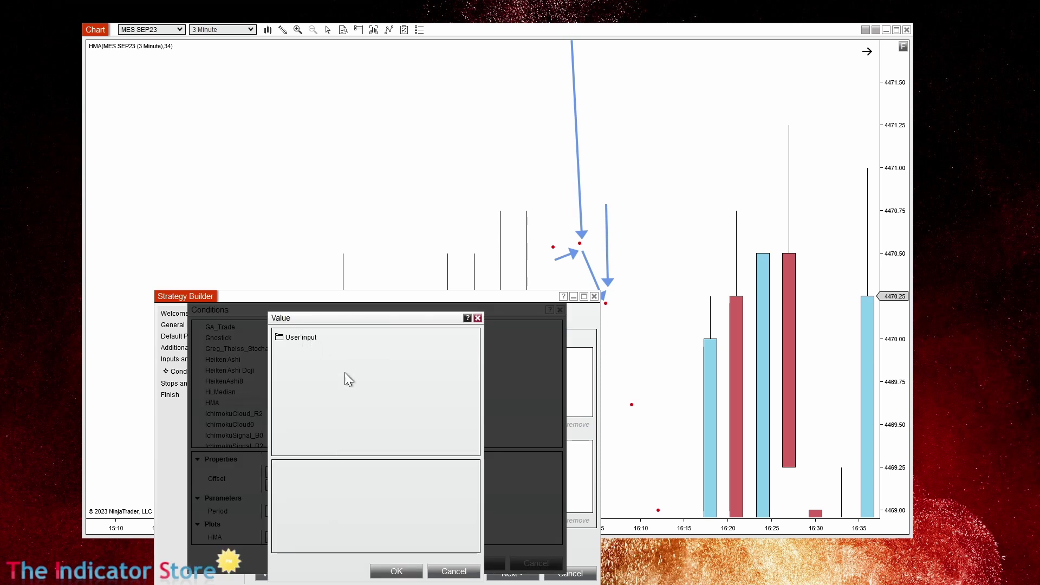
pyautogui.click(445, 570)
pyautogui.doubleClick(272, 511)
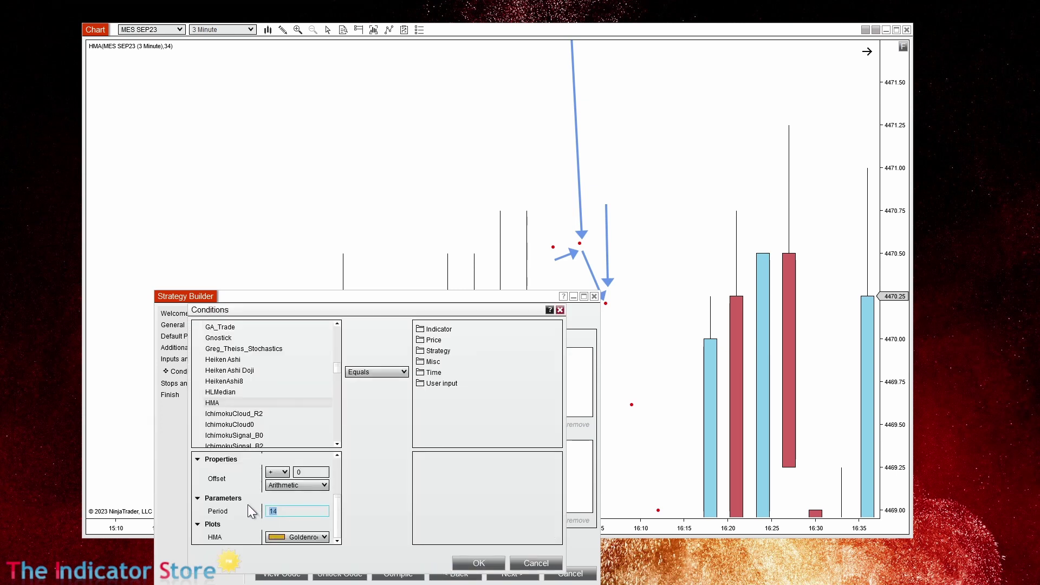
pyautogui.click(322, 512)
pyautogui.doubleClick(304, 337)
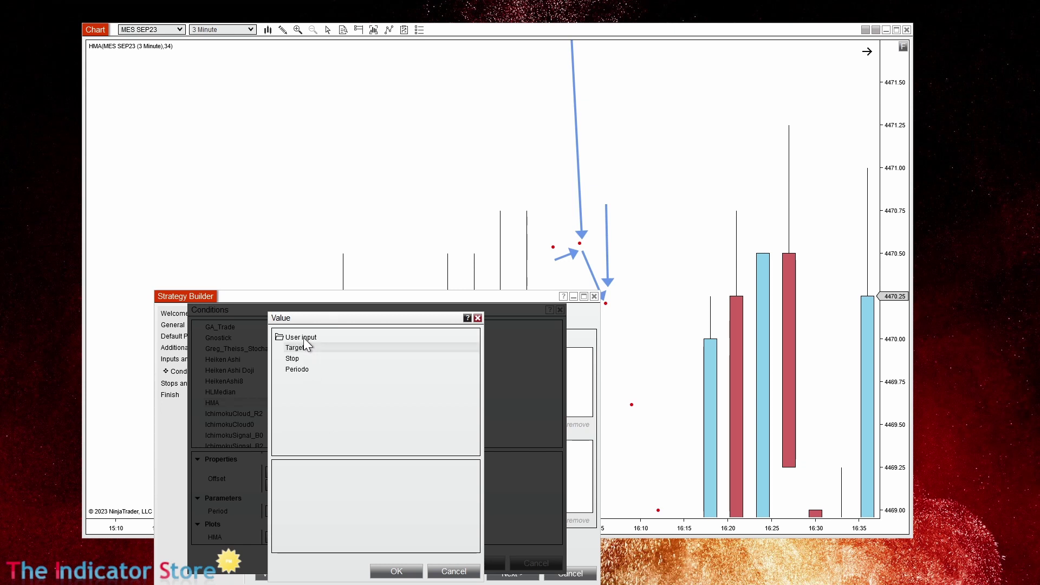
pyautogui.click(296, 369)
pyautogui.click(401, 571)
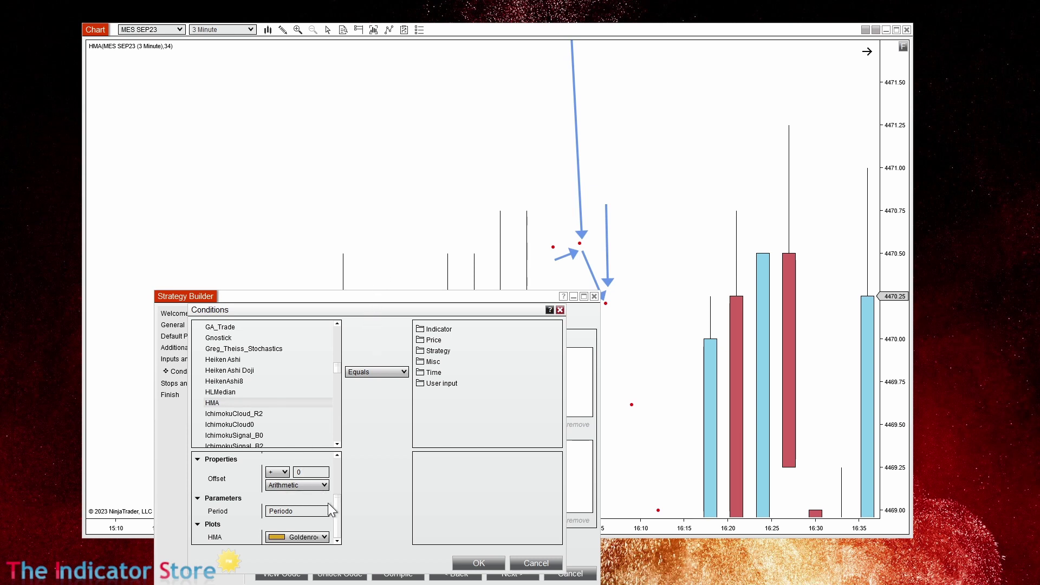
# Step: Review the first HMA's properties and set the condition's comparison operator to Less
pyautogui.moveTo(335, 518); pyautogui.dragTo(336, 501)
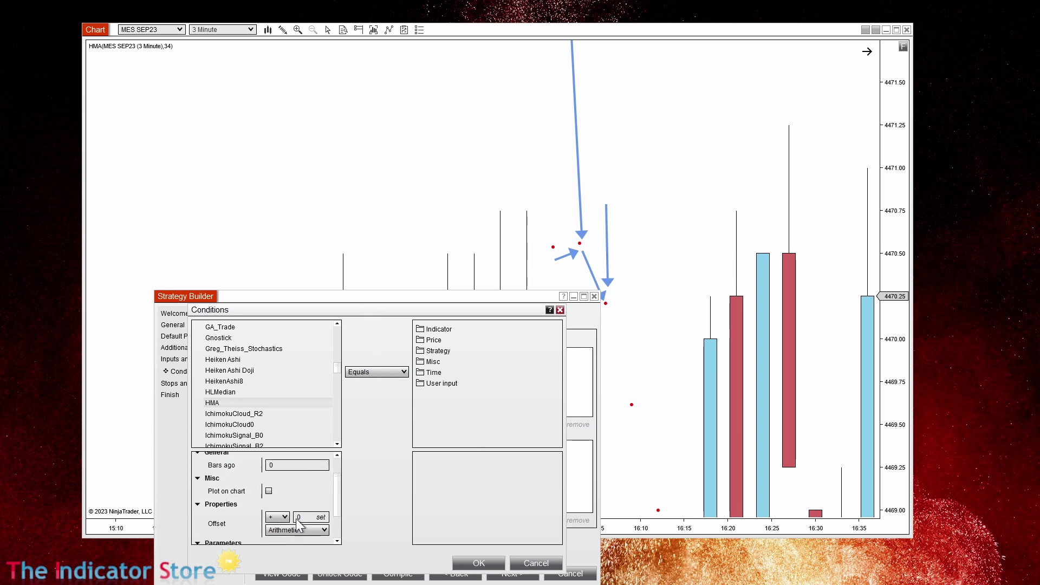
pyautogui.moveTo(336, 502); pyautogui.dragTo(338, 483)
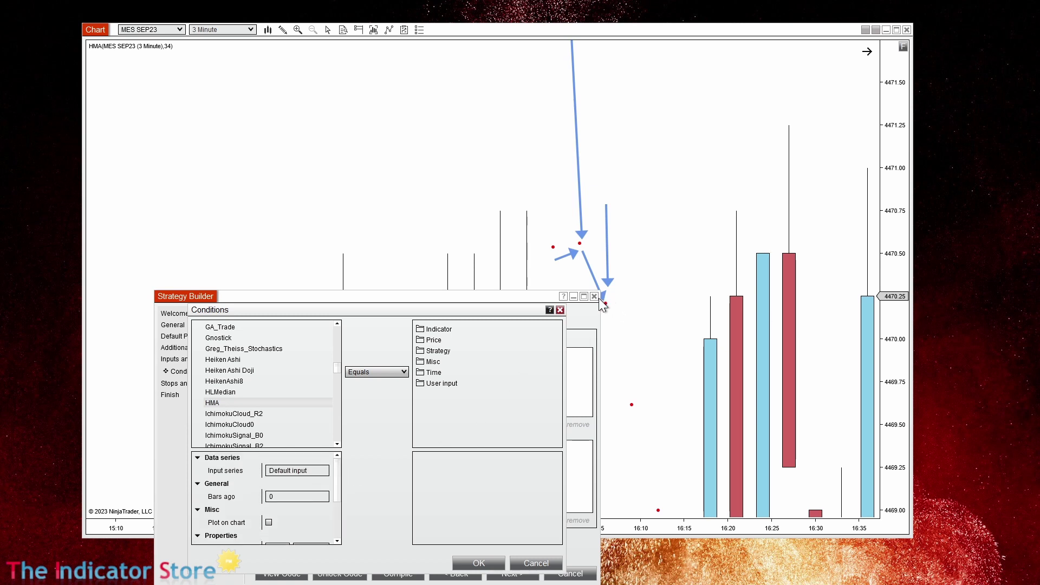
pyautogui.moveTo(337, 489); pyautogui.dragTo(339, 536)
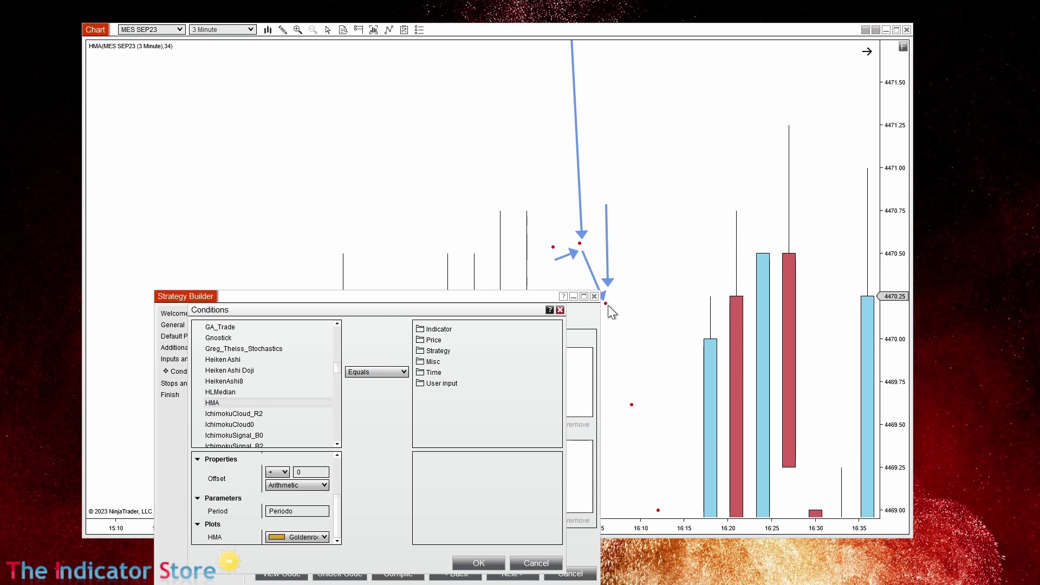
pyautogui.click(374, 371)
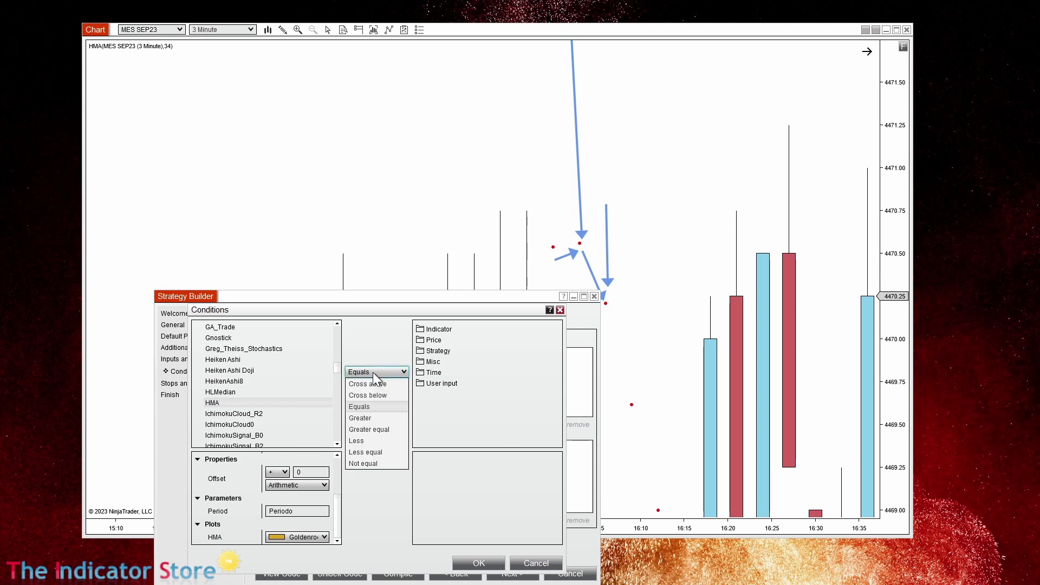
pyautogui.click(364, 440)
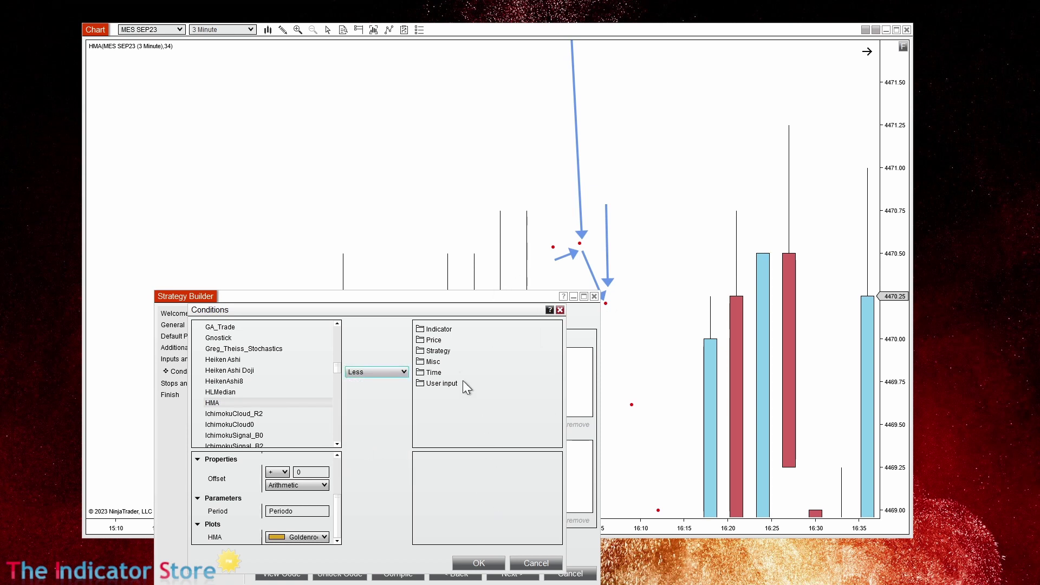
# Step: Choose HMA as the condition's second operand and link its period to the Periodo user input
pyautogui.click(443, 330)
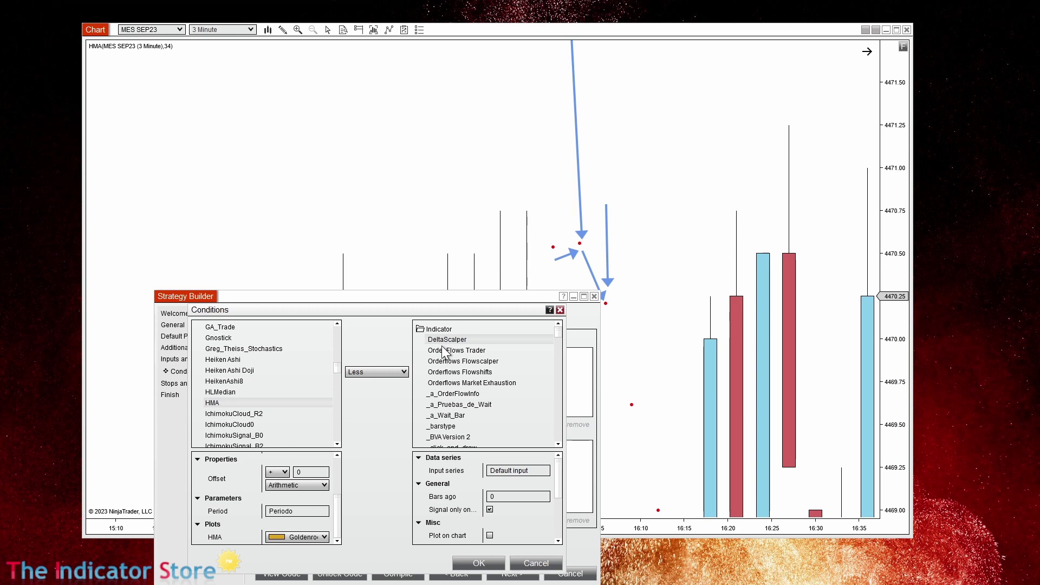
pyautogui.scroll(-6, 515, 401)
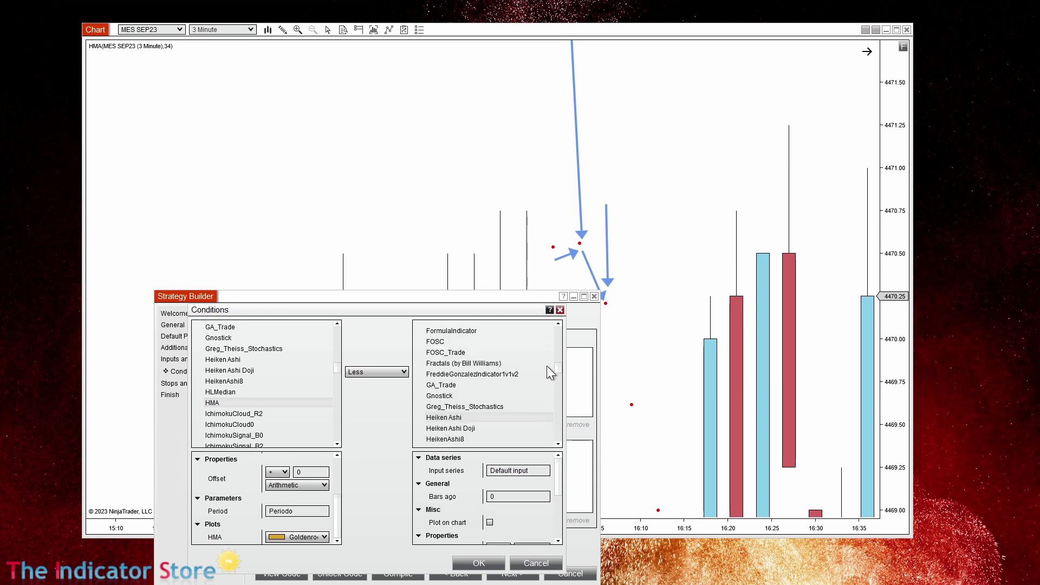
pyautogui.scroll(-2, 561, 422)
pyautogui.moveTo(558, 483); pyautogui.dragTo(560, 512)
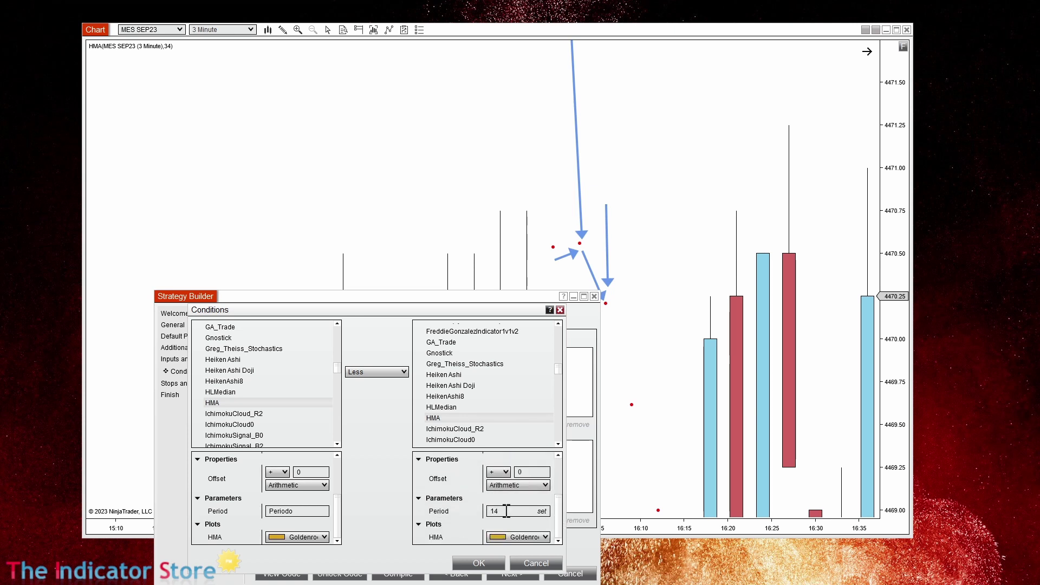
pyautogui.click(541, 511)
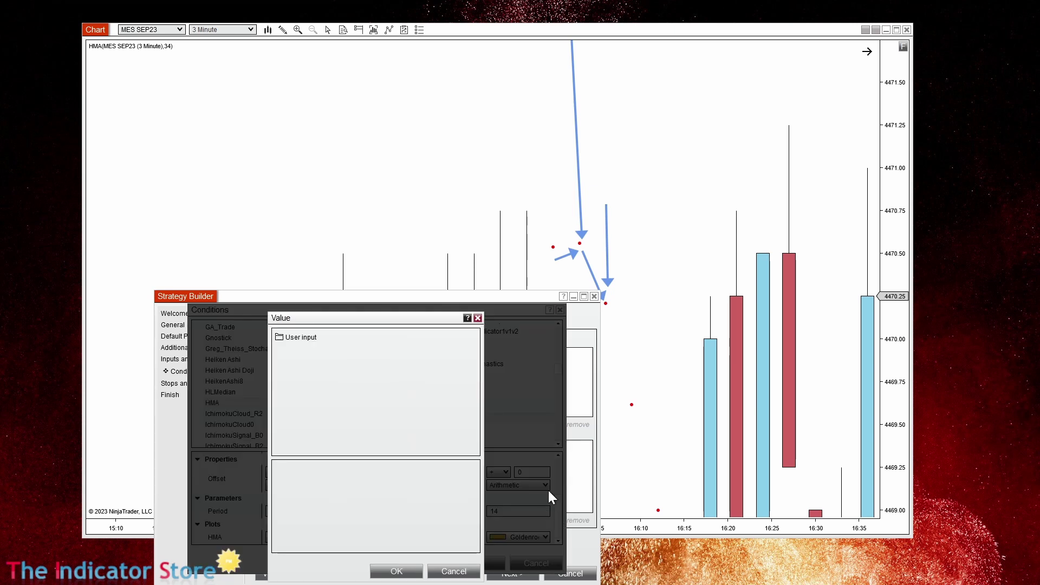
pyautogui.doubleClick(301, 339)
pyautogui.click(303, 370)
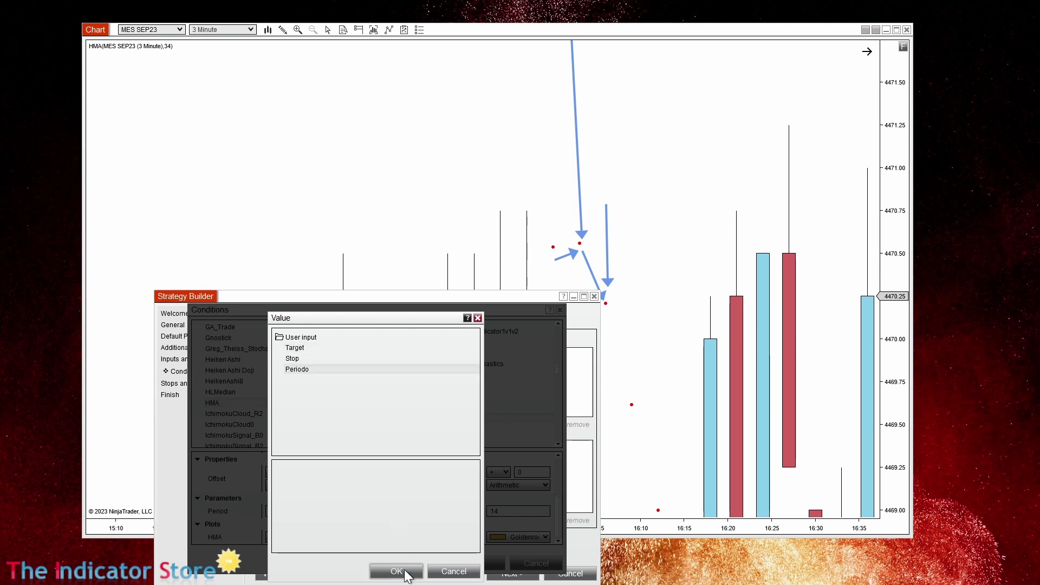
pyautogui.click(407, 571)
# Step: Set the second HMA's Bars ago to 1 and save the condition
pyautogui.moveTo(560, 514); pyautogui.dragTo(564, 480)
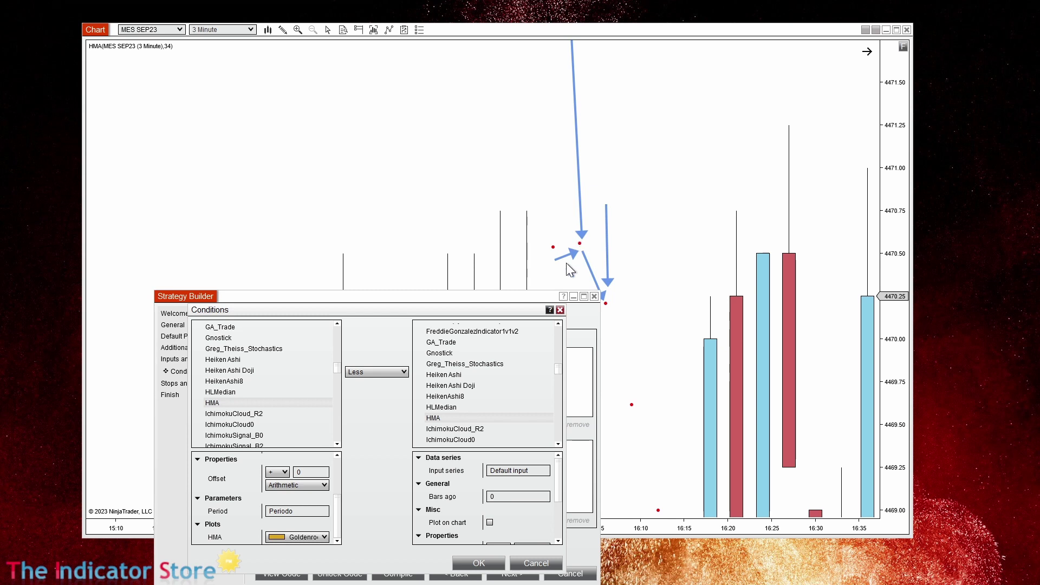
pyautogui.click(501, 497)
pyautogui.moveTo(556, 496); pyautogui.dragTo(553, 516)
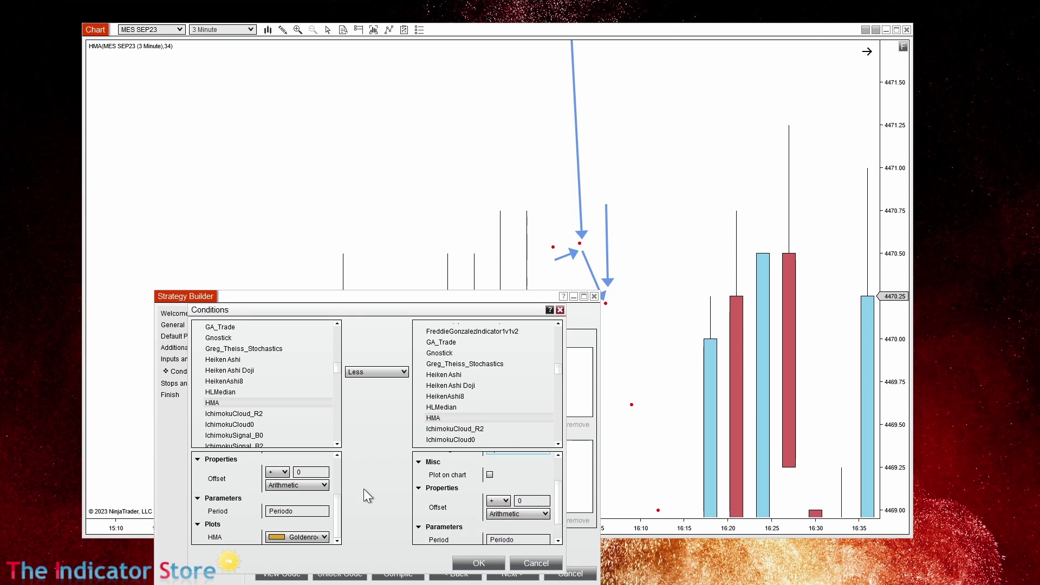
pyautogui.click(479, 563)
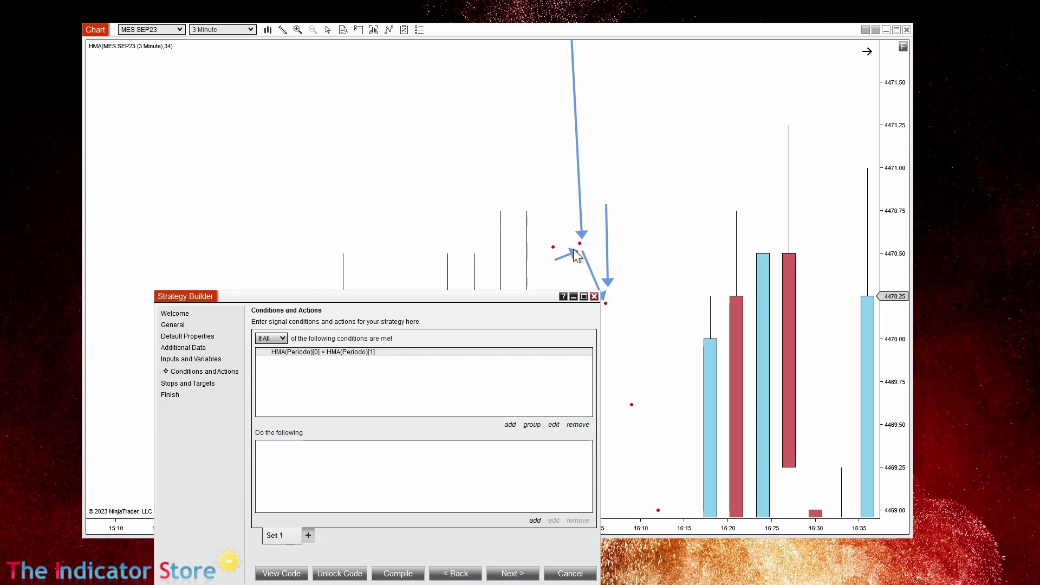
# Step: Duplicate the HMA(Periodo)[0] < HMA(Periodo)[1] condition within Set 1's condition list
pyautogui.rightClick(317, 351)
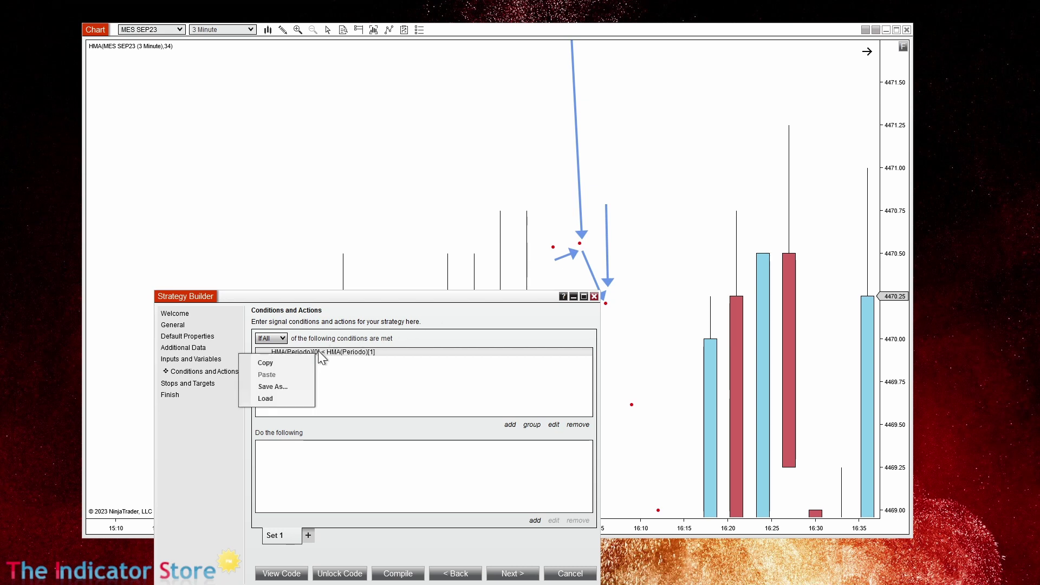
pyautogui.click(269, 368)
pyautogui.rightClick(284, 386)
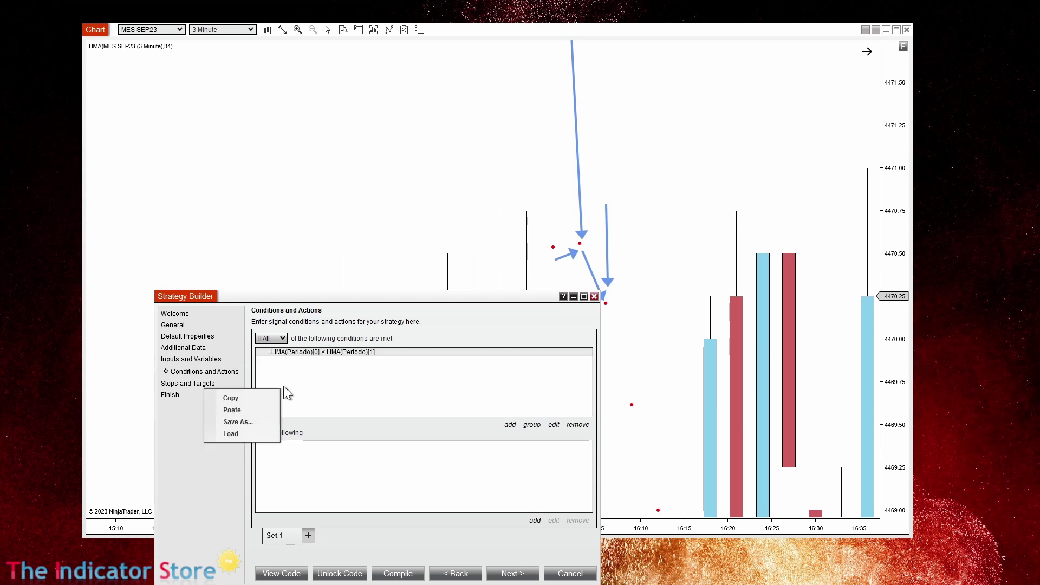
pyautogui.click(240, 415)
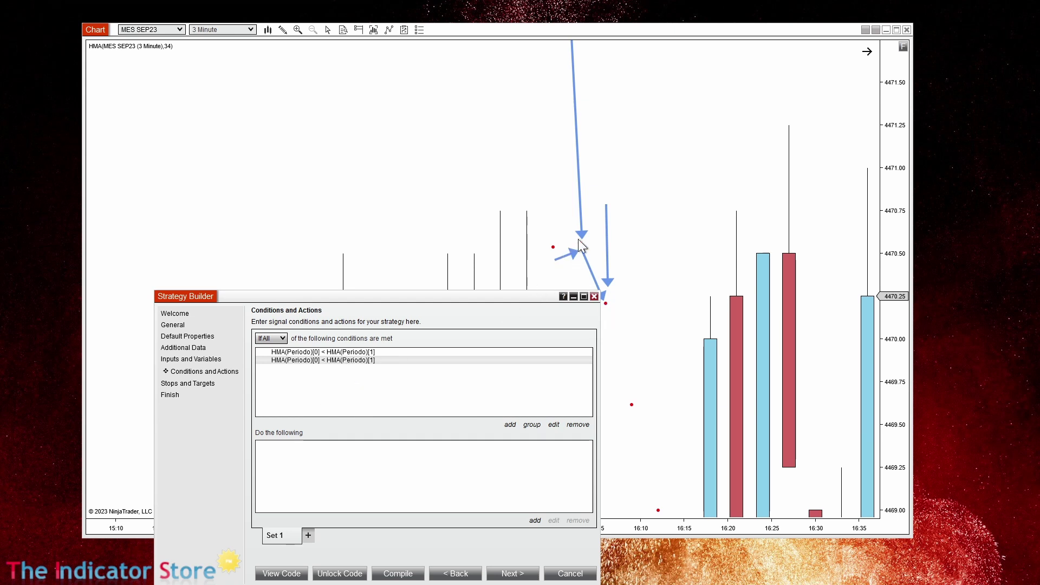
# Step: Change the duplicated condition to HMA(Periodo)[1] Greater than HMA(Periodo)[2] using the Bars ago values, and save it
pyautogui.doubleClick(318, 360)
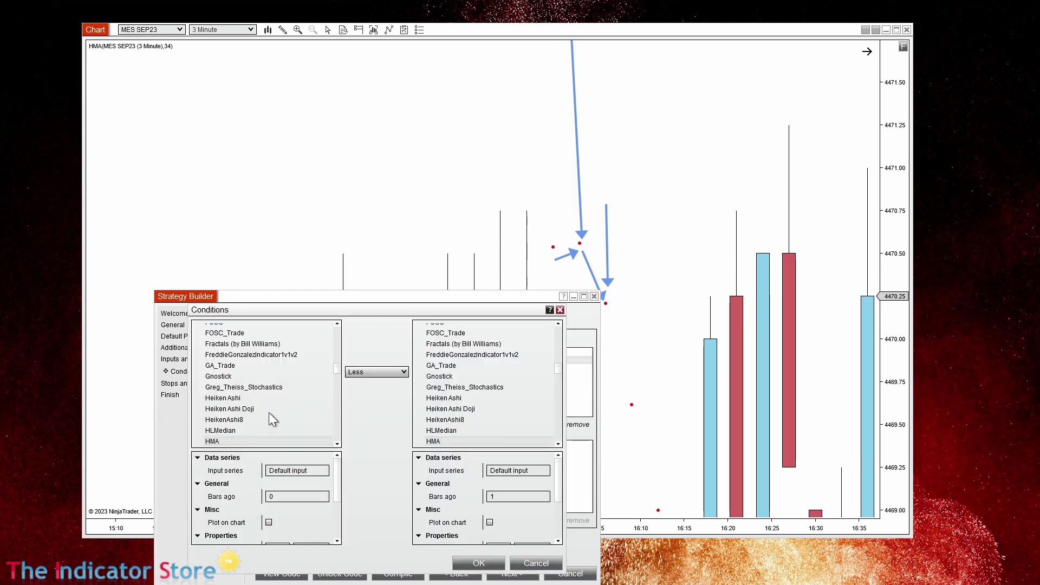
pyautogui.click(298, 496)
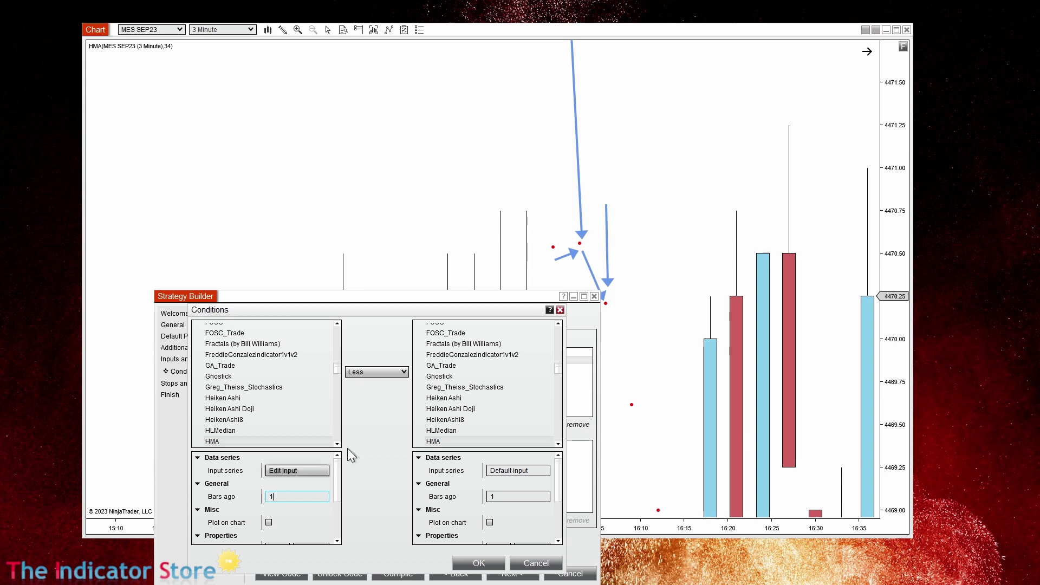
pyautogui.write('1')
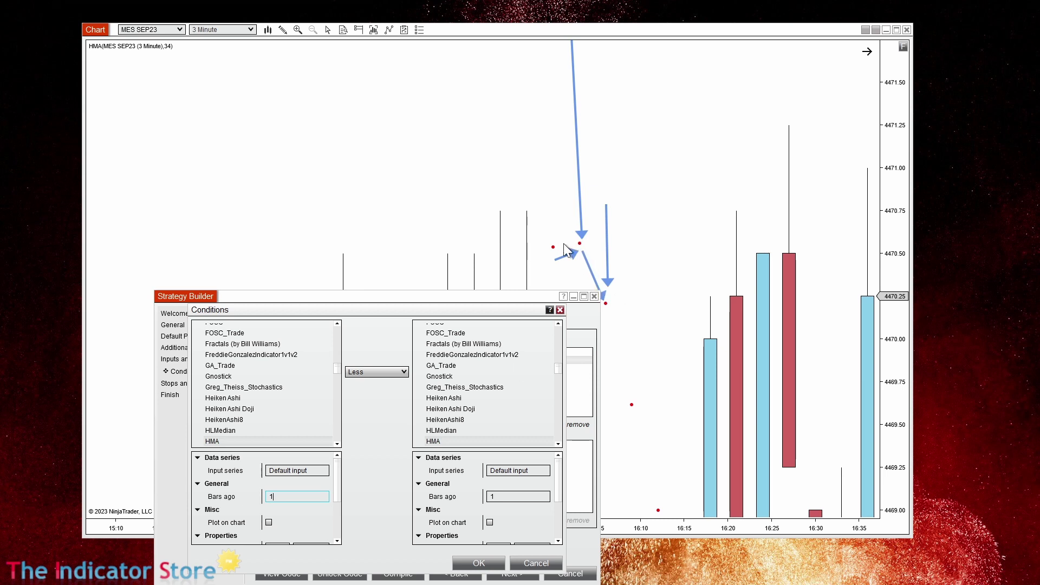
pyautogui.click(378, 371)
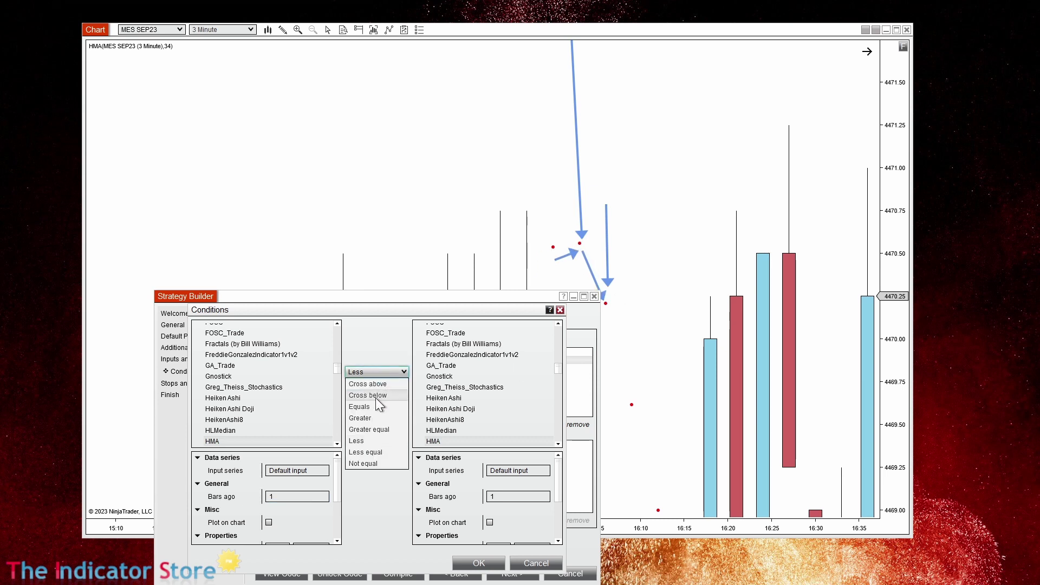
pyautogui.click(373, 421)
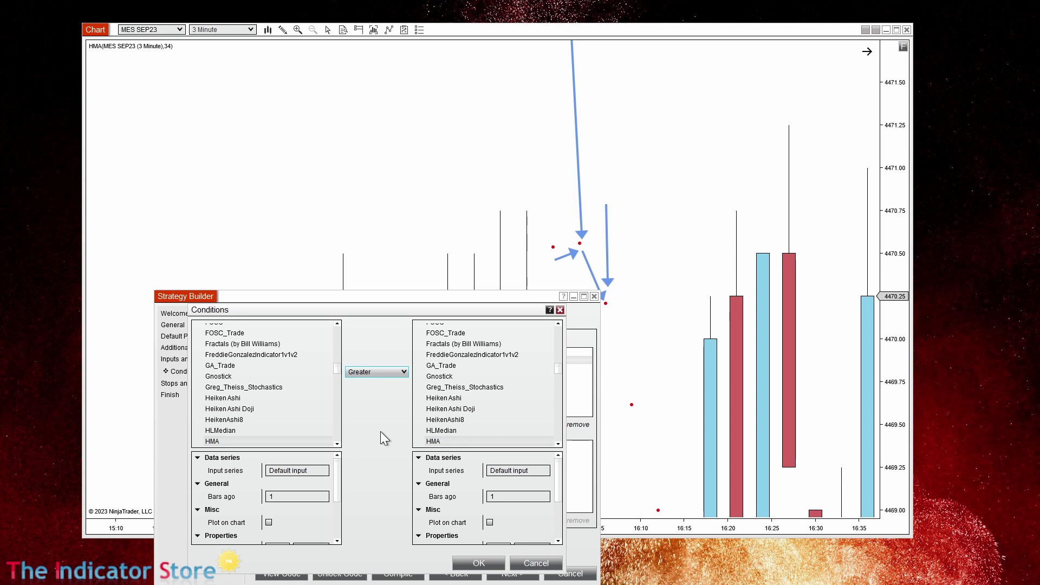
pyautogui.click(499, 497)
pyautogui.write('2')
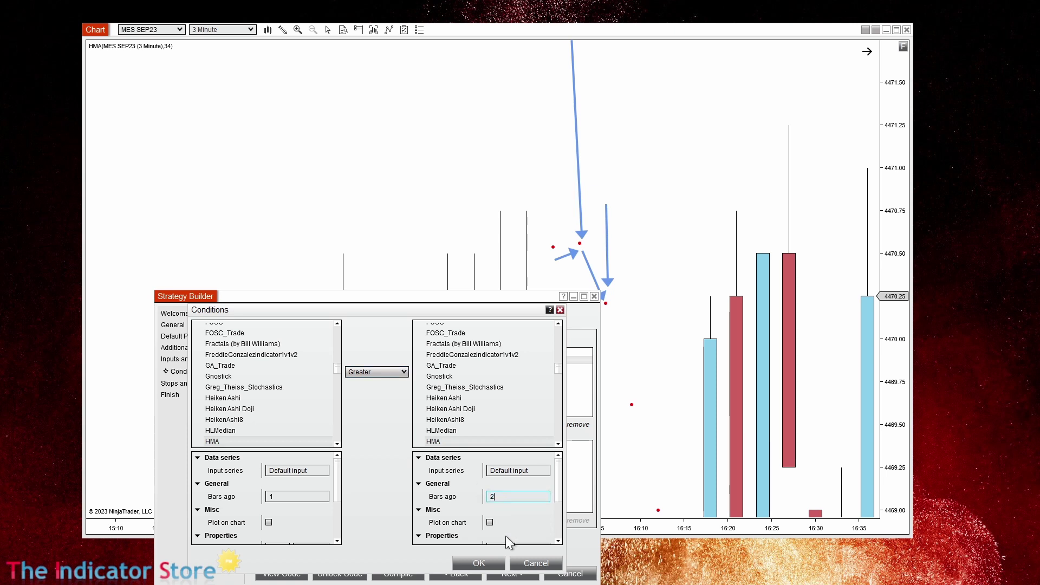
pyautogui.click(479, 563)
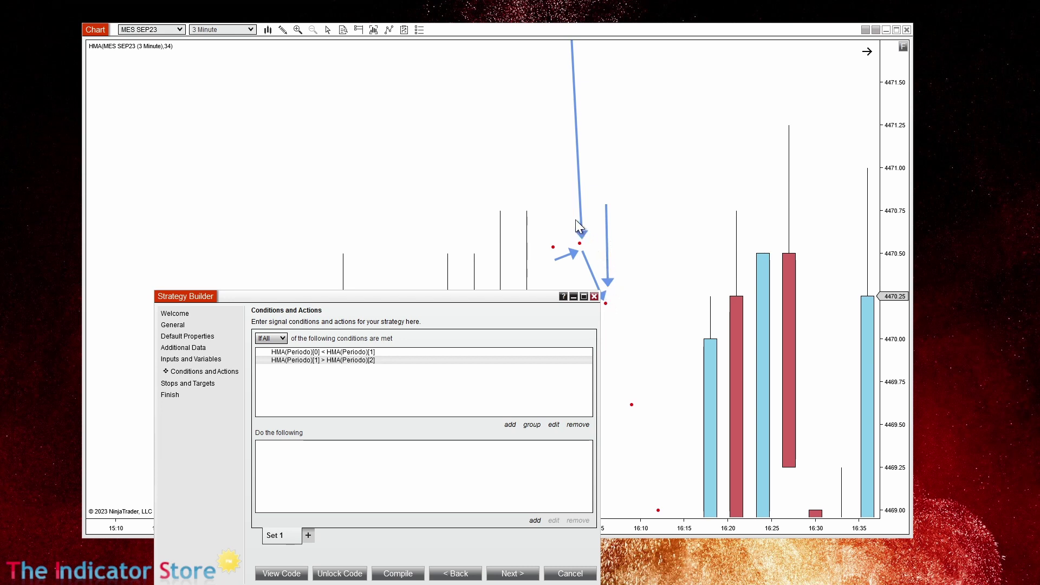
# Step: Add a Set background color action with a Pink back brush to Set 1, and compile the strategy
pyautogui.moveTo(534, 297); pyautogui.dragTo(446, 208)
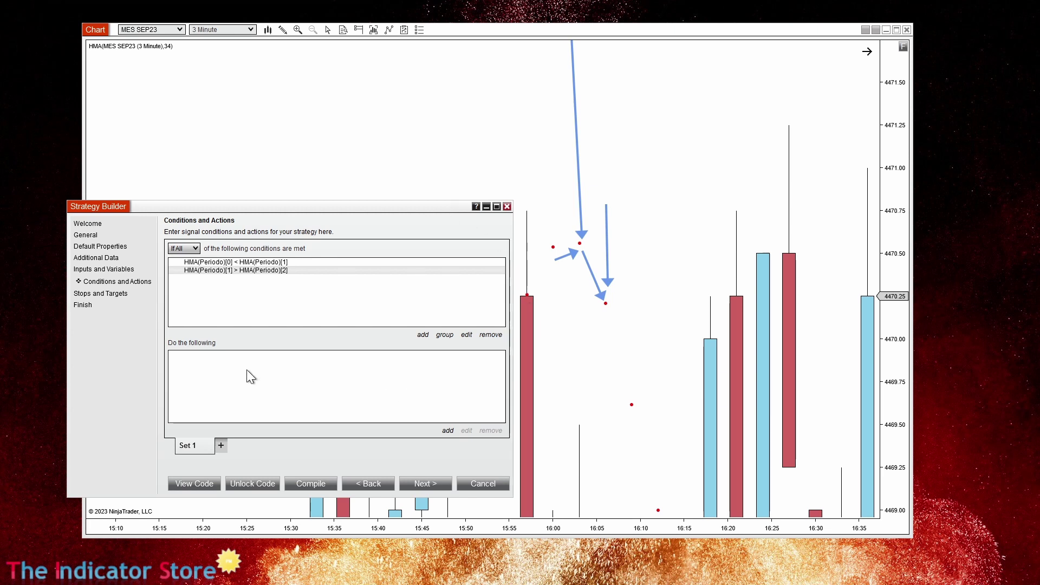
pyautogui.click(447, 430)
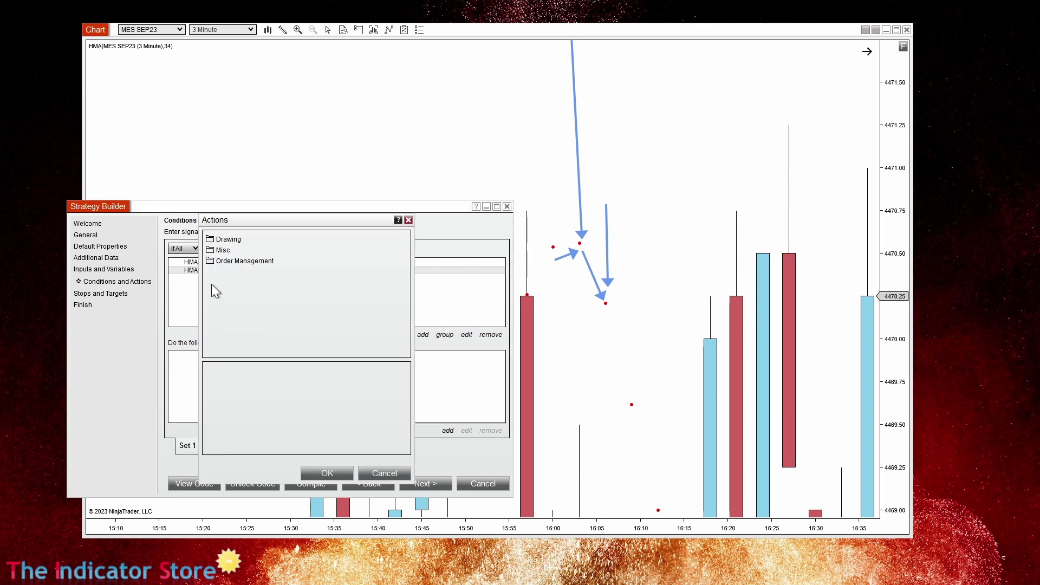
pyautogui.doubleClick(229, 240)
pyautogui.moveTo(406, 254); pyautogui.dragTo(407, 321)
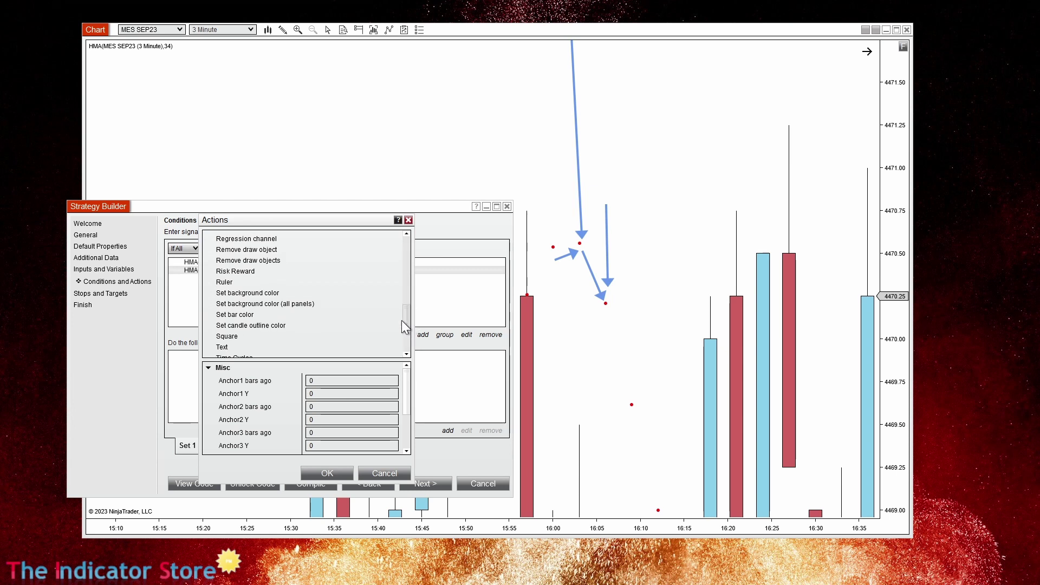
pyautogui.click(241, 295)
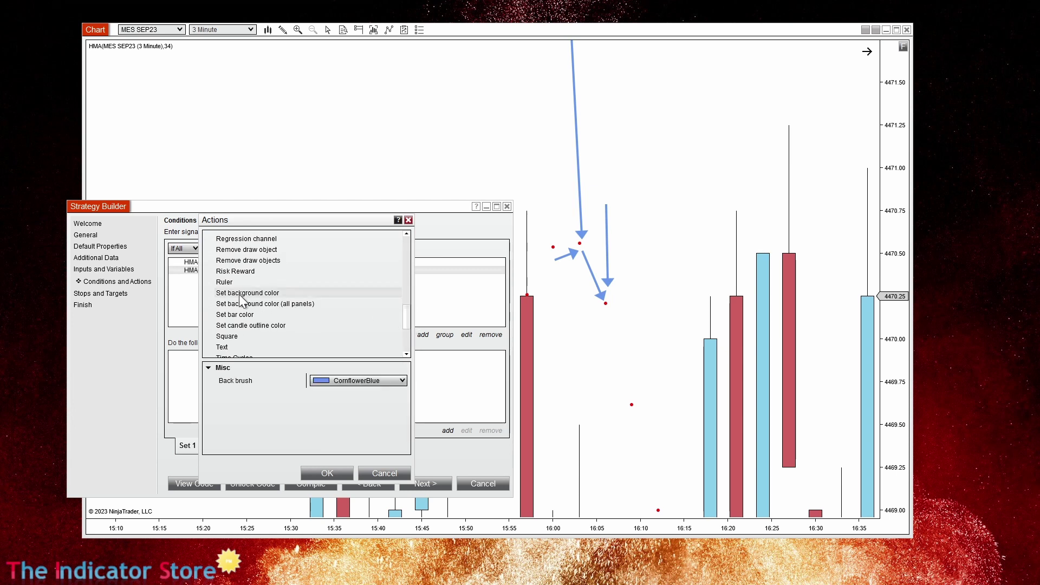
pyautogui.click(402, 381)
pyautogui.scroll(5, 376, 210)
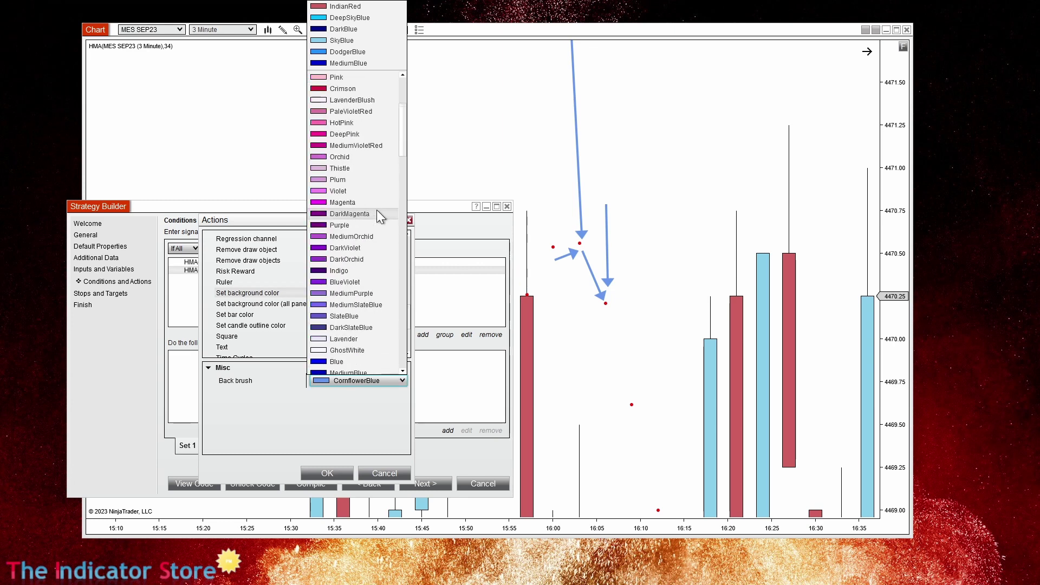
pyautogui.scroll(2, 376, 209)
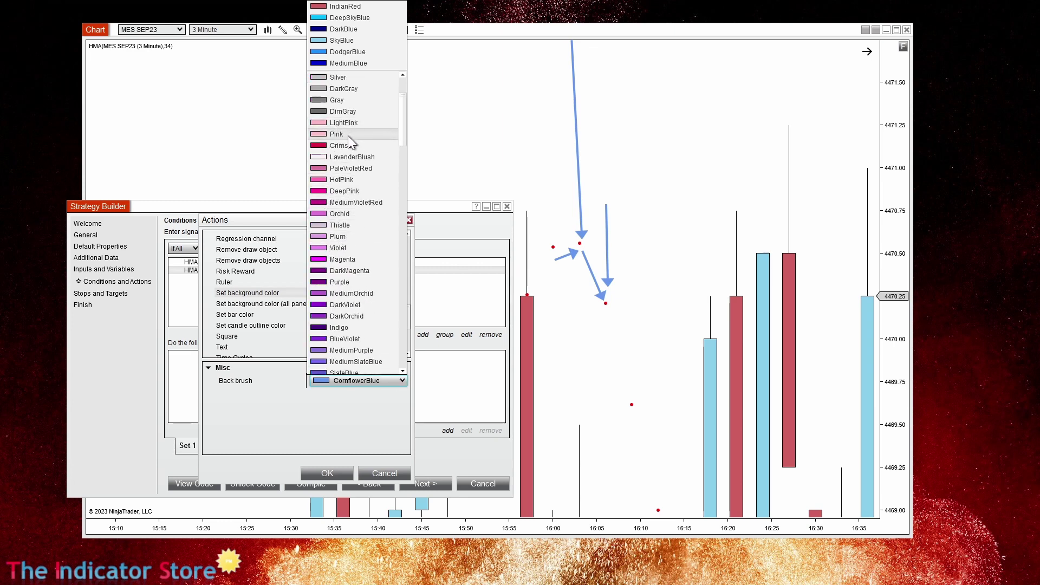
pyautogui.click(331, 134)
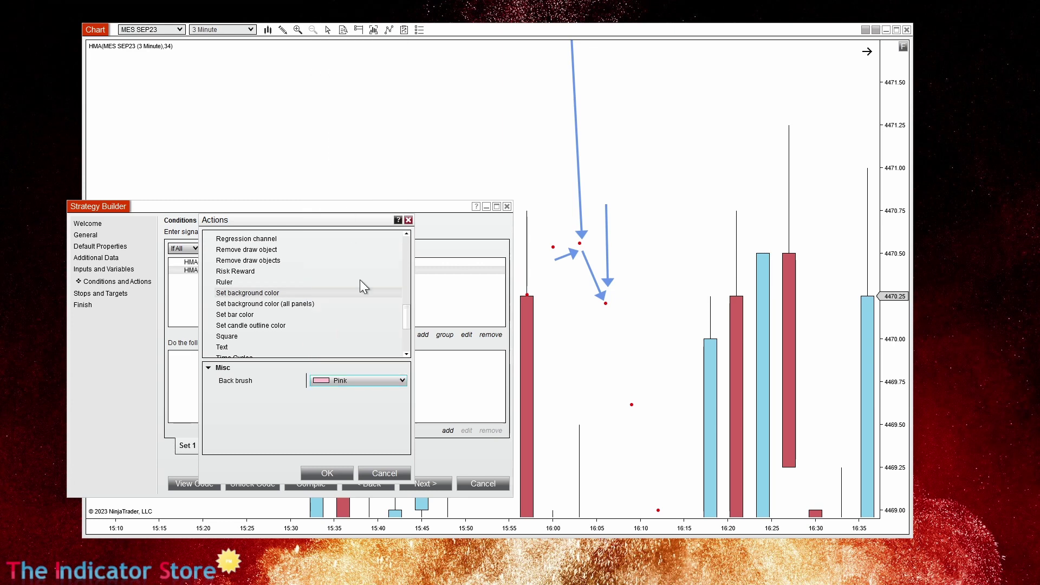
pyautogui.click(320, 475)
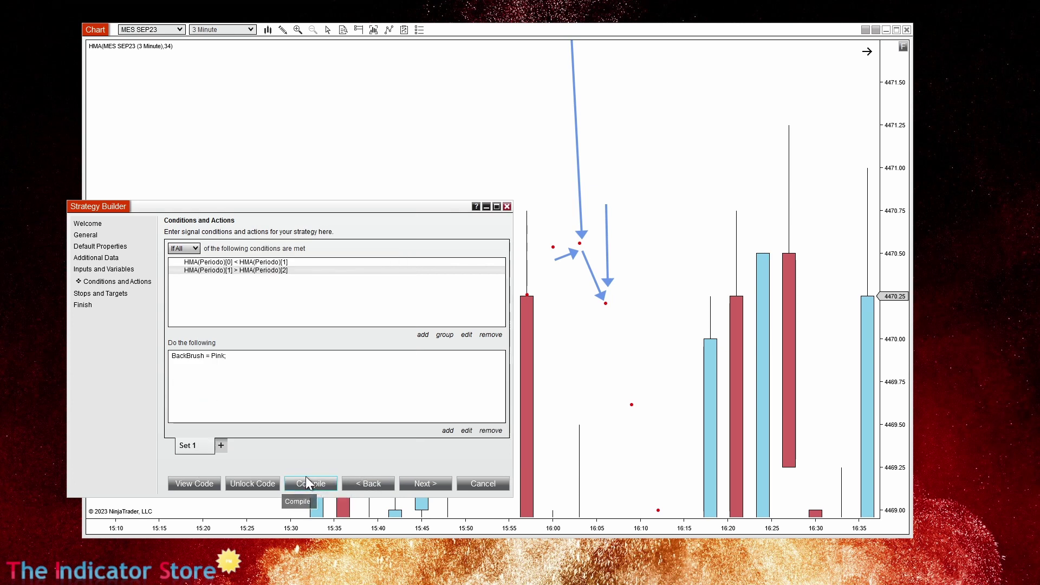
pyautogui.click(306, 481)
# Step: Add the WizHMACrossoverFiltered strategy to the MES SEP23 chart's configured strategies
pyautogui.click(499, 143)
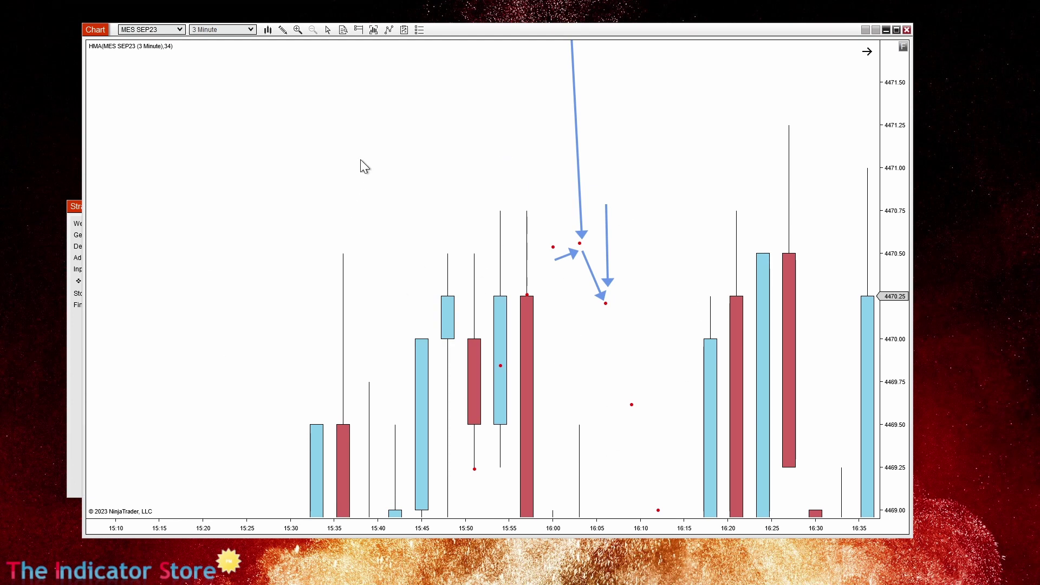
pyautogui.rightClick(359, 135)
pyautogui.click(256, 213)
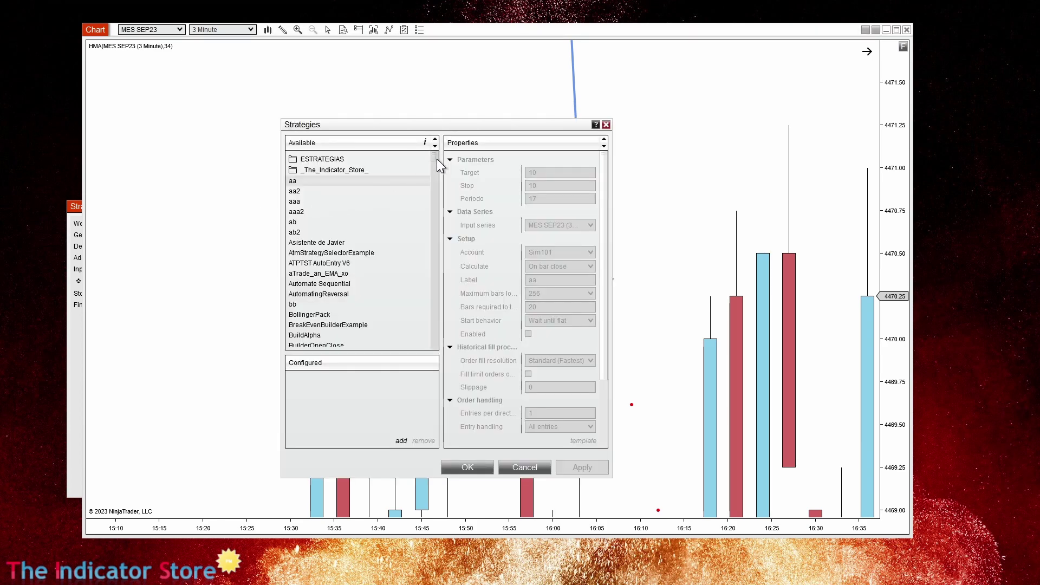
pyautogui.moveTo(437, 158); pyautogui.dragTo(424, 321)
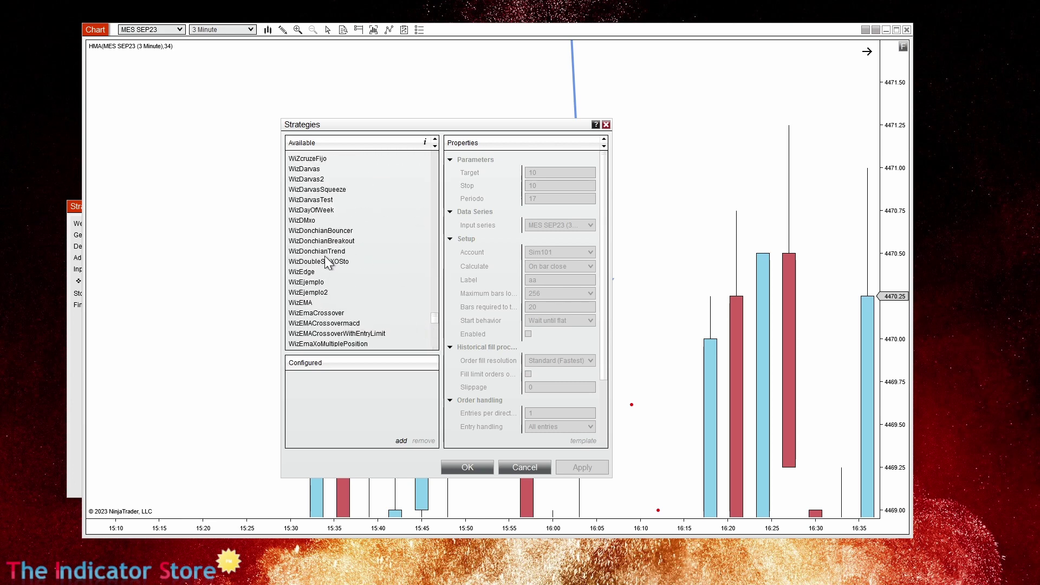
pyautogui.scroll(-3, 324, 281)
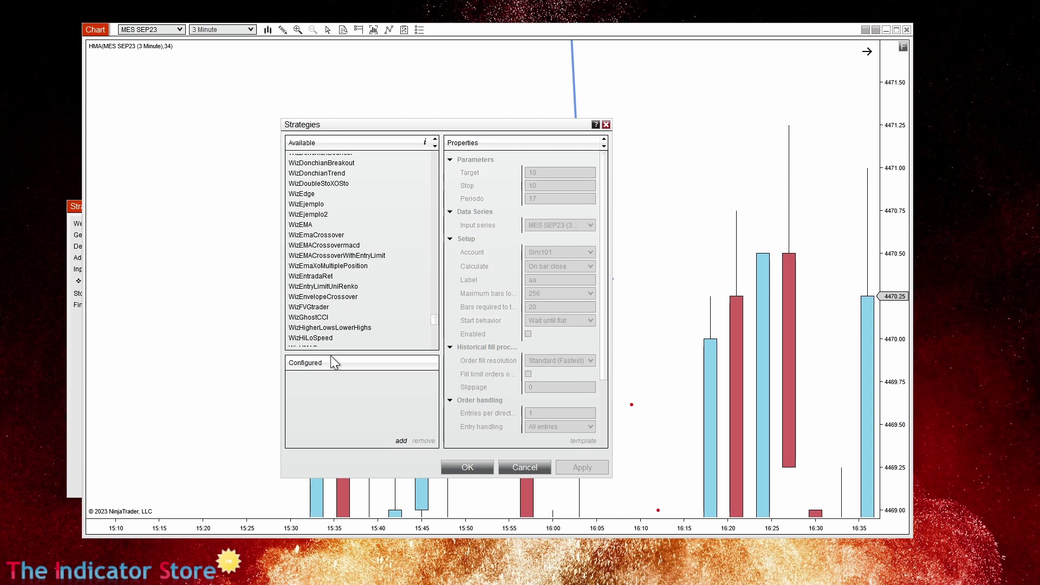
pyautogui.scroll(-1, 326, 346)
pyautogui.click(320, 324)
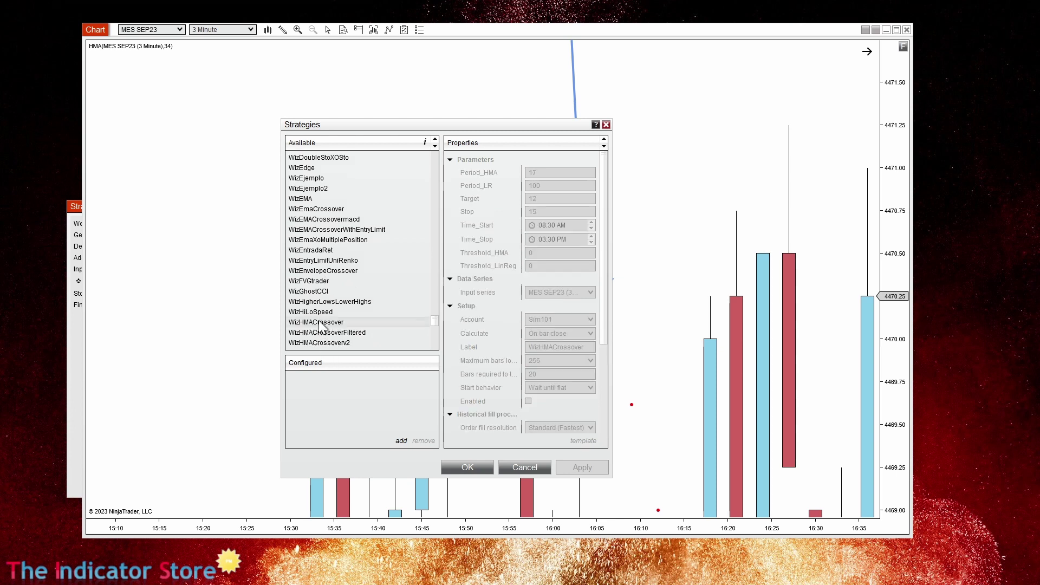
pyautogui.scroll(-1, 325, 327)
pyautogui.click(354, 307)
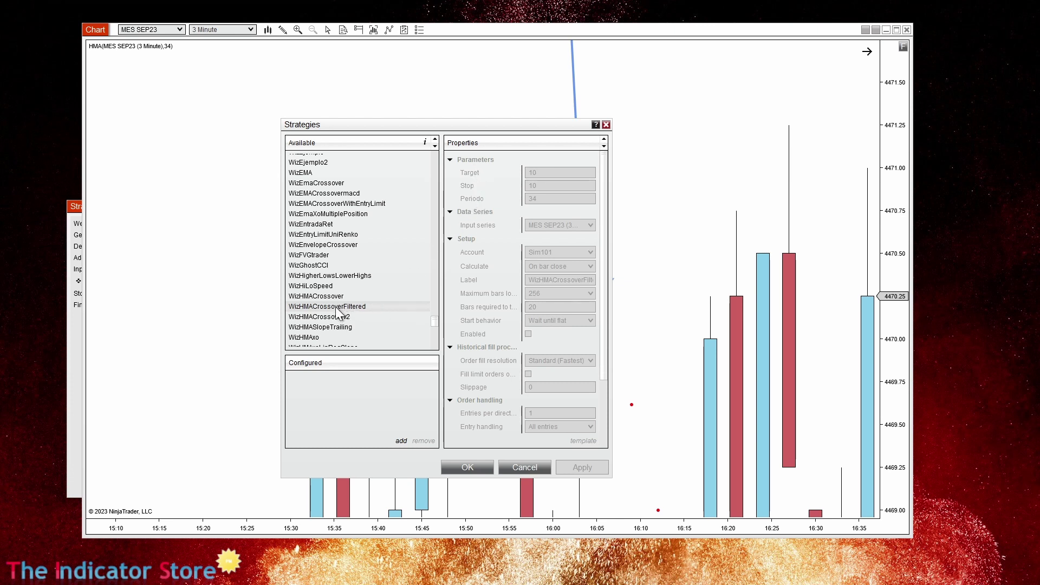
pyautogui.doubleClick(356, 307)
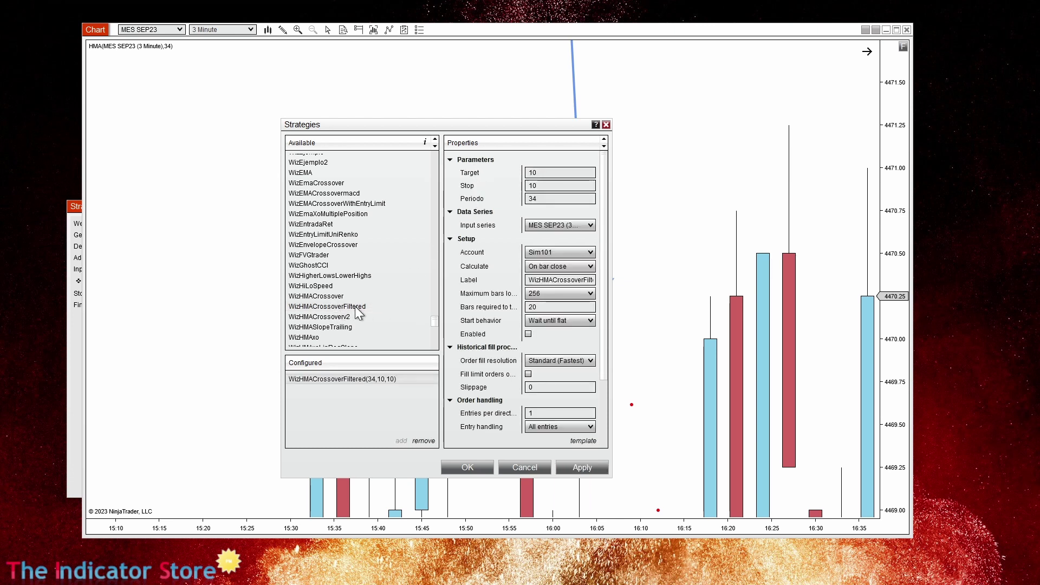
# Step: Enable the configured WizHMACrossoverFiltered strategy and load it onto the chart
pyautogui.click(552, 199)
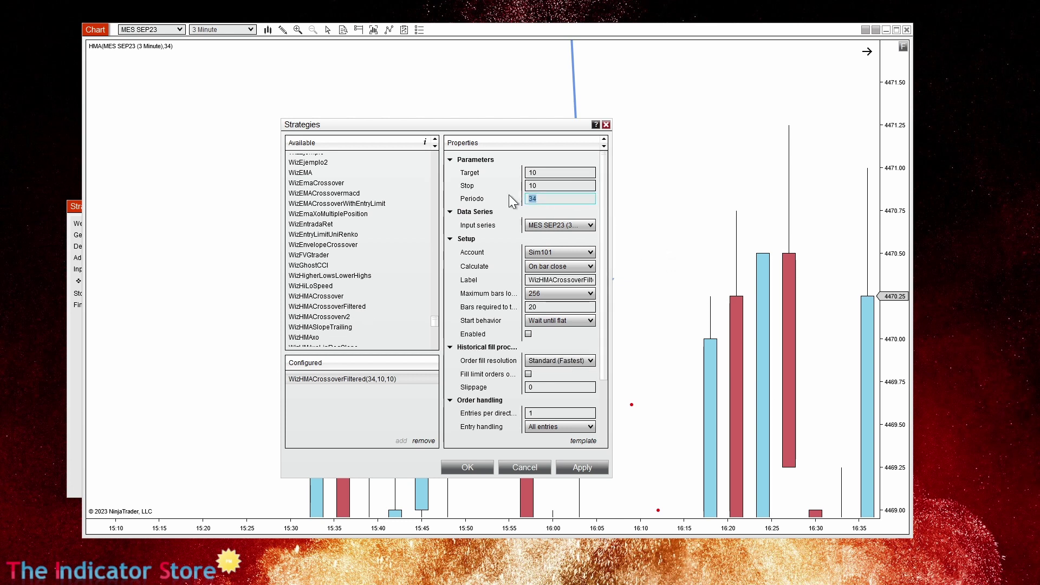
pyautogui.click(529, 333)
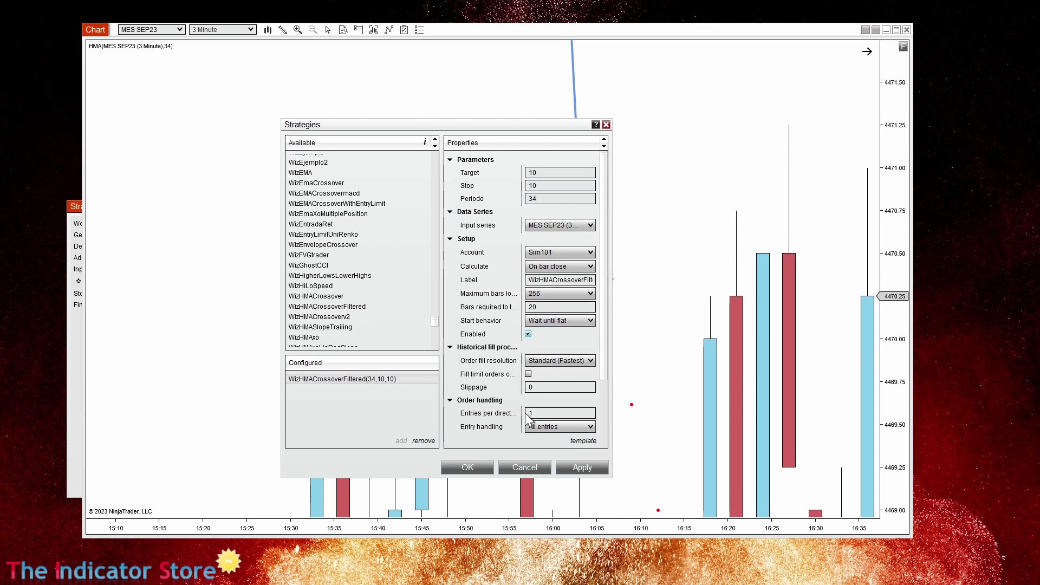
pyautogui.click(469, 468)
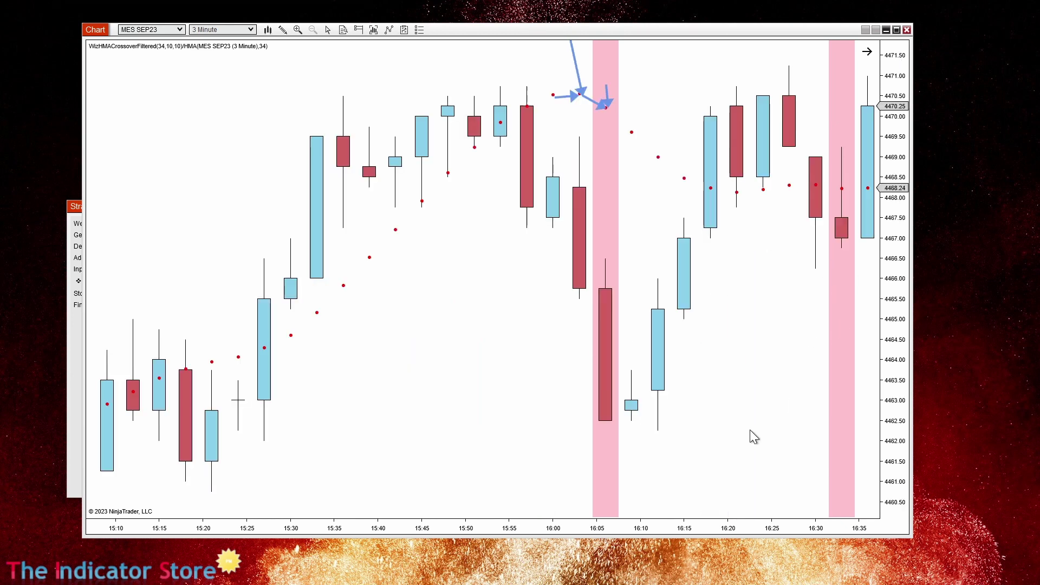
# Step: Examine the pink-highlighted bars against the HMA dots at the 16:05 and 16:33 turning points, then restore automatic price scaling
pyautogui.moveTo(778, 433); pyautogui.dragTo(671, 438)
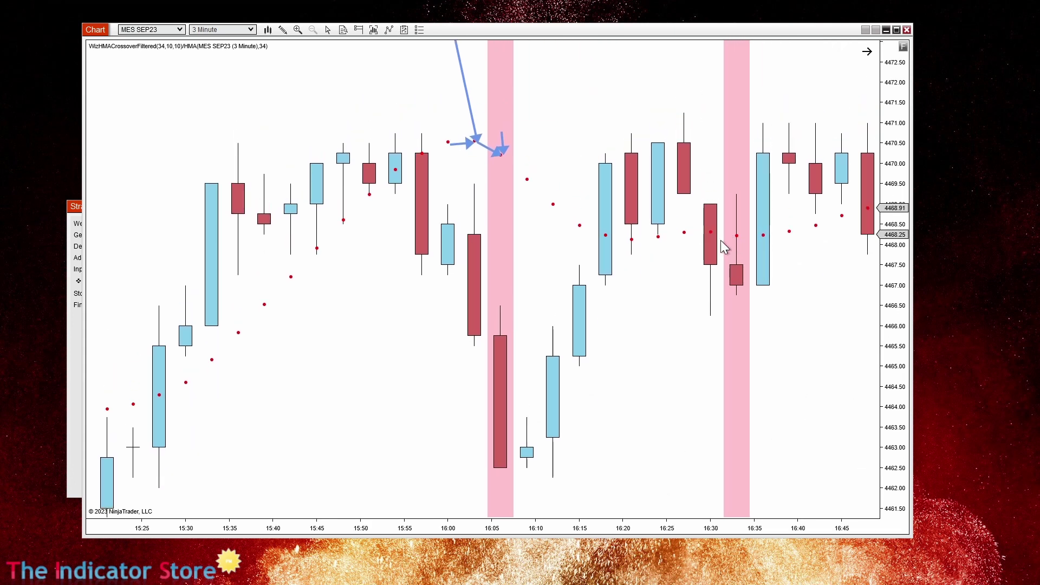
pyautogui.moveTo(897, 471); pyautogui.dragTo(890, 337)
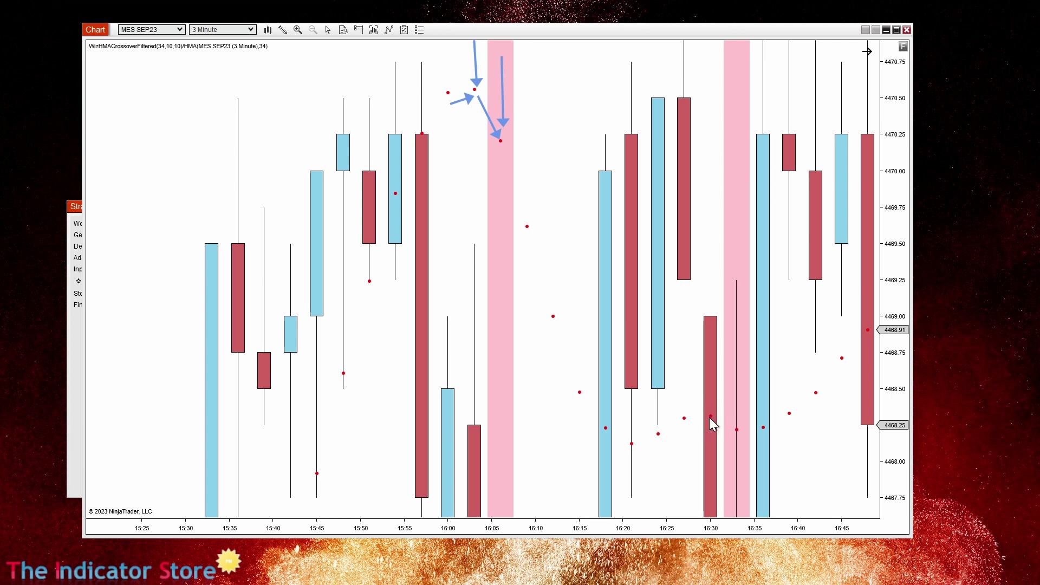
pyautogui.click(904, 47)
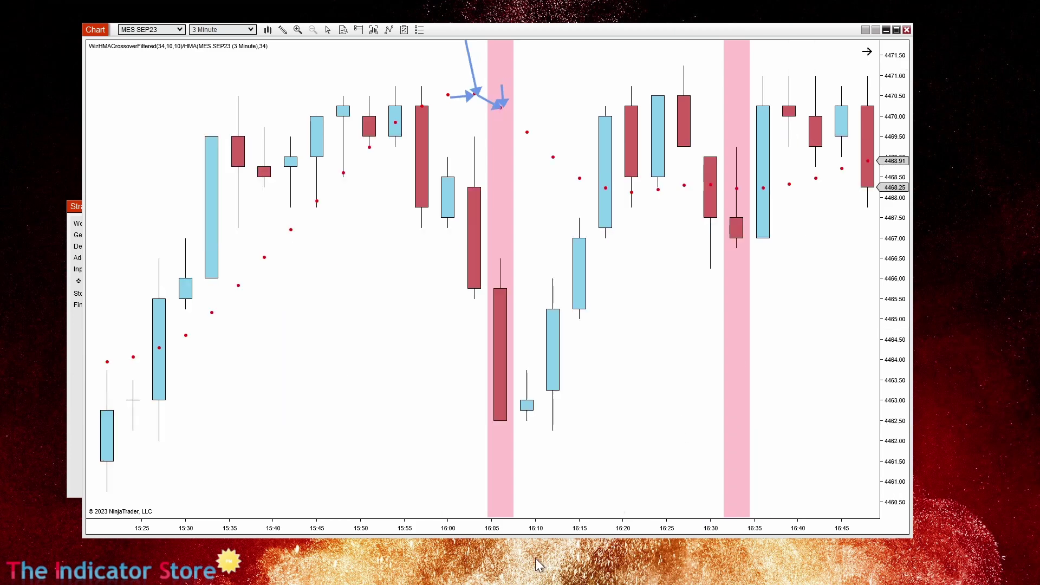
# Step: Set the HMA indicator's plot width to 4 and apply the change to the chart
pyautogui.scroll(-3, 509, 527)
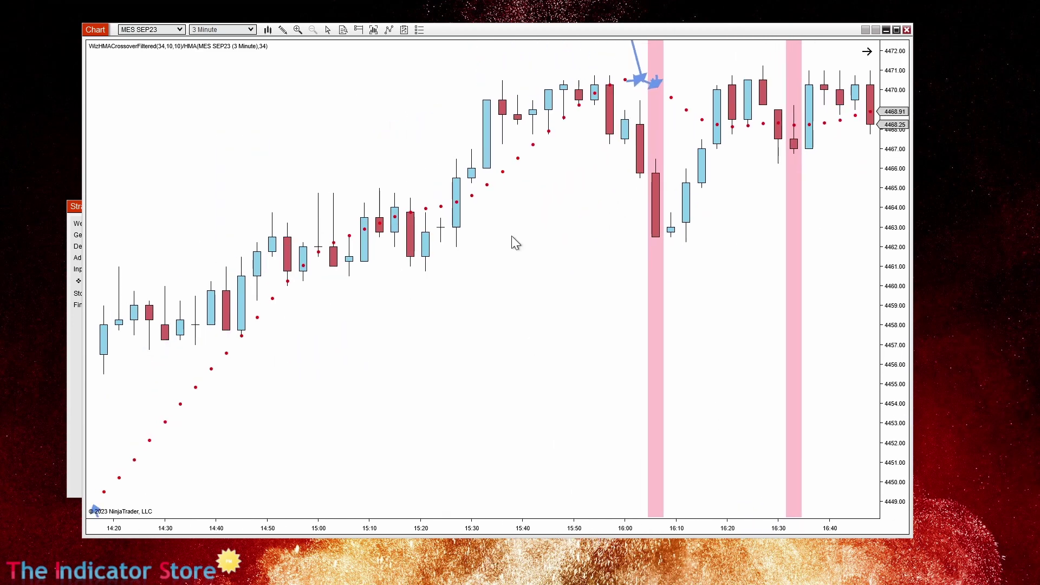
pyautogui.click(520, 161)
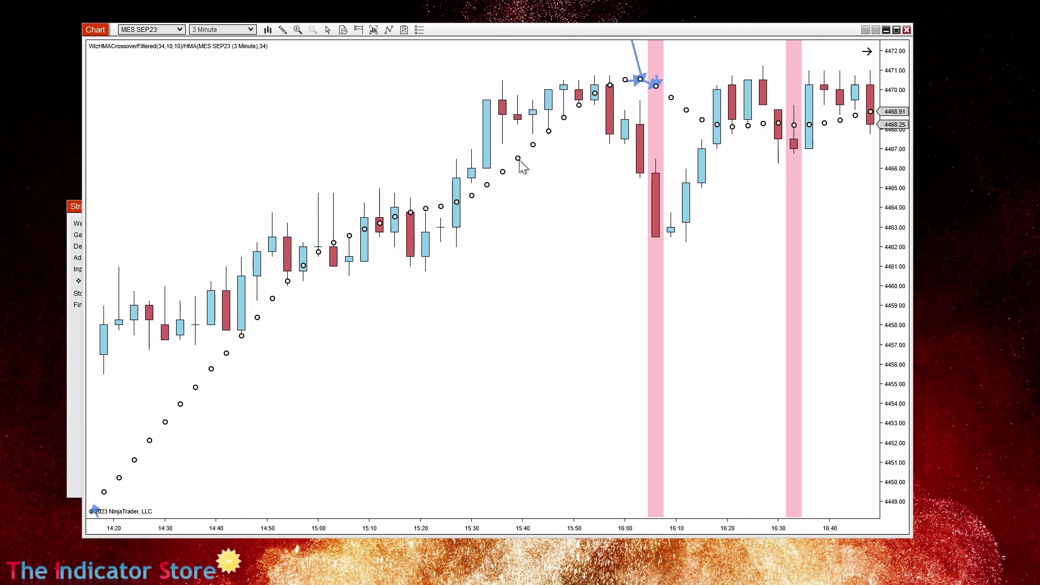
pyautogui.doubleClick(519, 160)
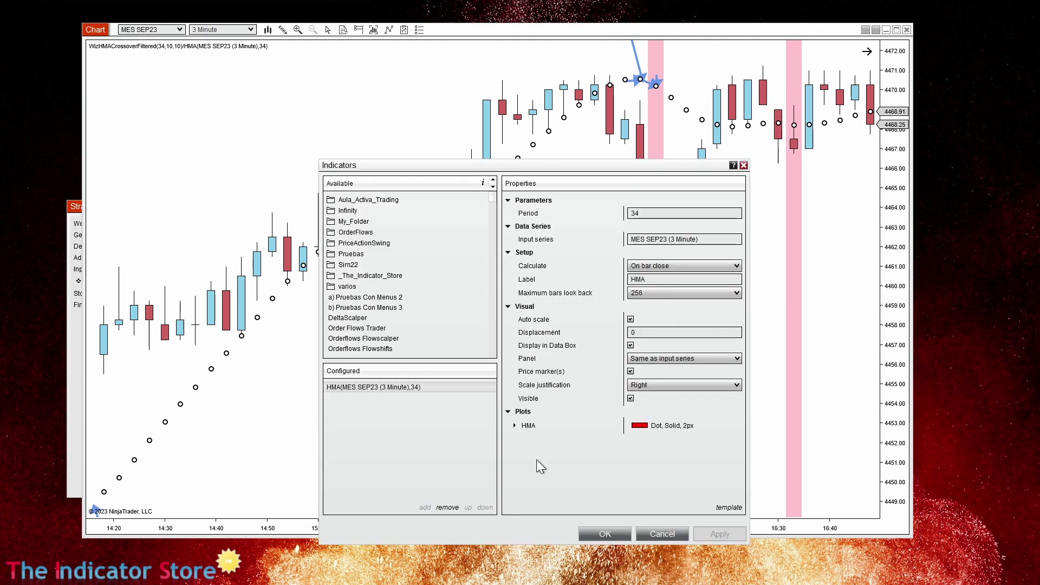
pyautogui.click(515, 427)
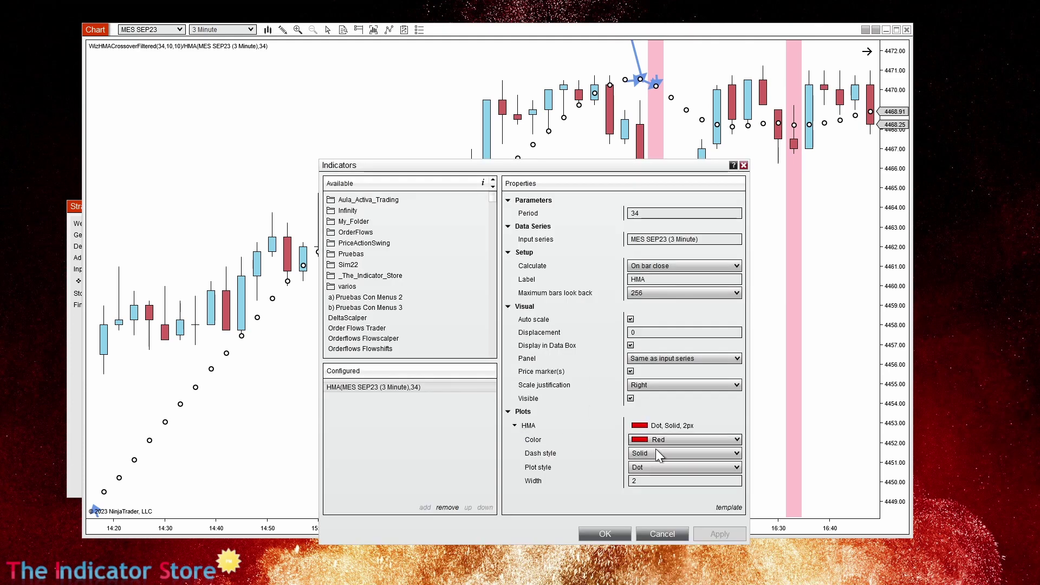
pyautogui.click(651, 481)
pyautogui.write('4')
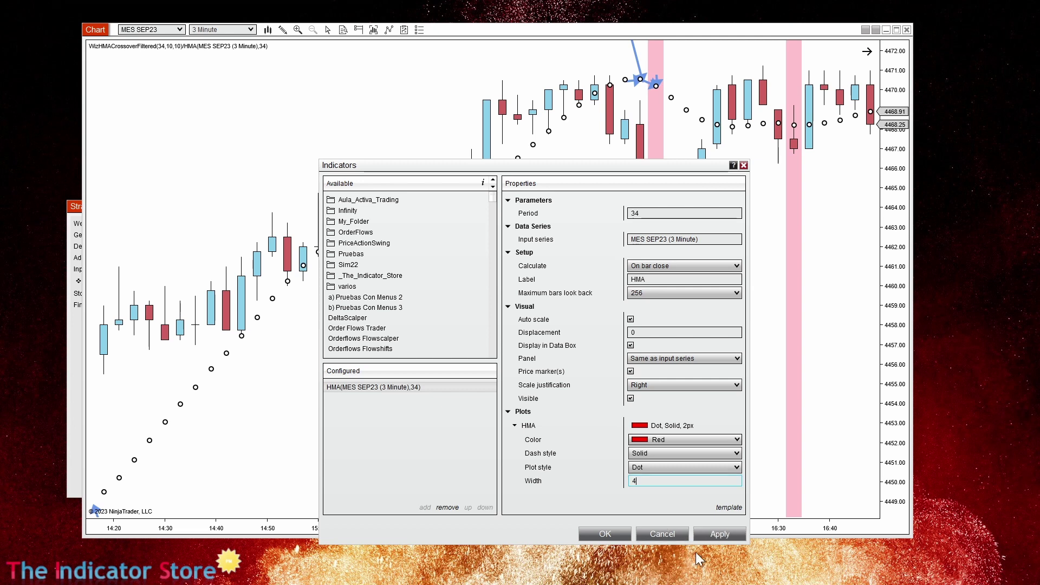
pyautogui.click(720, 535)
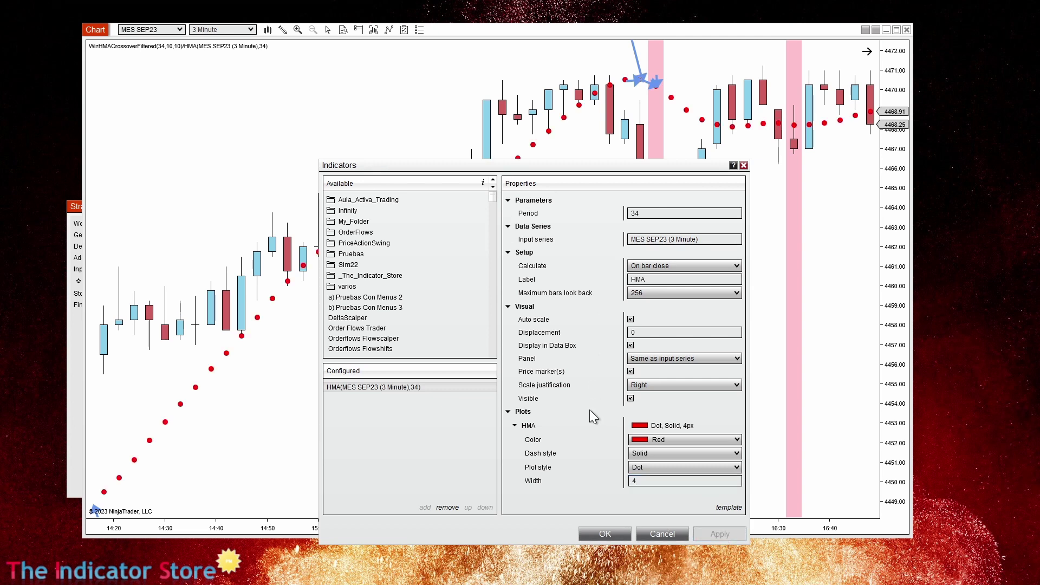
# Step: Set the HMA indicator's period to 17 and move the nearby blue arrow to point at the HMA peak near 15:54
pyautogui.click(648, 214)
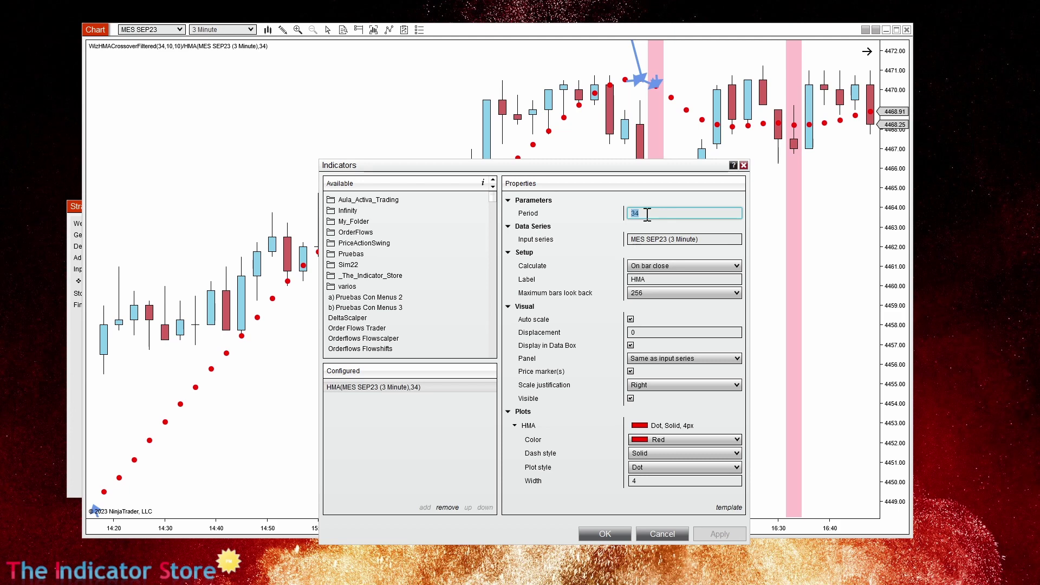
pyautogui.write('17')
pyautogui.click(617, 535)
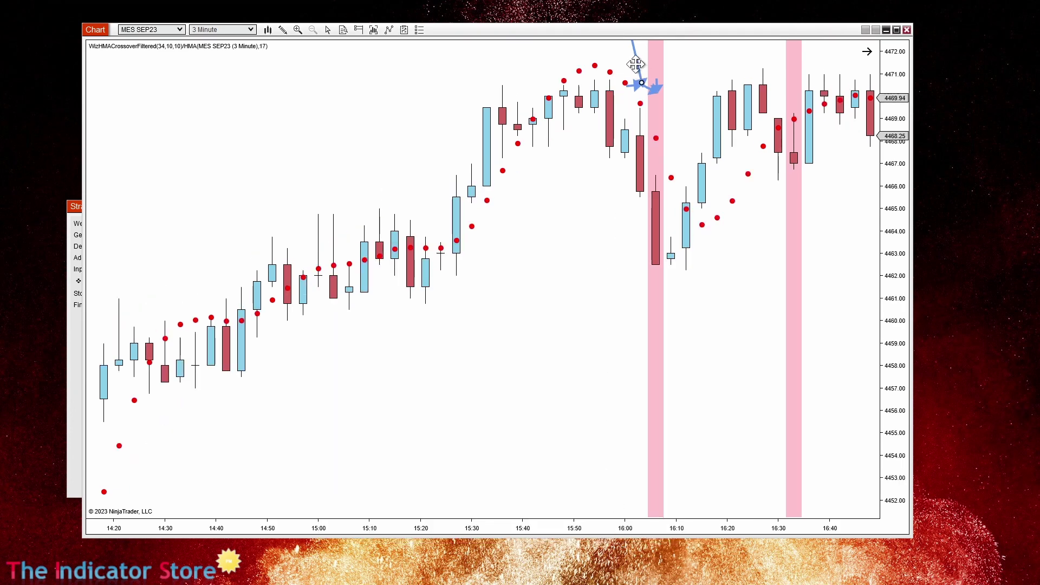
pyautogui.moveTo(637, 65); pyautogui.dragTo(587, 42)
# Step: Disable the WizHMACrossoverFiltered strategy in the chart's strategy settings and apply the change
pyautogui.rightClick(405, 149)
pyautogui.click(298, 226)
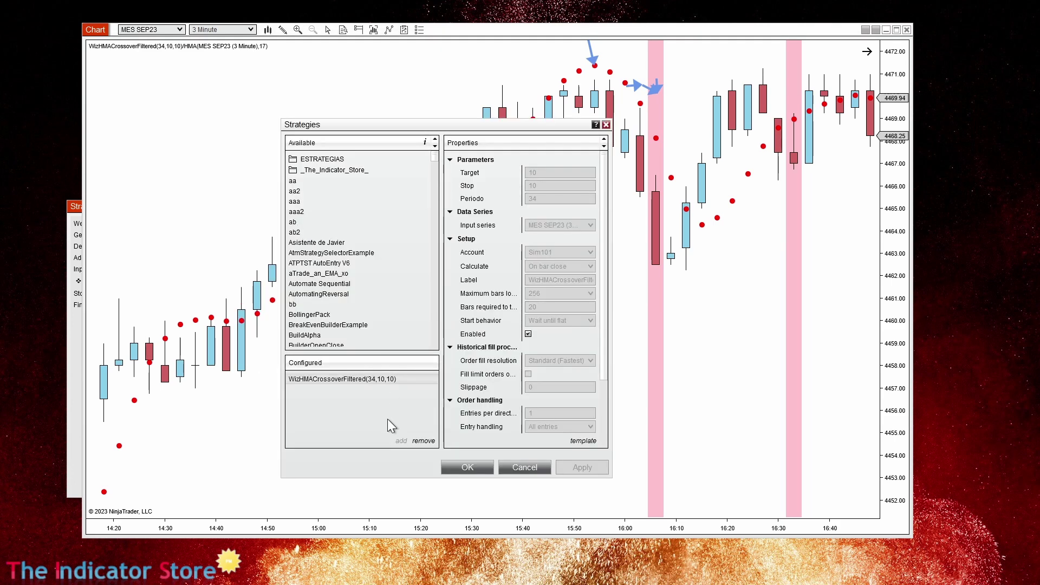
pyautogui.click(528, 334)
pyautogui.click(573, 467)
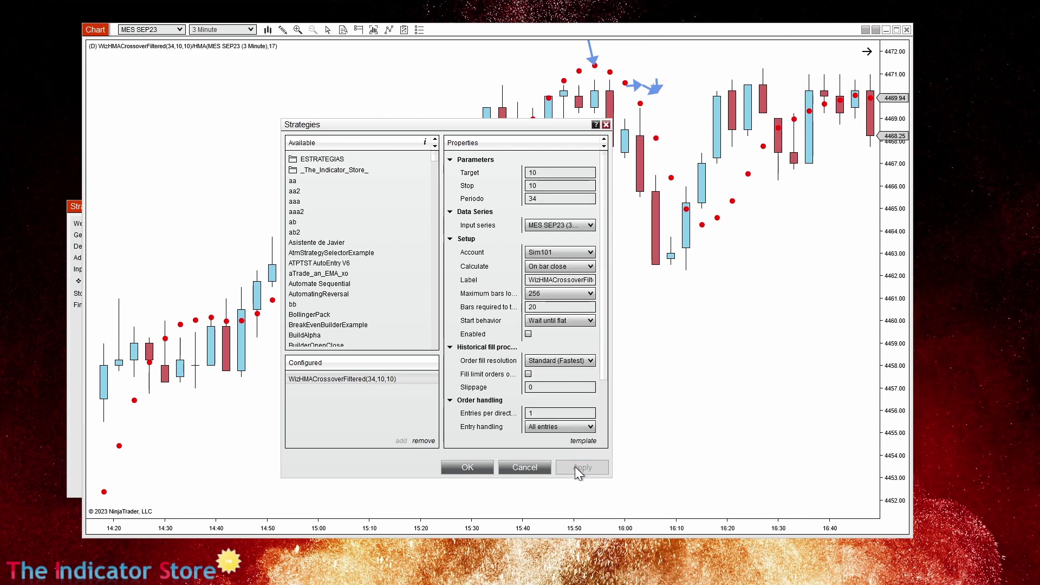
# Step: Set the strategy's Periodo to 17, re-enable it and apply it to the chart
pyautogui.doubleClick(562, 199)
pyautogui.write('17')
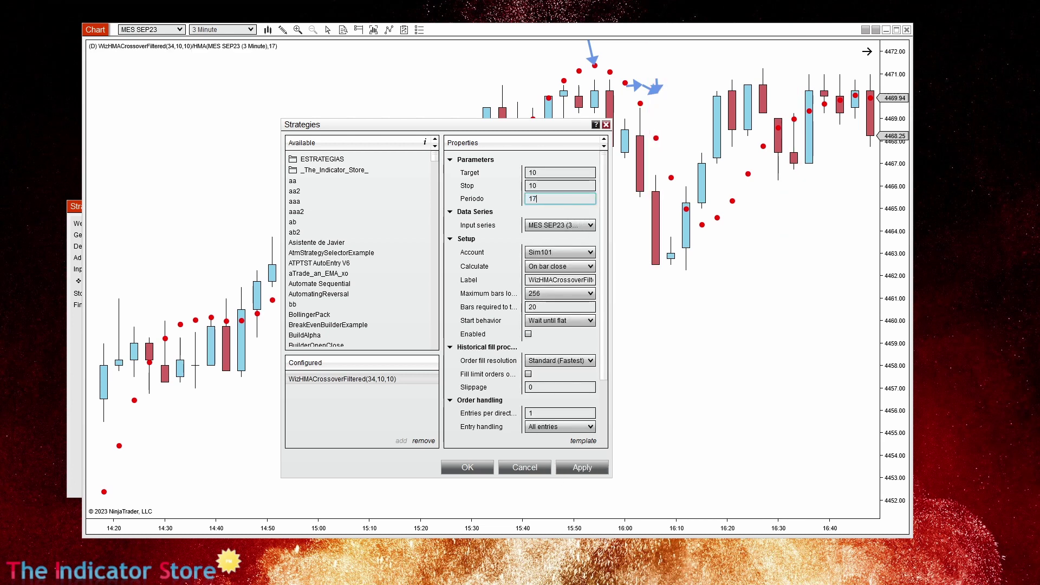
pyautogui.click(529, 334)
pyautogui.click(588, 465)
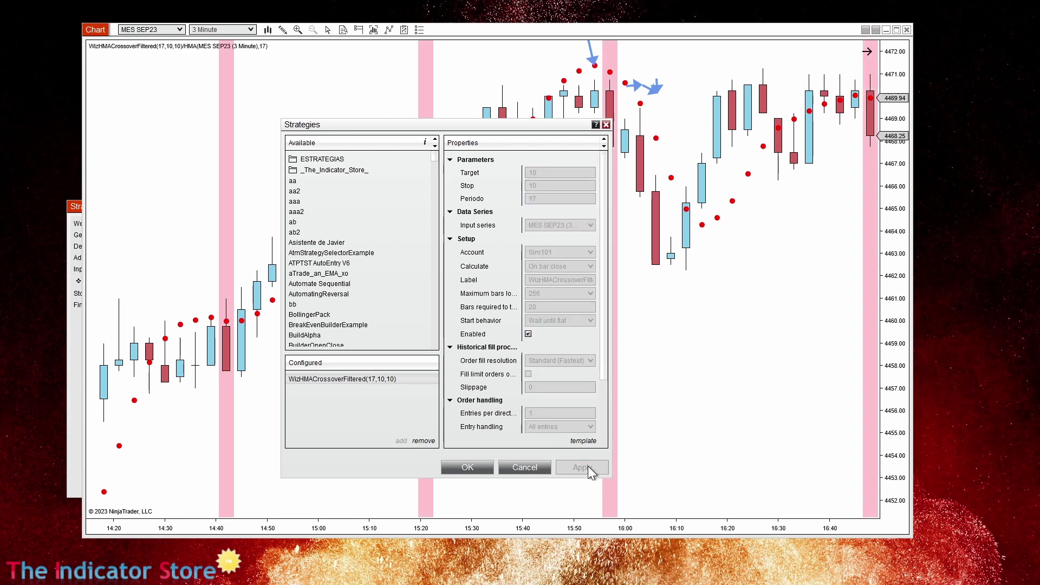
pyautogui.click(466, 466)
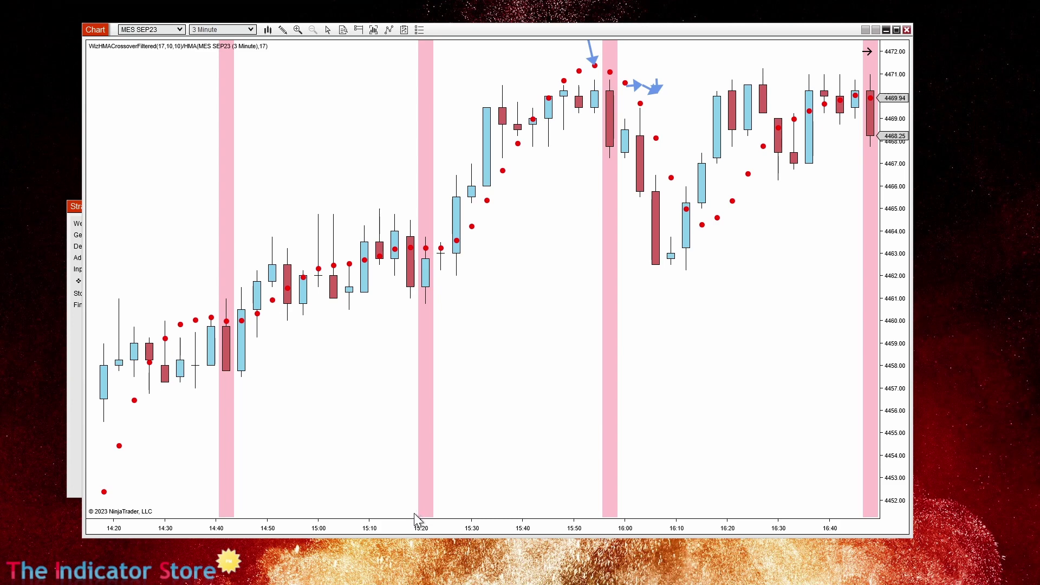
# Step: Move the blue arrow below the 14:10 trough so it points at the lowest HMA dot
pyautogui.moveTo(414, 513); pyautogui.dragTo(506, 531)
pyautogui.click(441, 492)
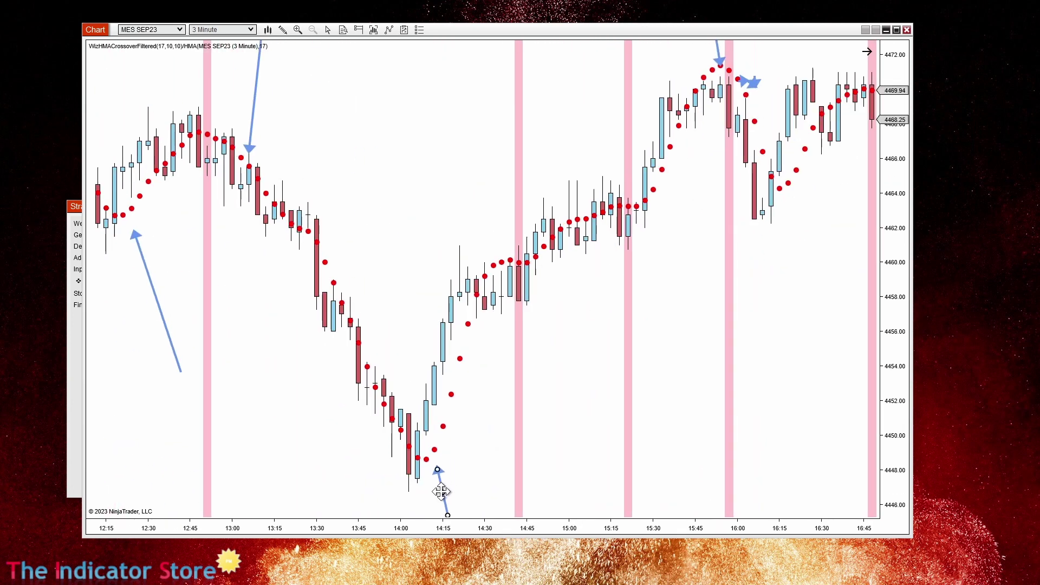
pyautogui.moveTo(441, 491)
pyautogui.mouseDown()
pyautogui.moveTo(424, 491)
pyautogui.moveTo(432, 493)
pyautogui.mouseUp()
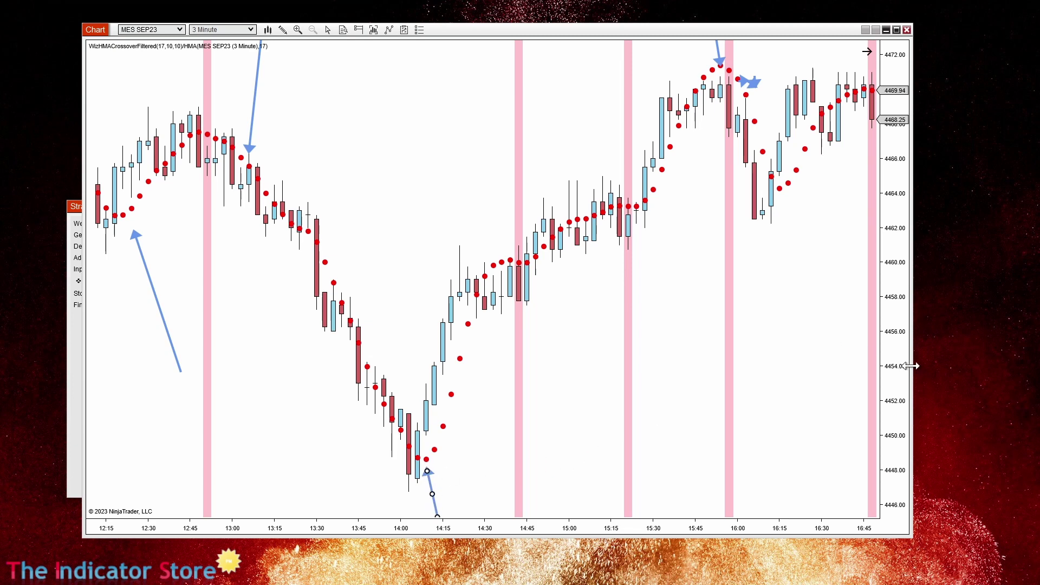
# Step: Narrow the chart window and bring the Strategy Builder window in front of it
pyautogui.moveTo(912, 366); pyautogui.dragTo(570, 367)
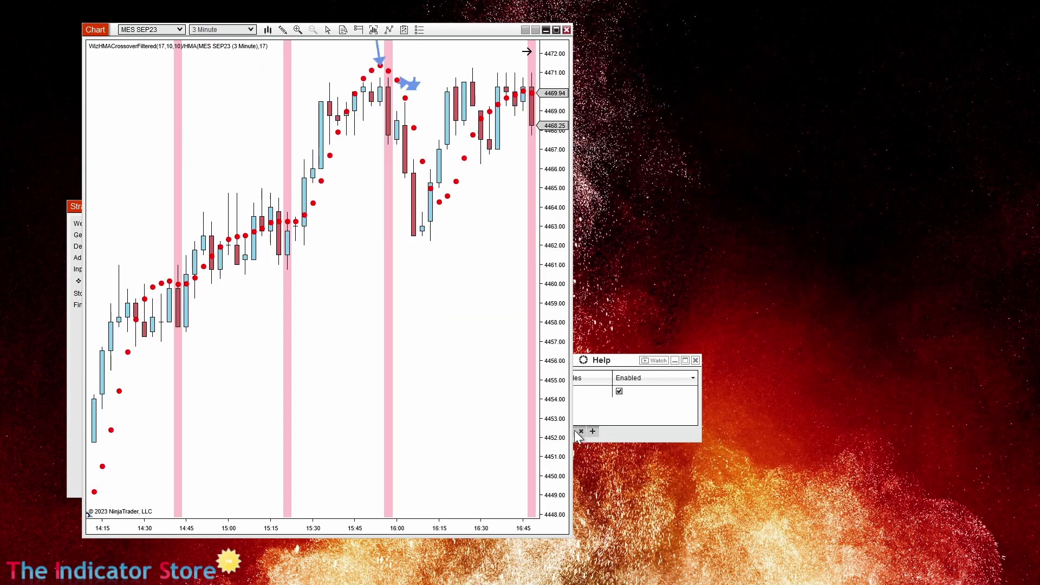
pyautogui.moveTo(571, 434); pyautogui.dragTo(777, 436)
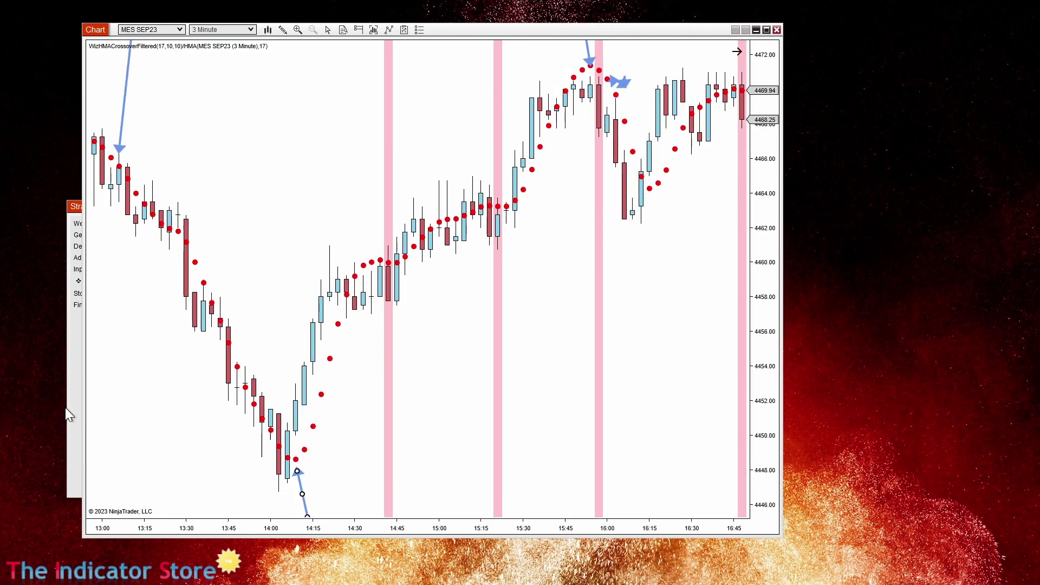
pyautogui.click(68, 407)
pyautogui.moveTo(109, 205); pyautogui.dragTo(440, 179)
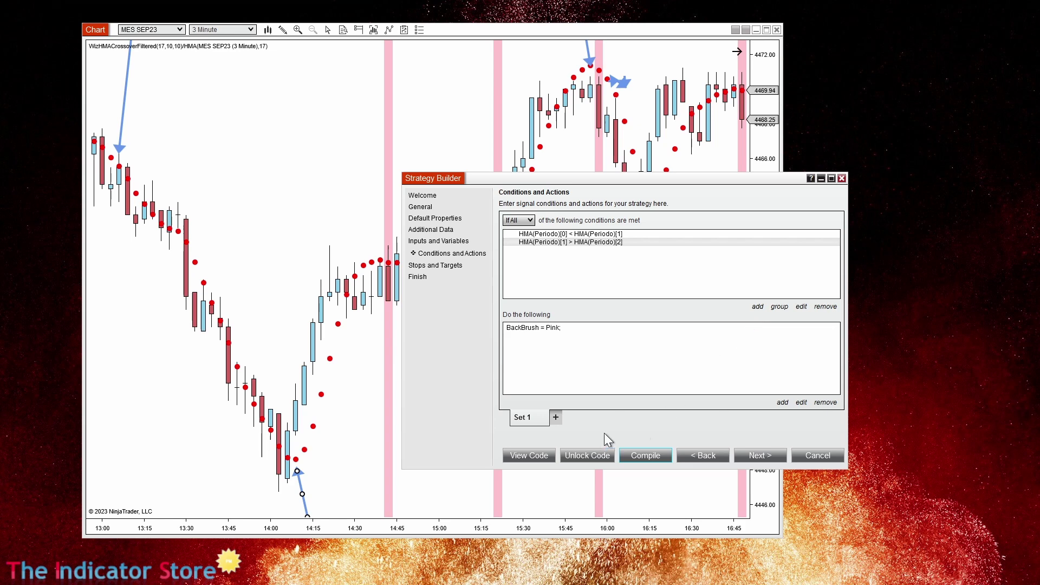
# Step: Duplicate Set 1 of the conditions and actions in a new tab, and move the Strategy Builder clear of the HMA dots
pyautogui.rightClick(535, 426)
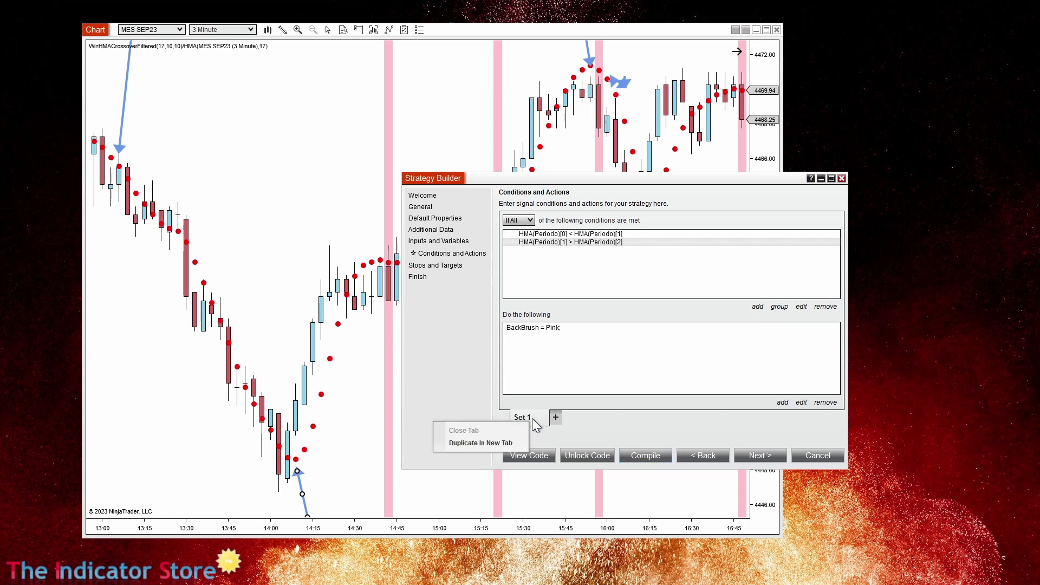
pyautogui.click(470, 444)
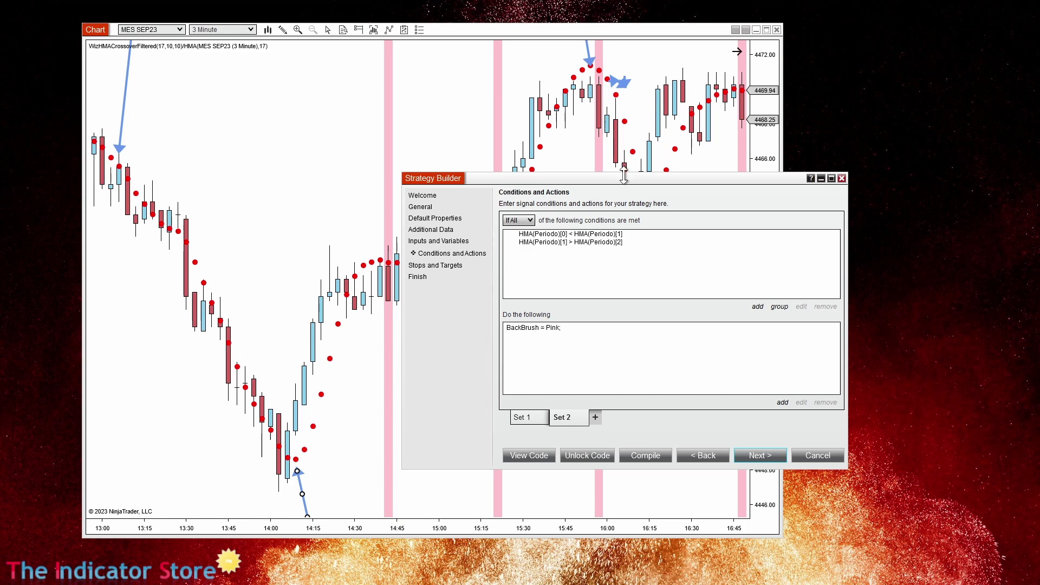
pyautogui.moveTo(624, 174); pyautogui.dragTo(759, 271)
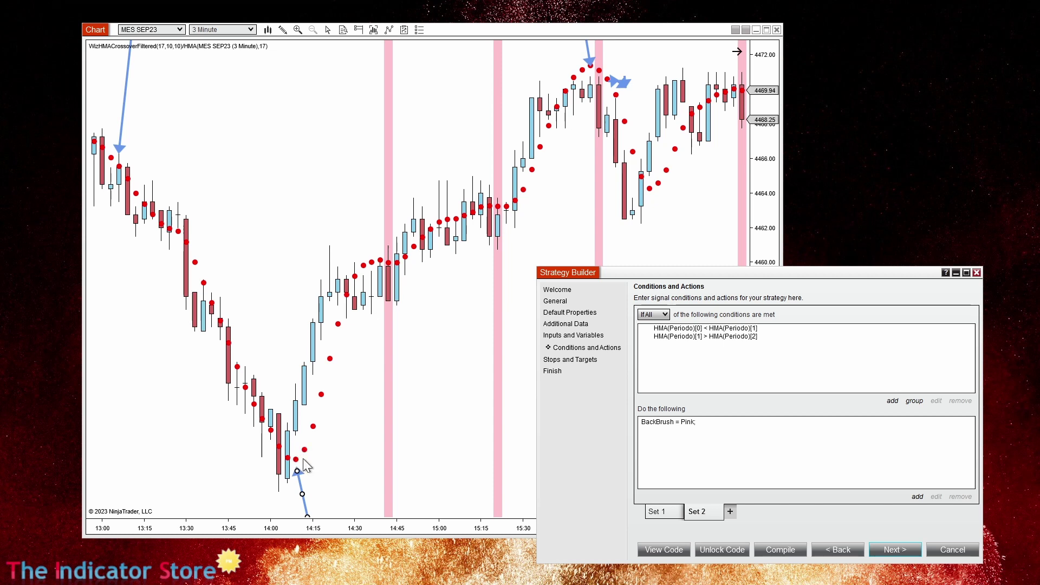
# Step: Change the first condition of Set 2 to Greater, so it reads HMA(Periodo)[0] > HMA(Periodo)[1]
pyautogui.click(695, 329)
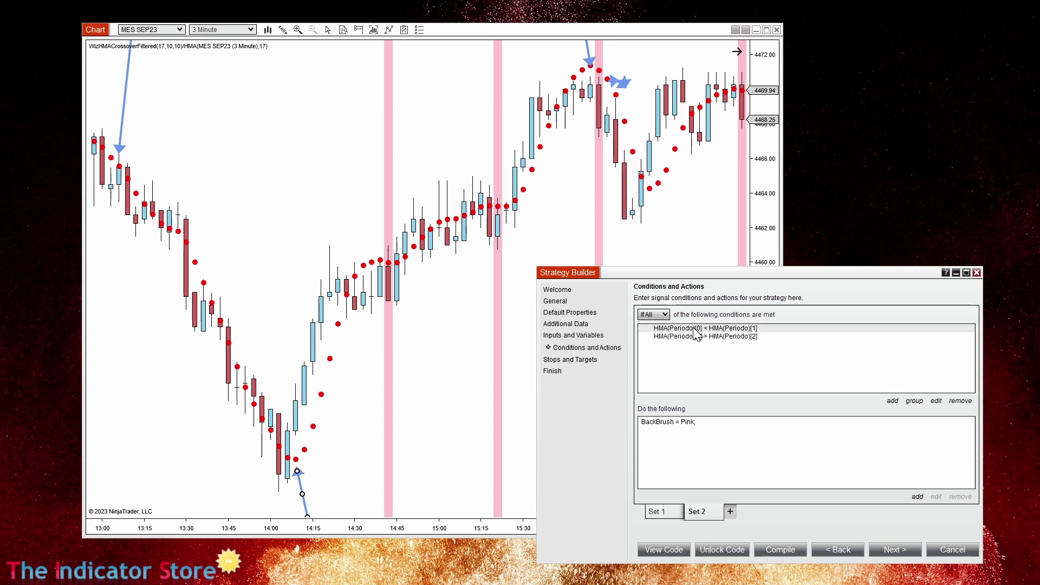
pyautogui.doubleClick(697, 333)
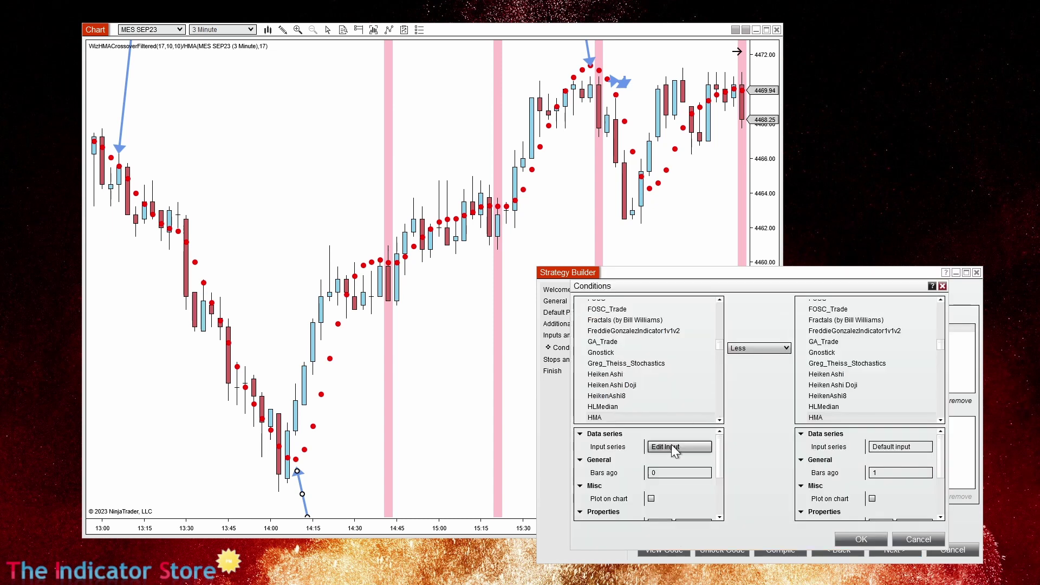
pyautogui.click(756, 350)
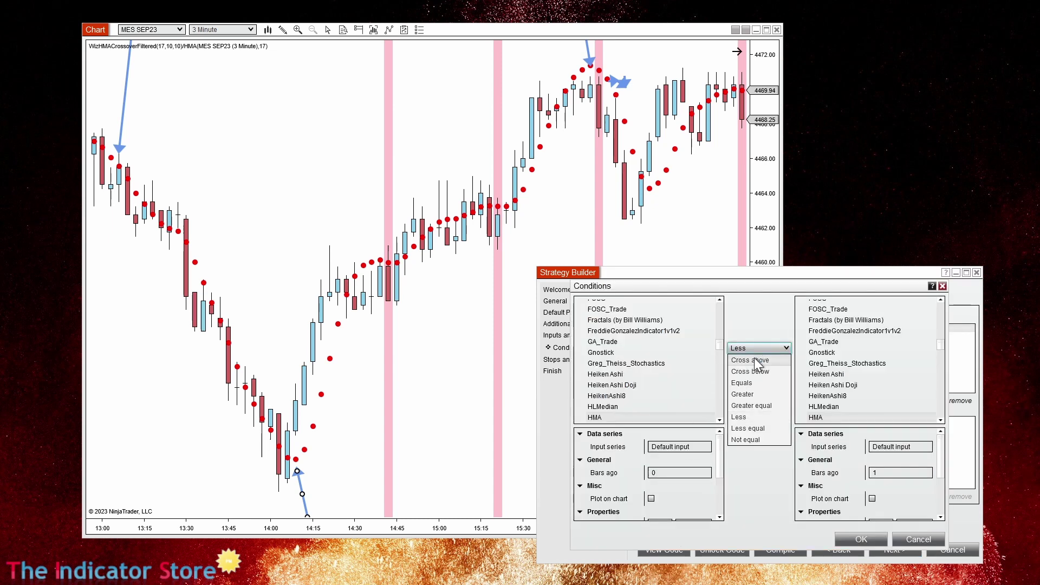
pyautogui.click(750, 369)
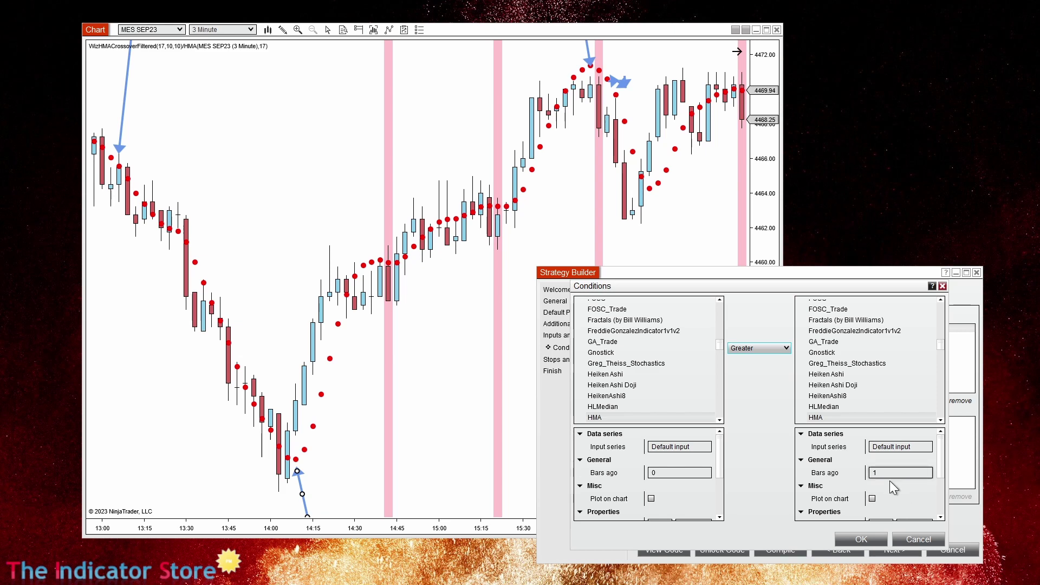
pyautogui.click(860, 539)
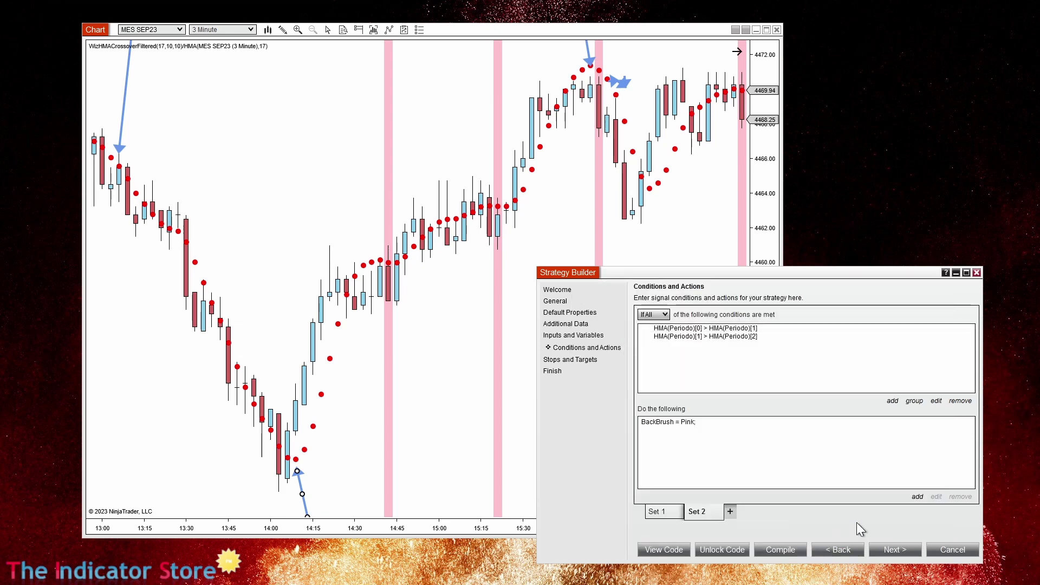
# Step: Change the second condition of Set 2 to Less, so it reads HMA(Periodo)[1] < HMA(Periodo)[2]
pyautogui.doubleClick(670, 337)
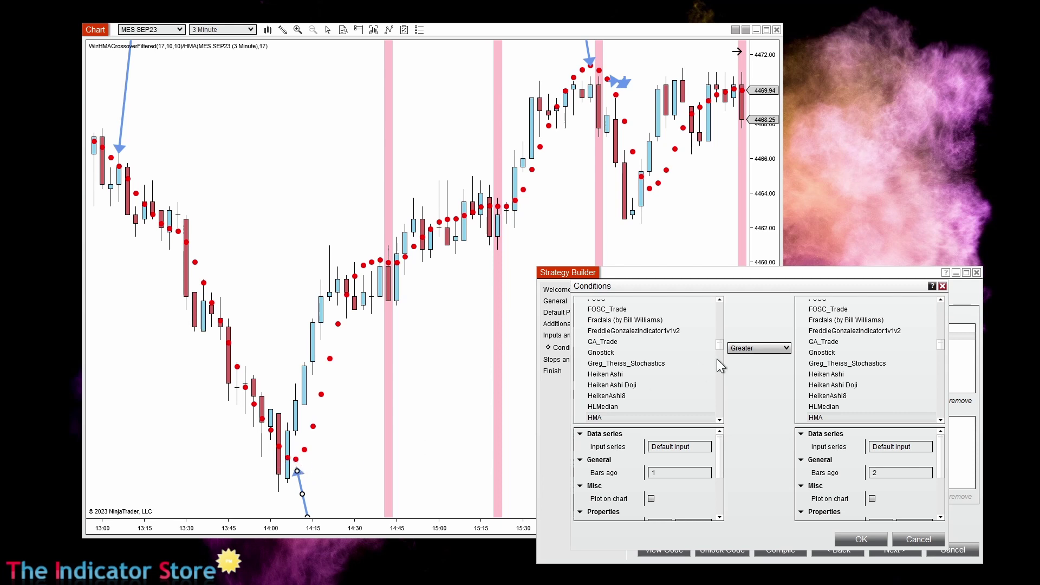
pyautogui.click(759, 347)
pyautogui.click(740, 417)
pyautogui.click(861, 539)
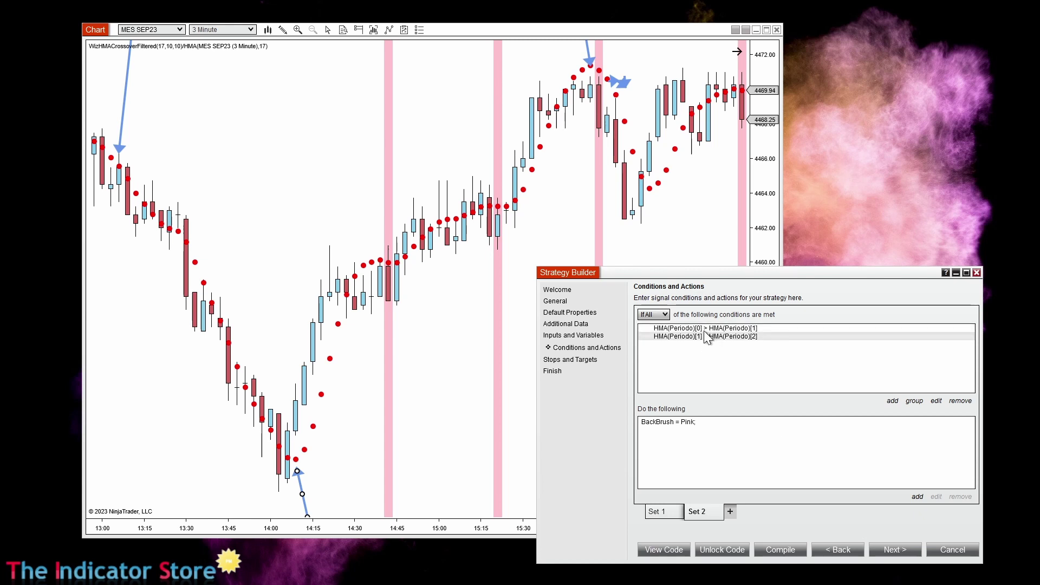
# Step: Set the back brush of Set 2's background color action to SkyBlue and compile the strategy
pyautogui.doubleClick(689, 425)
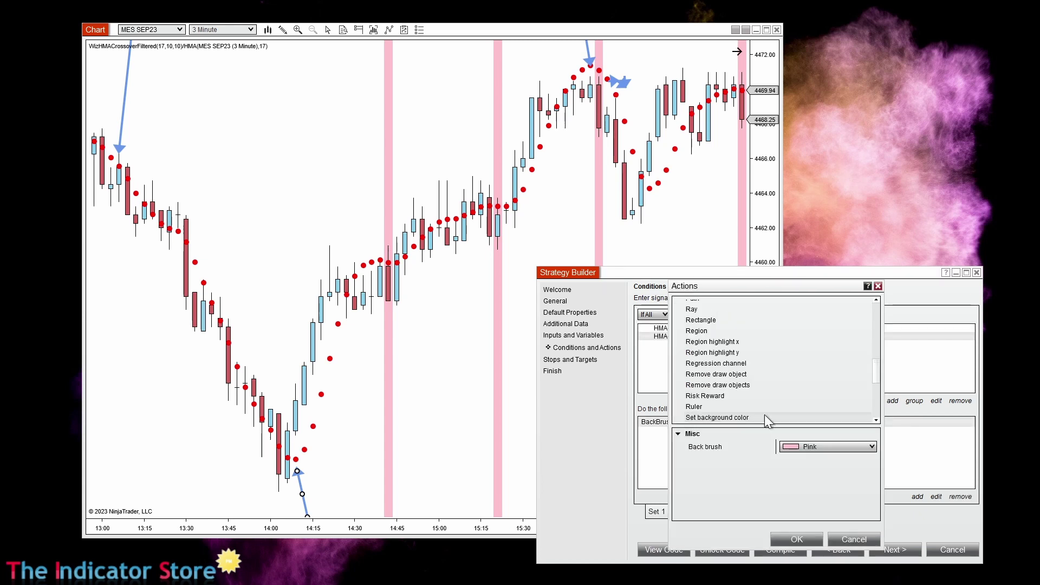
pyautogui.click(863, 449)
pyautogui.scroll(-1, 824, 54)
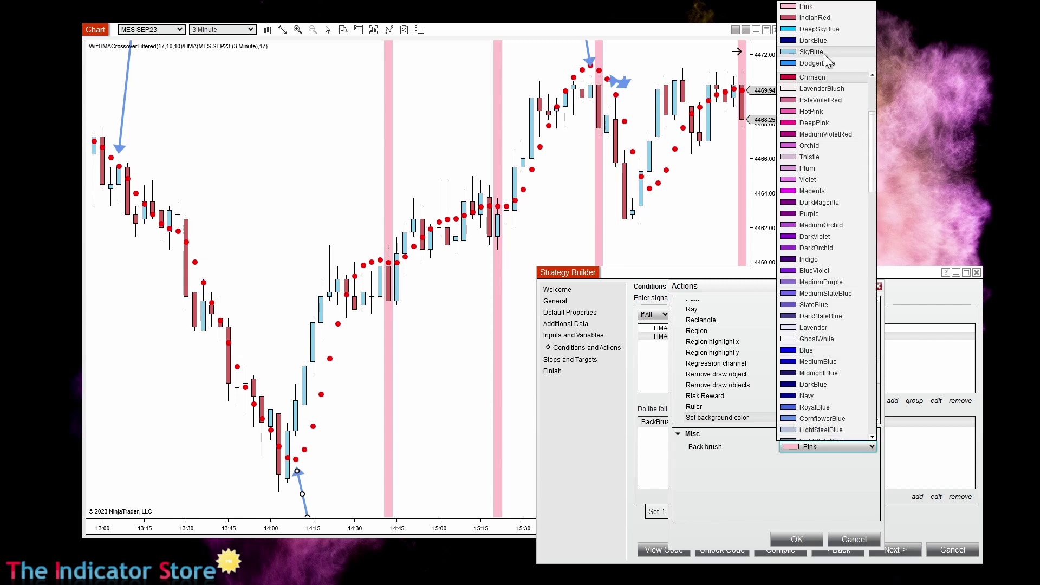
pyautogui.click(824, 52)
pyautogui.click(796, 539)
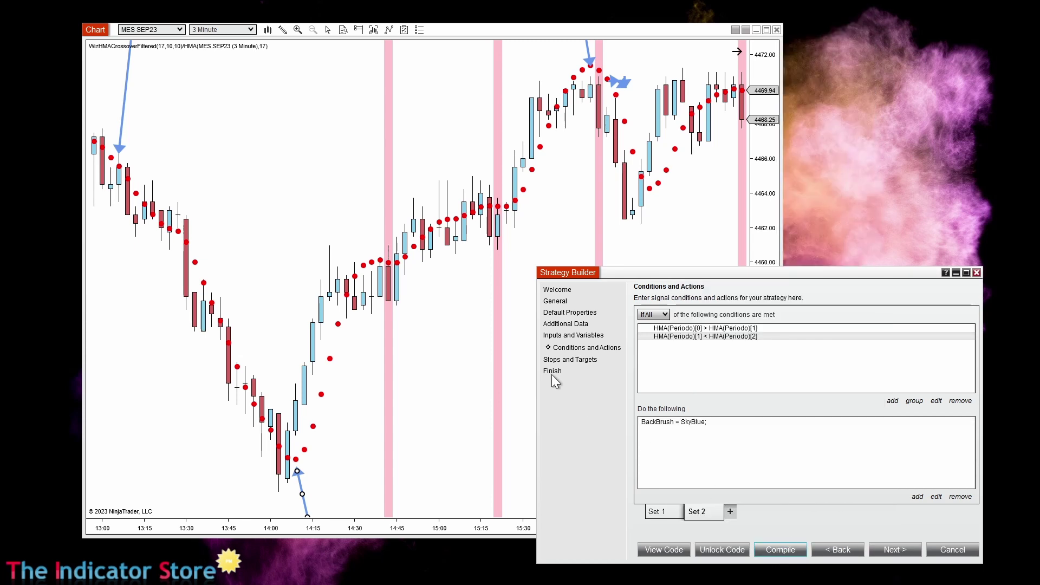
# Step: Shorten the chart window and place the NinjaTrader Control Center beneath it
pyautogui.moveTo(459, 537); pyautogui.dragTo(475, 423)
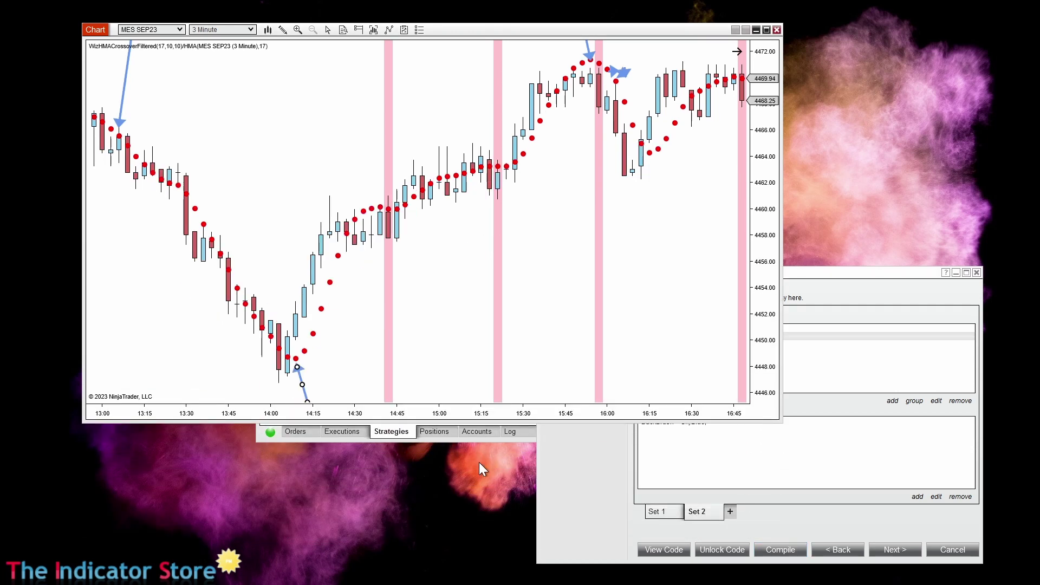
pyautogui.click(316, 444)
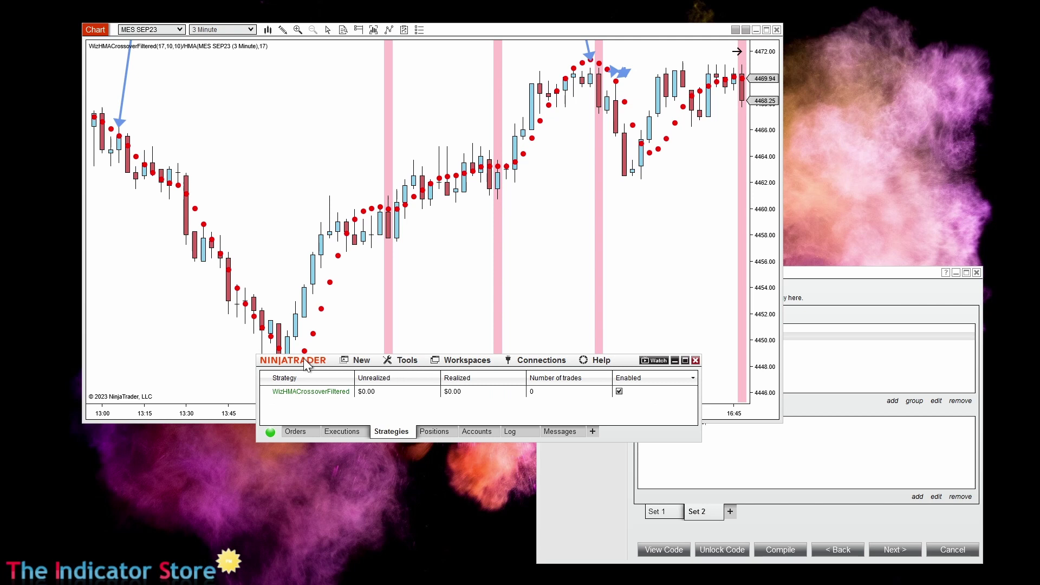
pyautogui.moveTo(306, 366); pyautogui.dragTo(150, 458)
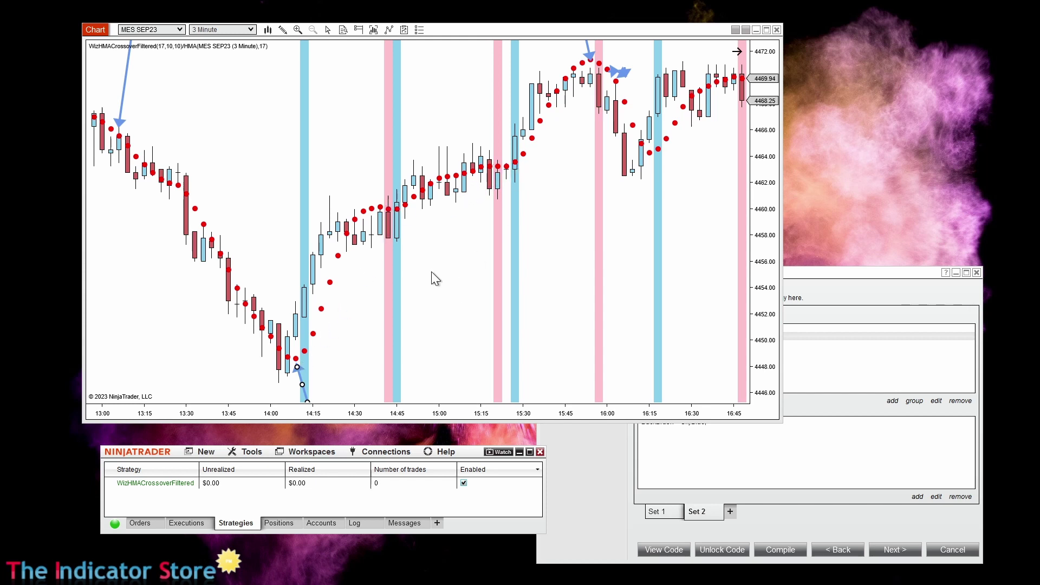
# Step: Examine the pink and sky-blue highlighted bars against the HMA turning points between 11:45 and 16:00, restoring automatic price scaling
pyautogui.moveTo(432, 277); pyautogui.dragTo(522, 367)
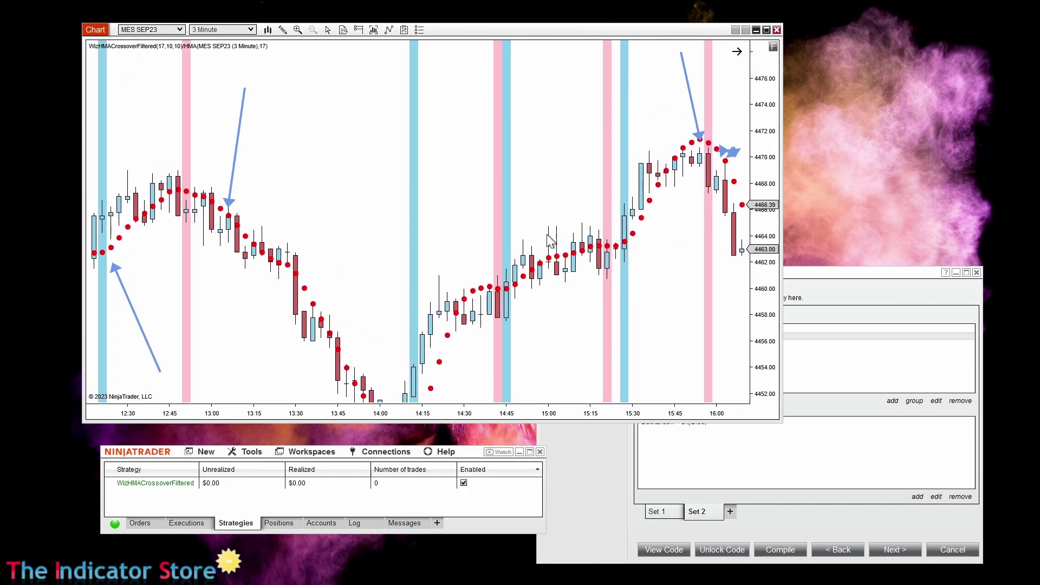
pyautogui.moveTo(556, 415); pyautogui.dragTo(424, 358)
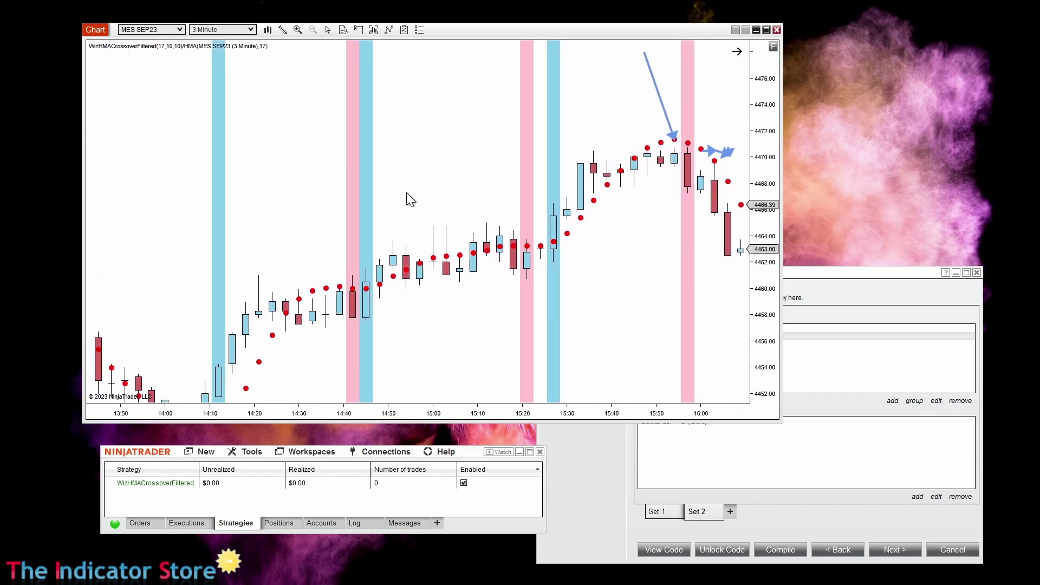
pyautogui.moveTo(408, 193); pyautogui.dragTo(575, 144)
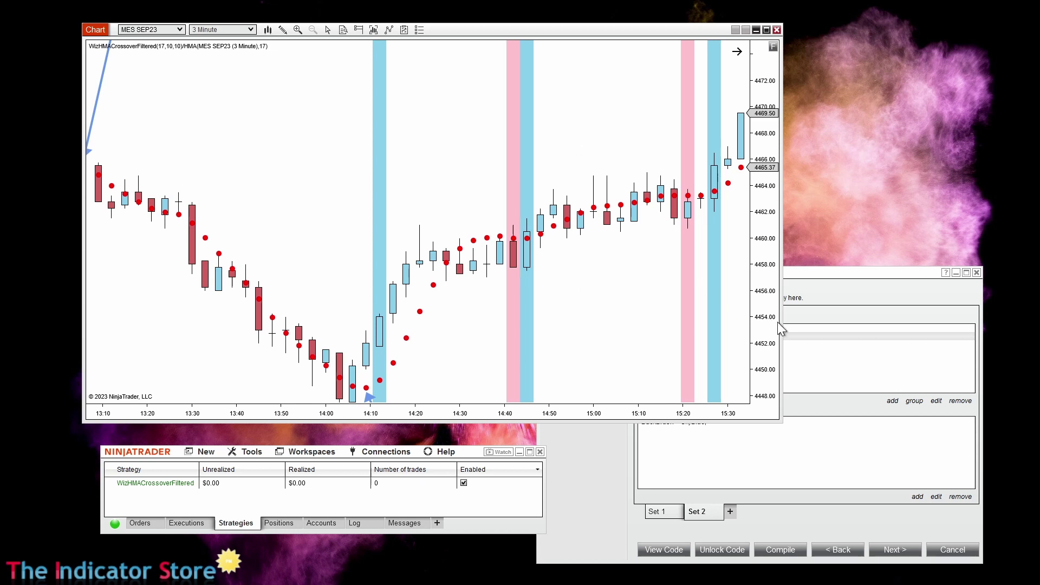
pyautogui.moveTo(778, 322); pyautogui.dragTo(765, 182)
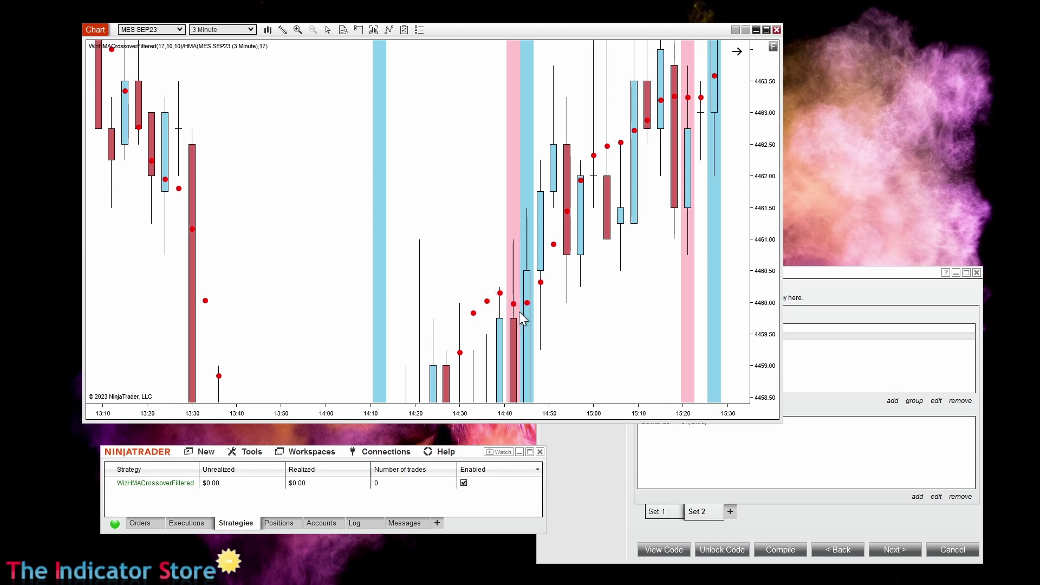
pyautogui.click(773, 47)
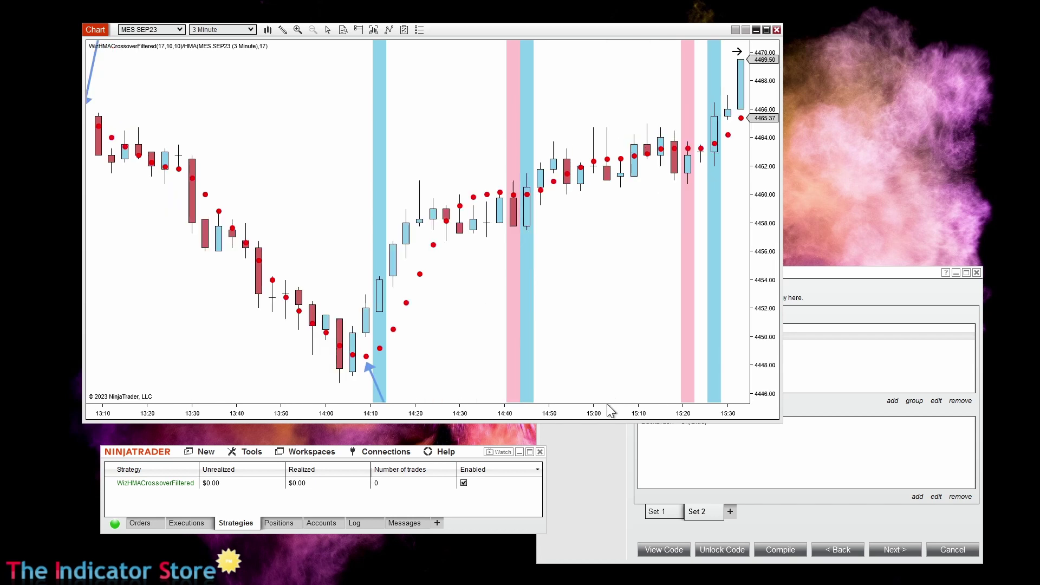
pyautogui.moveTo(608, 406); pyautogui.dragTo(667, 415)
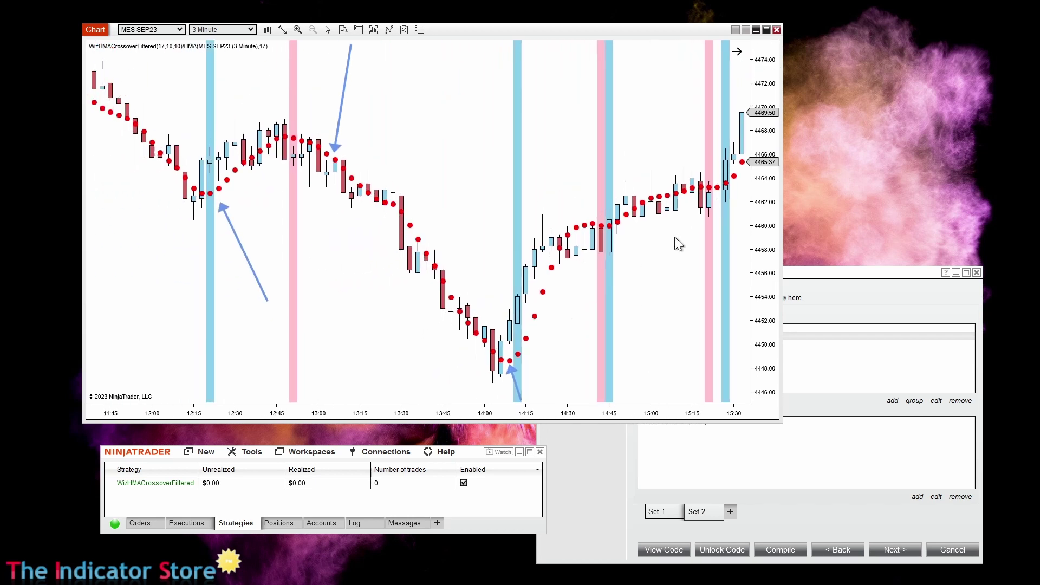
# Step: Switch to the browser showing the YouTube video about the HMA crossover setup and measuring a line's slope
pyautogui.hotkey('alt', 'Tab')
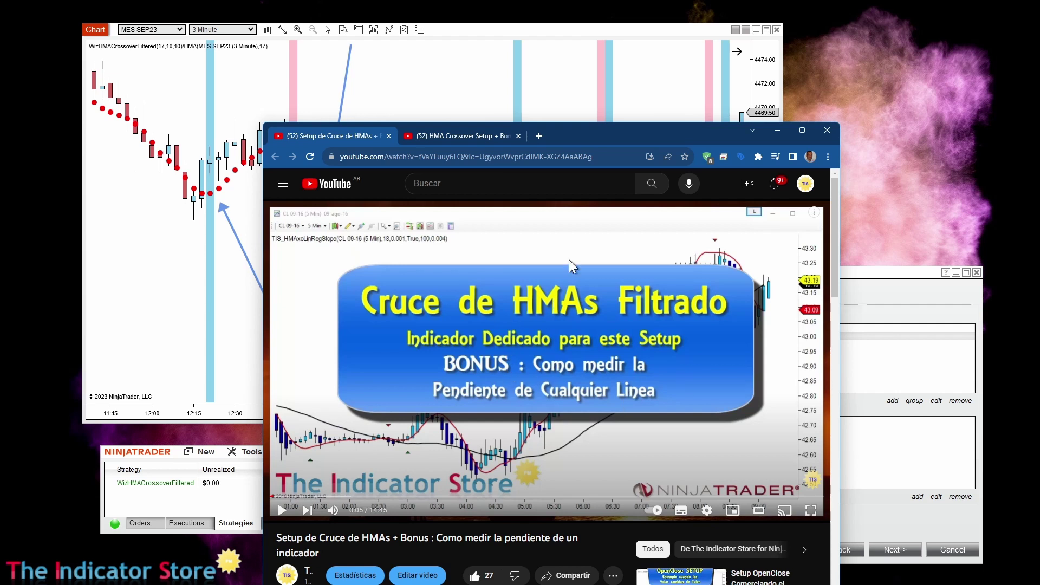
# Step: Show the English version of the HMA crossover video and move the browser window off the chart
pyautogui.click(449, 136)
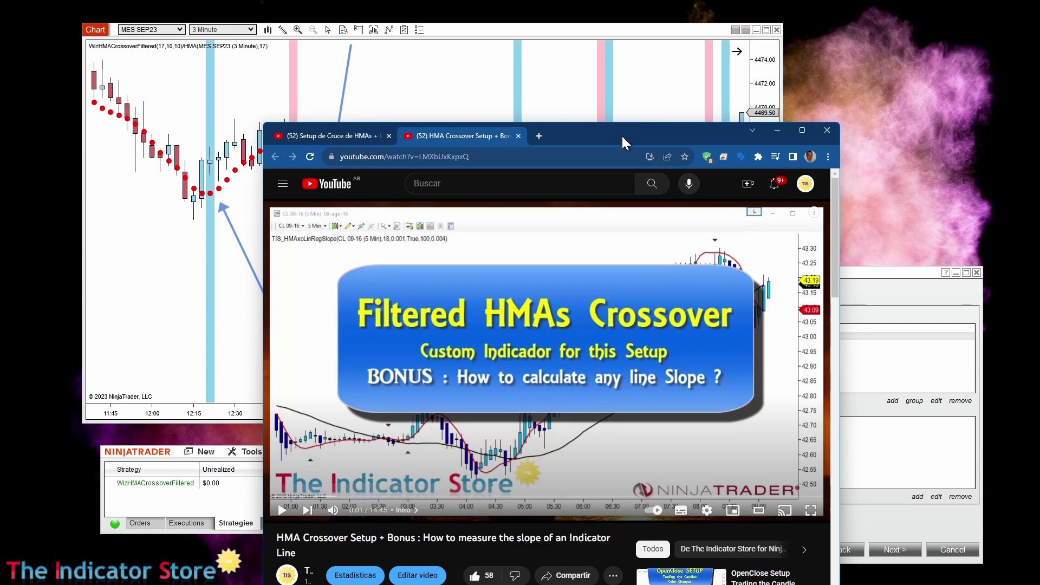
pyautogui.moveTo(622, 138); pyautogui.dragTo(1039, 143)
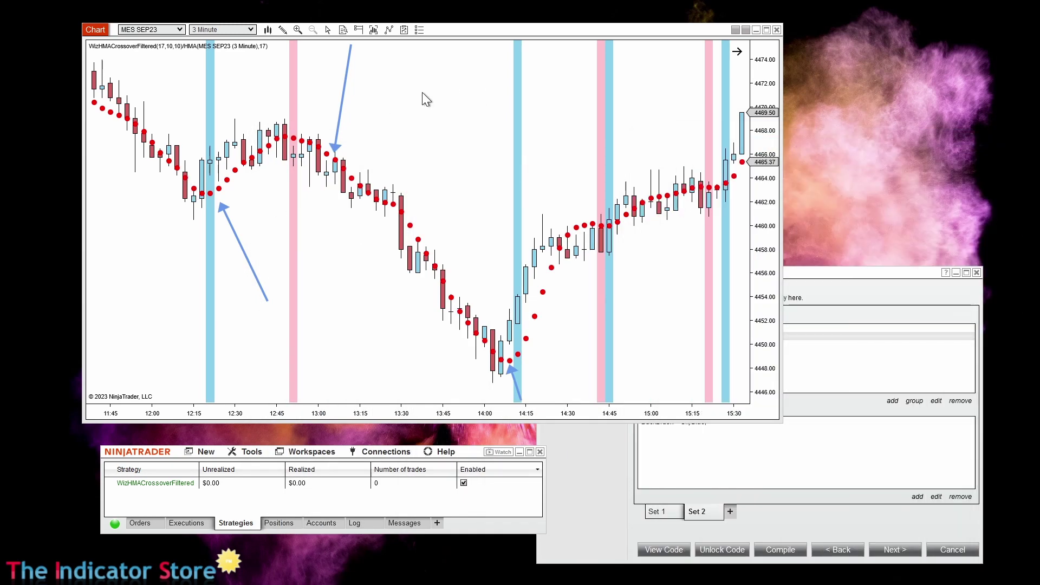
# Step: Add the Lin. reg. indicator with a period of 83 to the MES SEP23 chart
pyautogui.rightClick(251, 94)
pyautogui.click(323, 158)
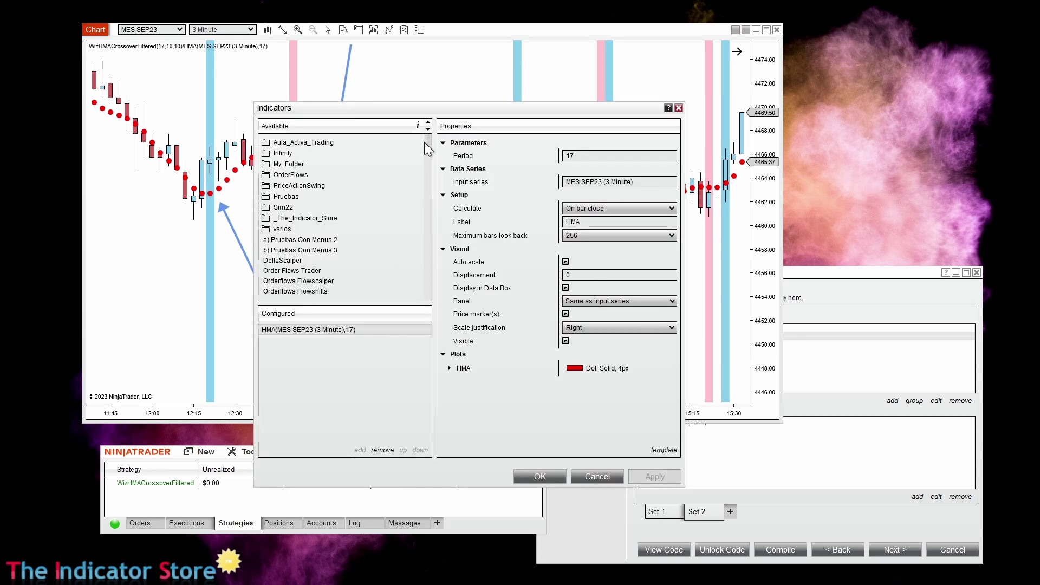
pyautogui.moveTo(431, 143); pyautogui.dragTo(421, 232)
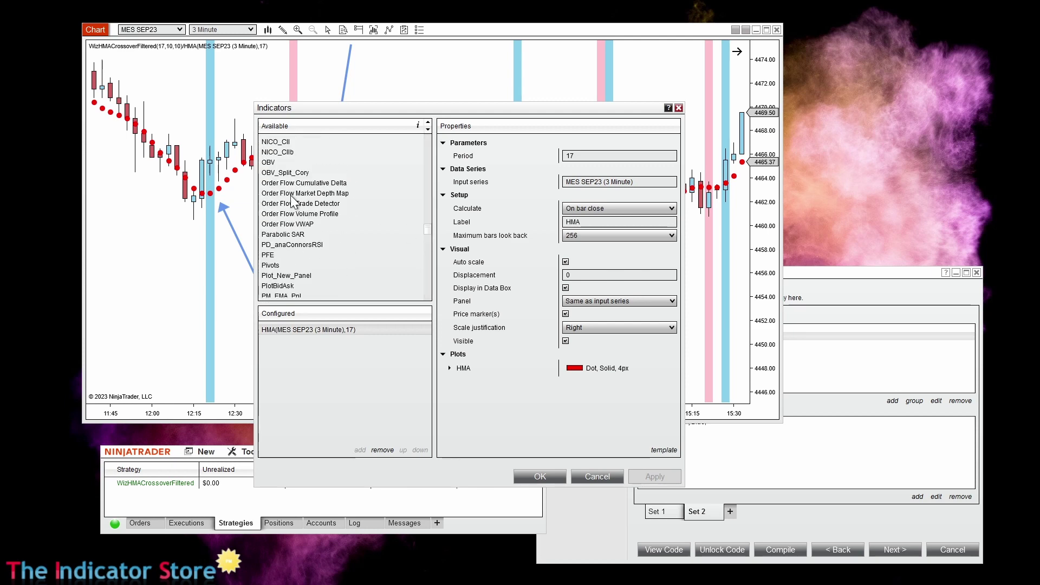
pyautogui.scroll(6, 293, 198)
pyautogui.scroll(8, 293, 200)
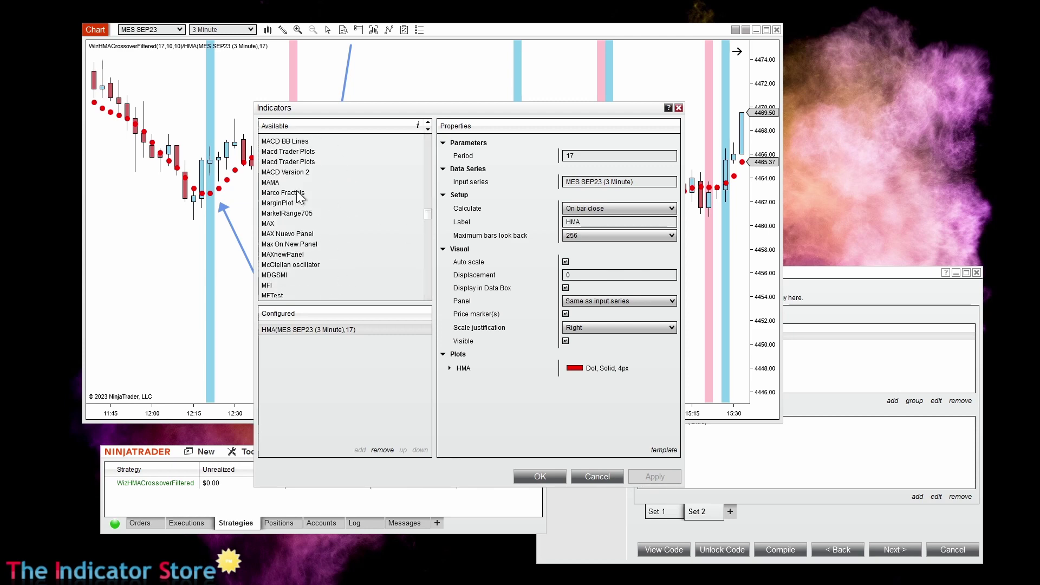
pyautogui.scroll(2, 300, 171)
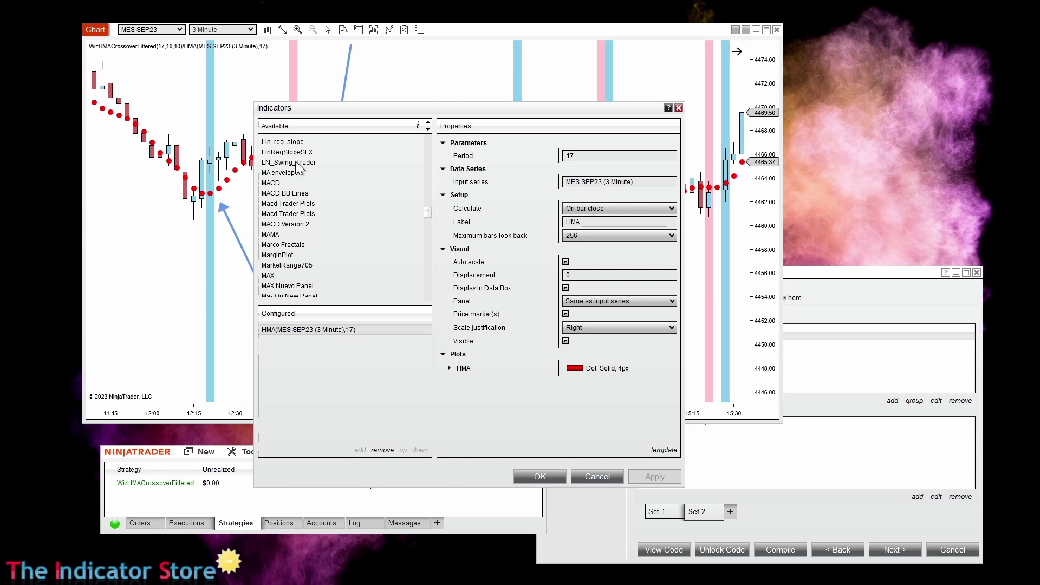
pyautogui.scroll(2, 292, 172)
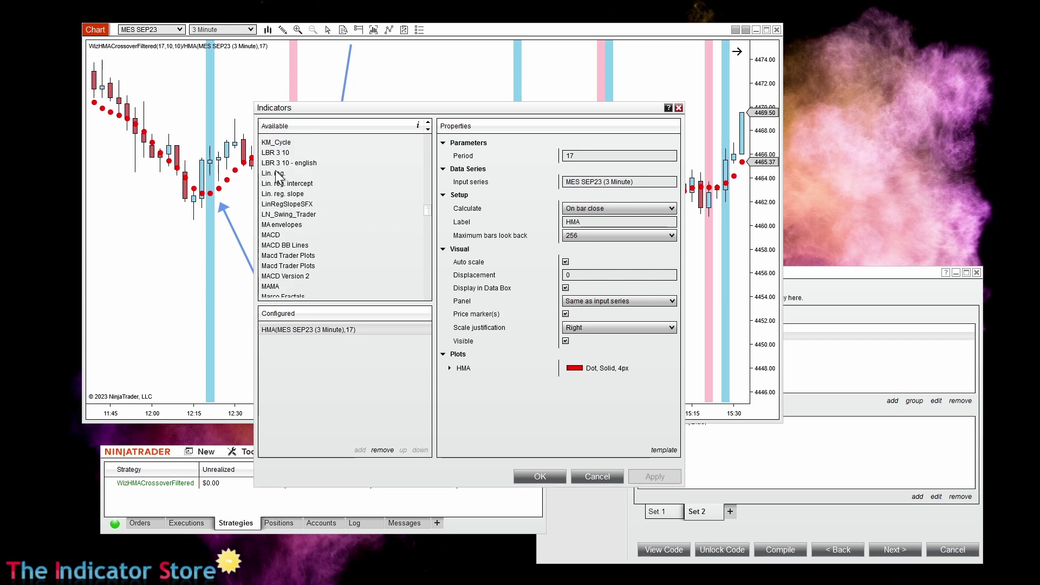
pyautogui.doubleClick(277, 173)
pyautogui.doubleClick(595, 156)
pyautogui.write('83')
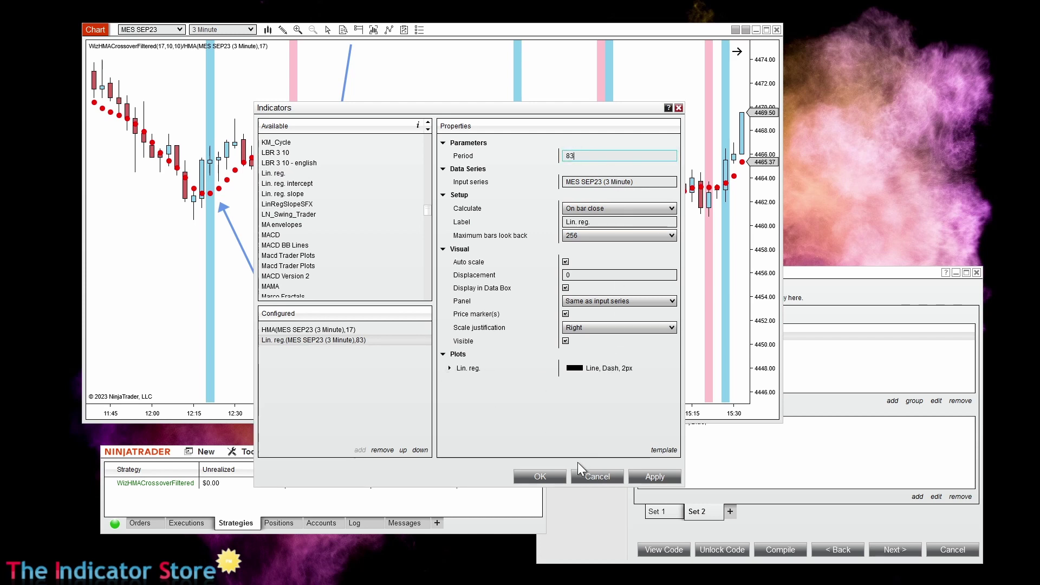
pyautogui.click(556, 476)
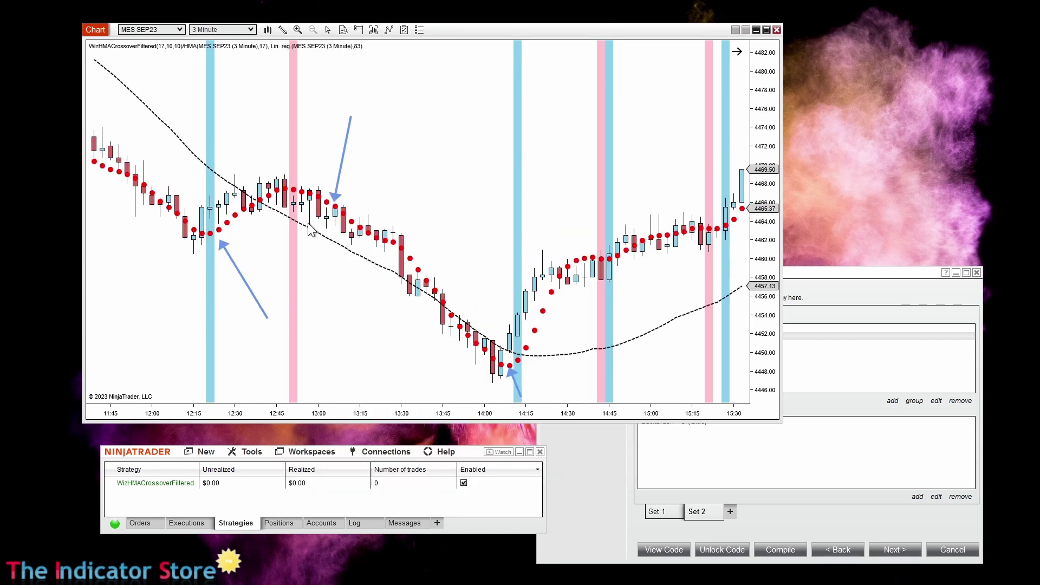
# Step: Move the three arrows to the sky-blue bar near 12:20, the pink bar near 12:50 and the regression line near 14:45
pyautogui.click(140, 97)
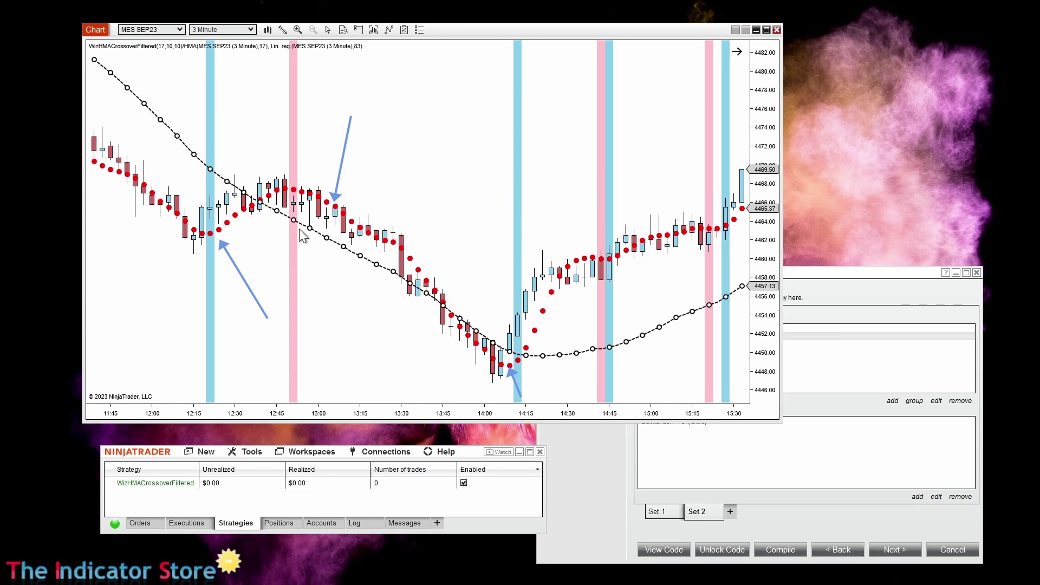
pyautogui.moveTo(338, 172); pyautogui.dragTo(300, 152)
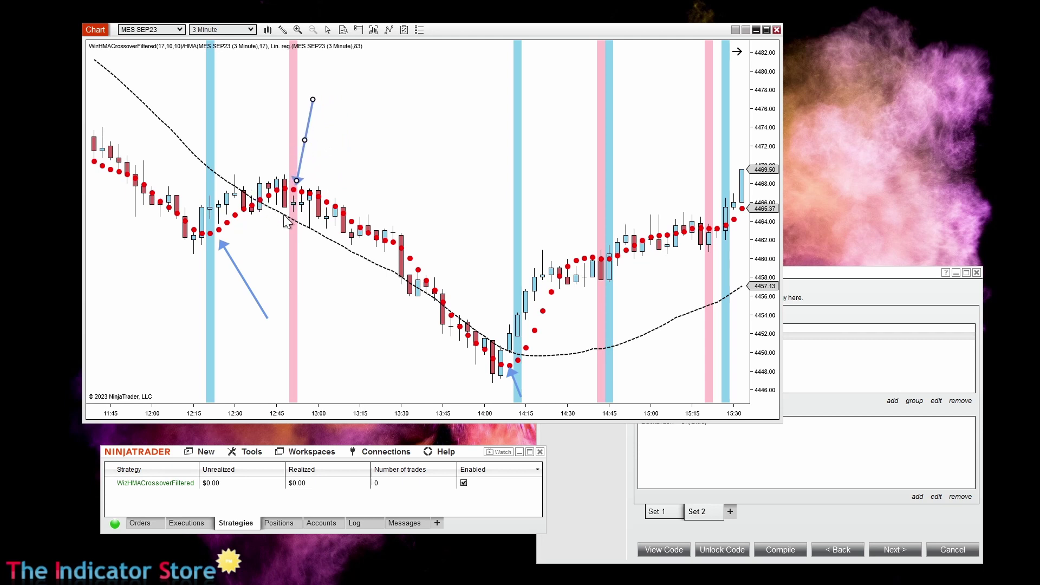
pyautogui.moveTo(255, 287); pyautogui.dragTo(243, 285)
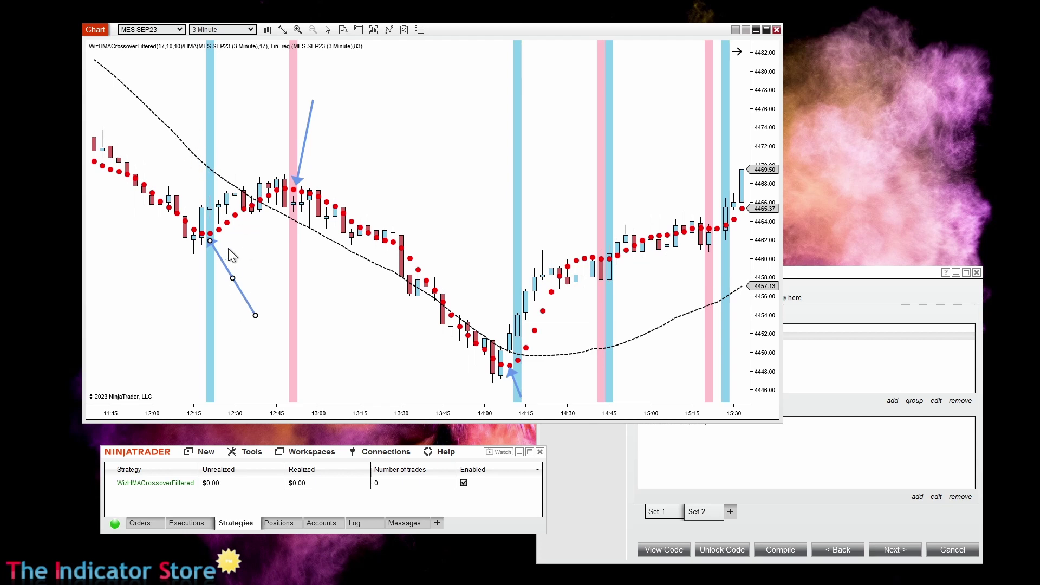
pyautogui.moveTo(230, 272); pyautogui.dragTo(226, 266)
pyautogui.moveTo(516, 385)
pyautogui.mouseDown()
pyautogui.moveTo(619, 372)
pyautogui.moveTo(617, 363)
pyautogui.mouseUp()
pyautogui.click(725, 299)
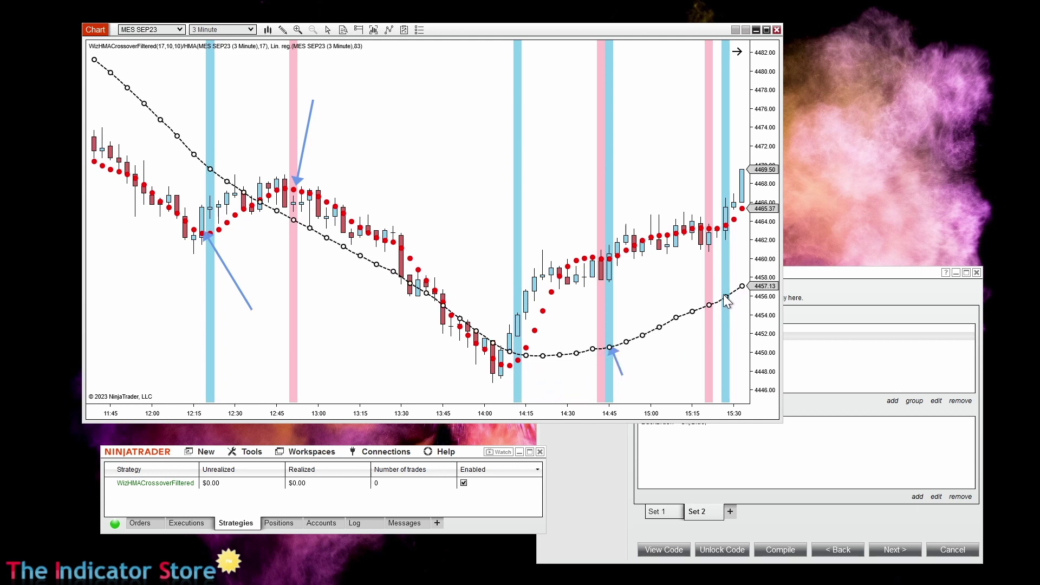
pyautogui.click(650, 303)
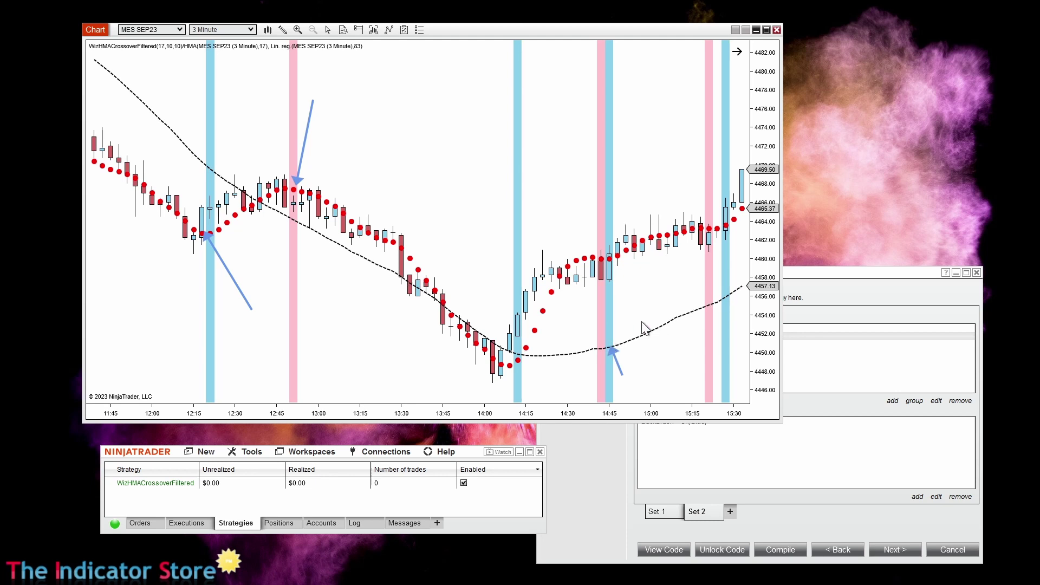
pyautogui.click(669, 324)
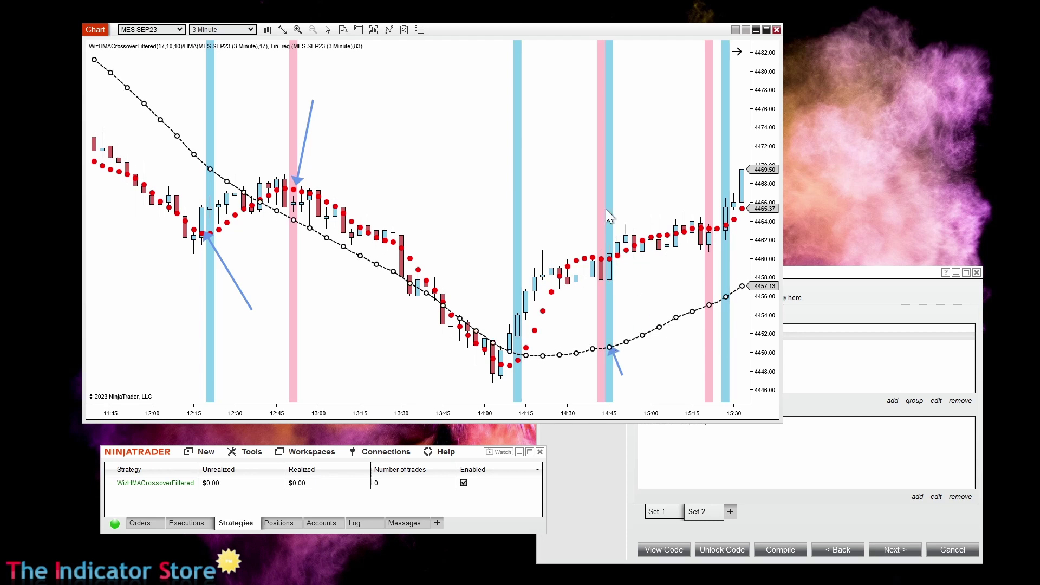
# Step: Configure a second HMA indicator on the chart with a period of 150
pyautogui.rightClick(408, 145)
pyautogui.click(313, 211)
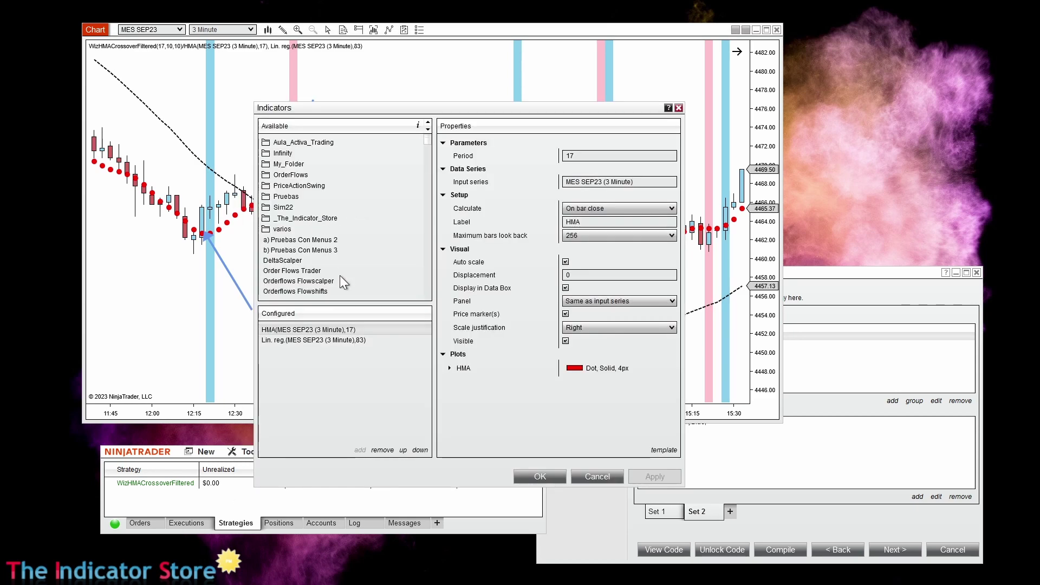
pyautogui.moveTo(430, 140); pyautogui.dragTo(430, 211)
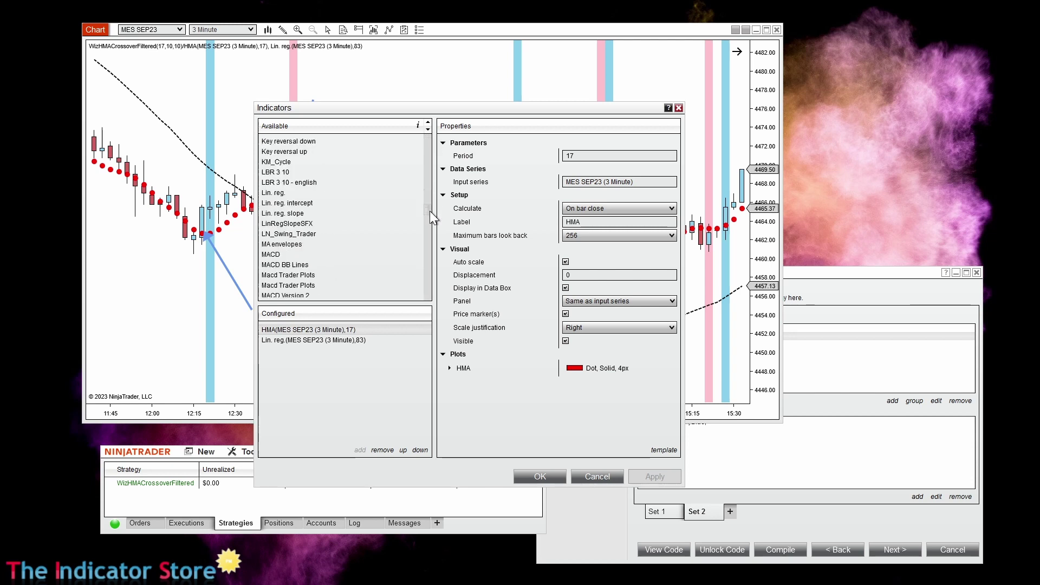
pyautogui.scroll(12, 296, 193)
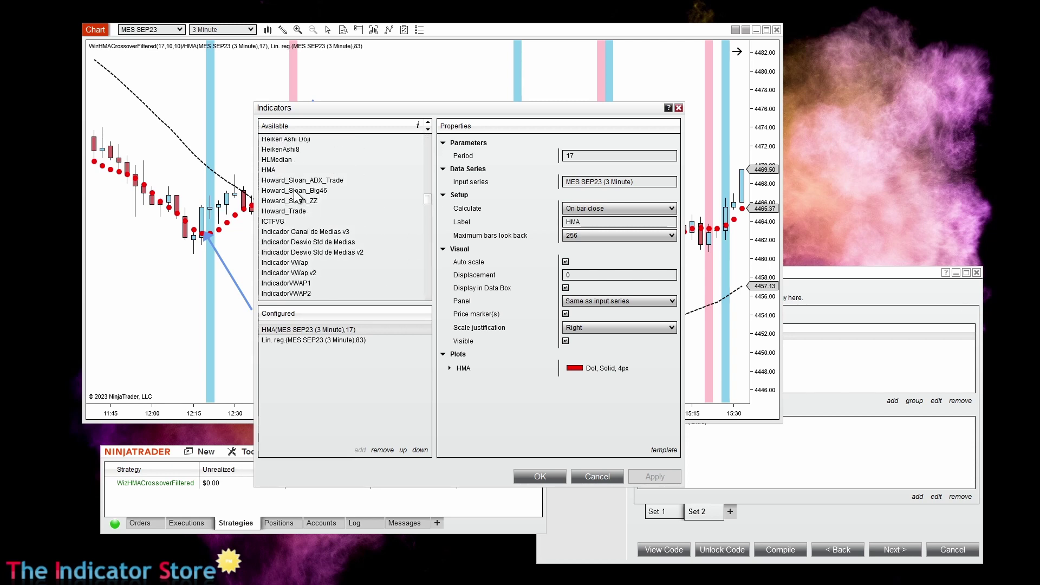
pyautogui.doubleClick(269, 170)
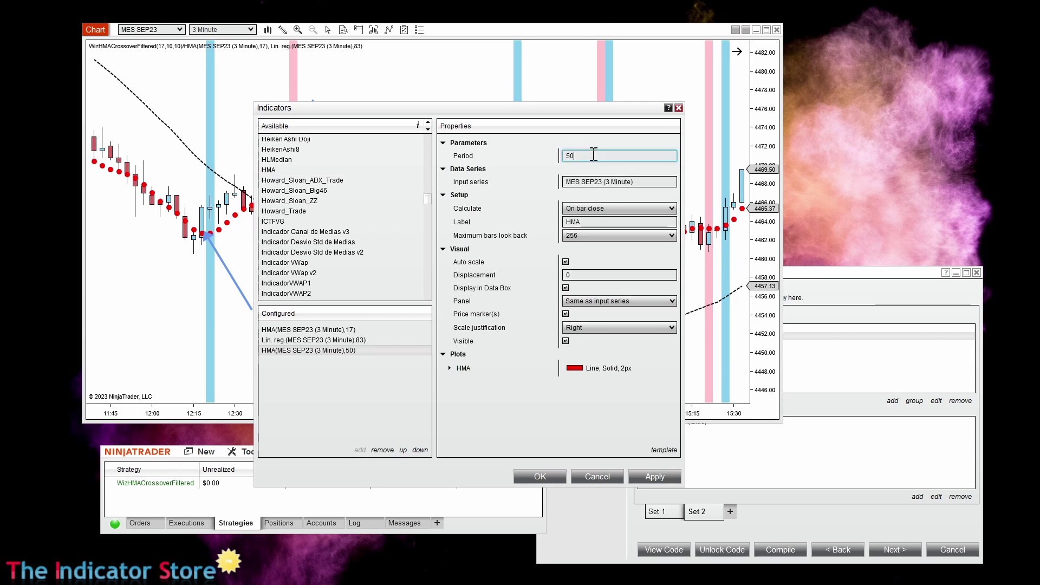
pyautogui.moveTo(593, 155); pyautogui.dragTo(466, 151)
pyautogui.press('Home')
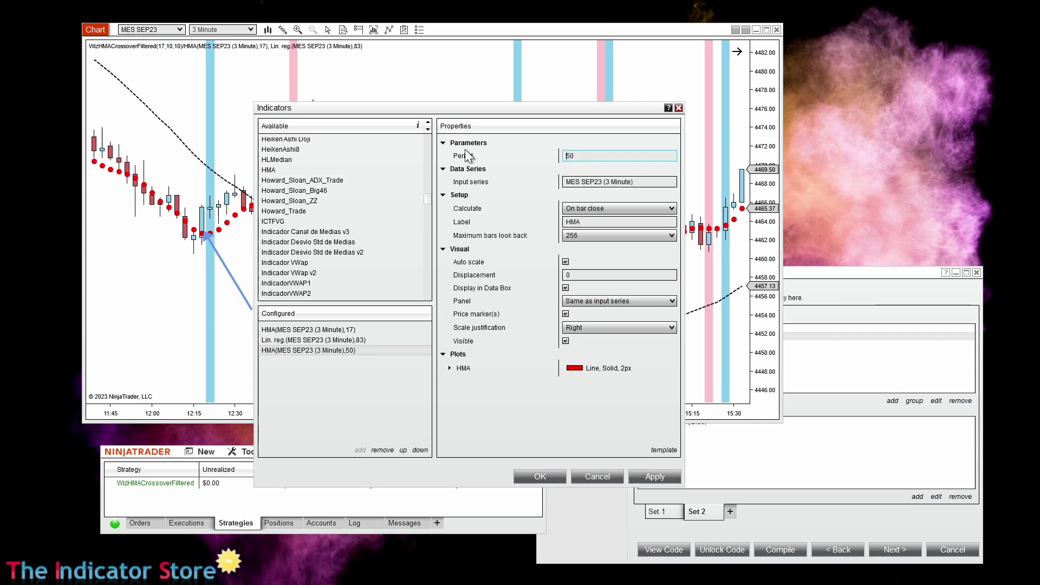
pyautogui.write('1')
# Step: Set the second HMA's plot color to DarkBlue and apply the indicator to the chart
pyautogui.click(449, 368)
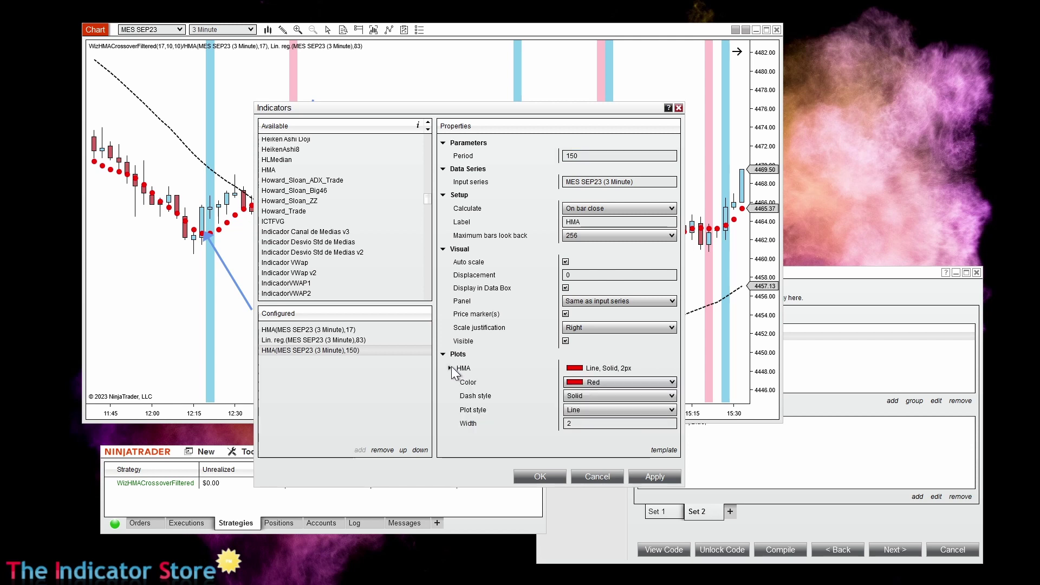
pyautogui.click(623, 382)
pyautogui.click(604, 52)
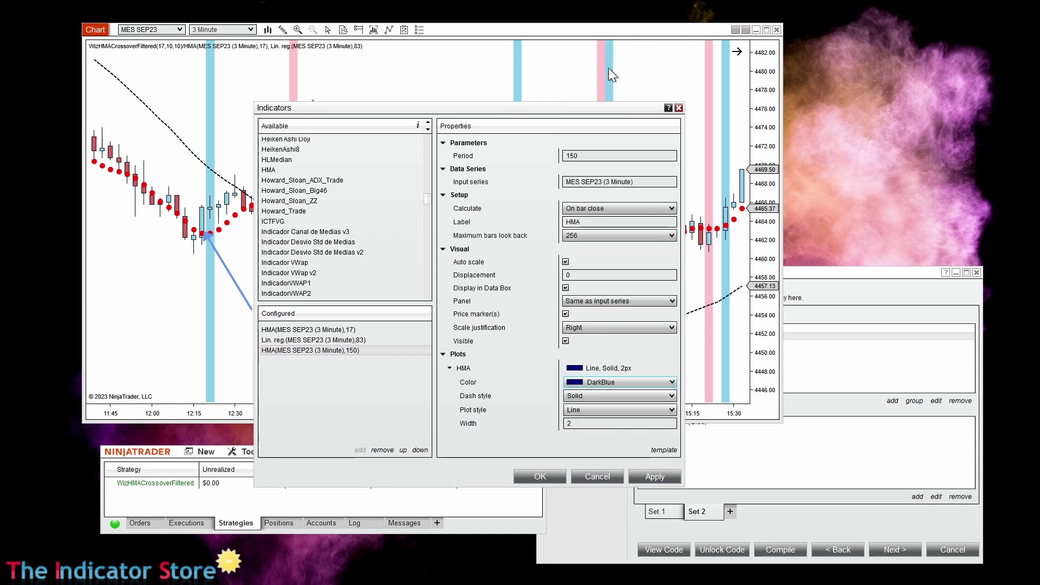
pyautogui.click(554, 477)
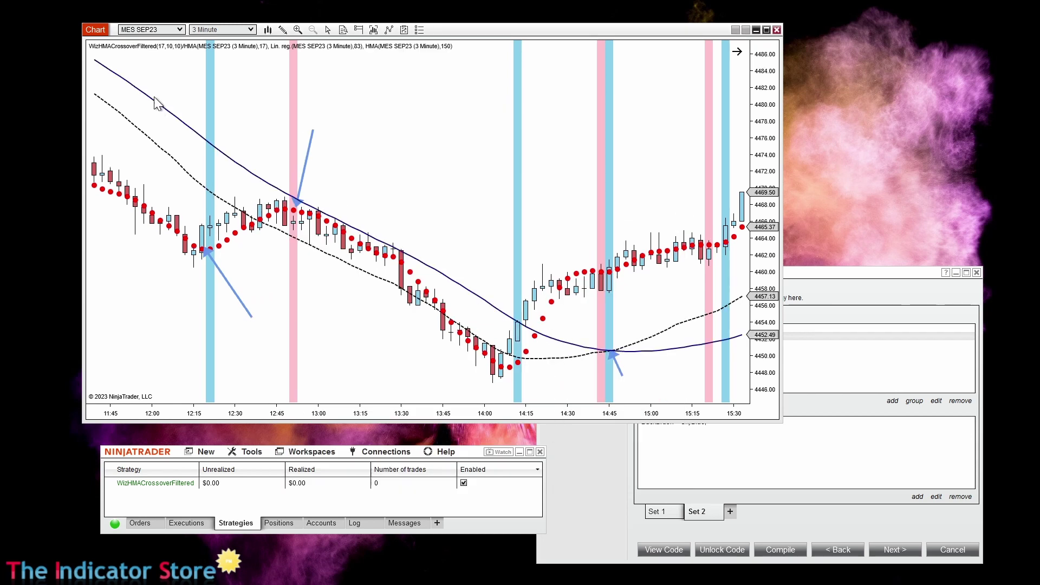
# Step: Set the period of the dark-blue HMA to 100
pyautogui.click(180, 122)
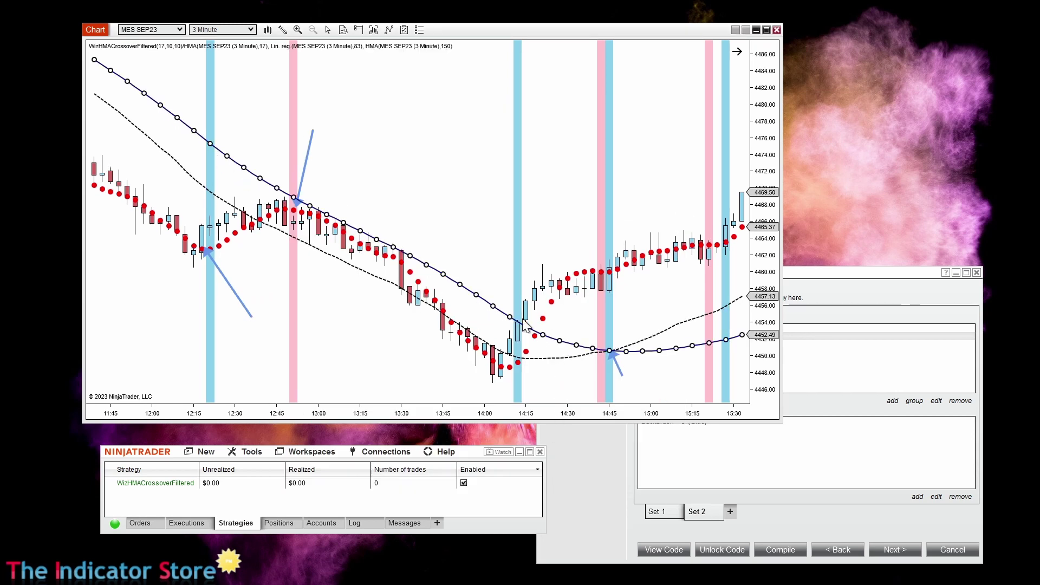
pyautogui.click(529, 358)
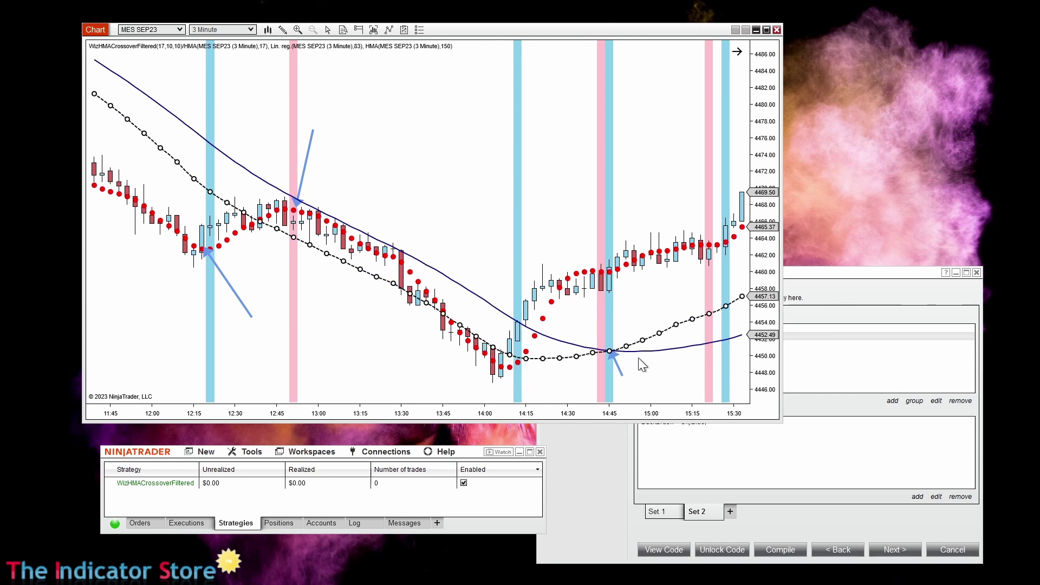
pyautogui.click(652, 352)
pyautogui.doubleClick(652, 351)
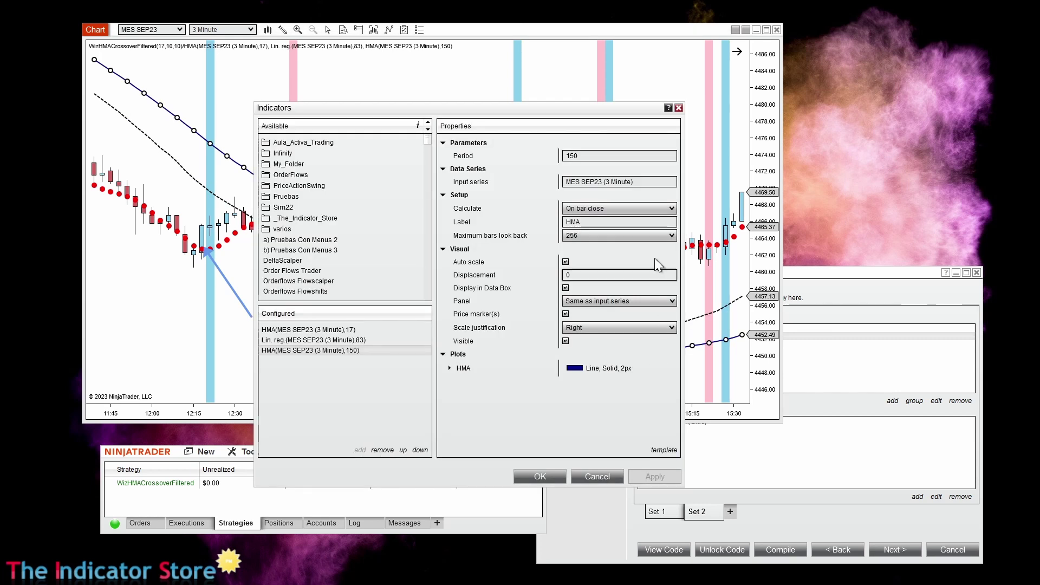
pyautogui.click(586, 156)
pyautogui.write('100')
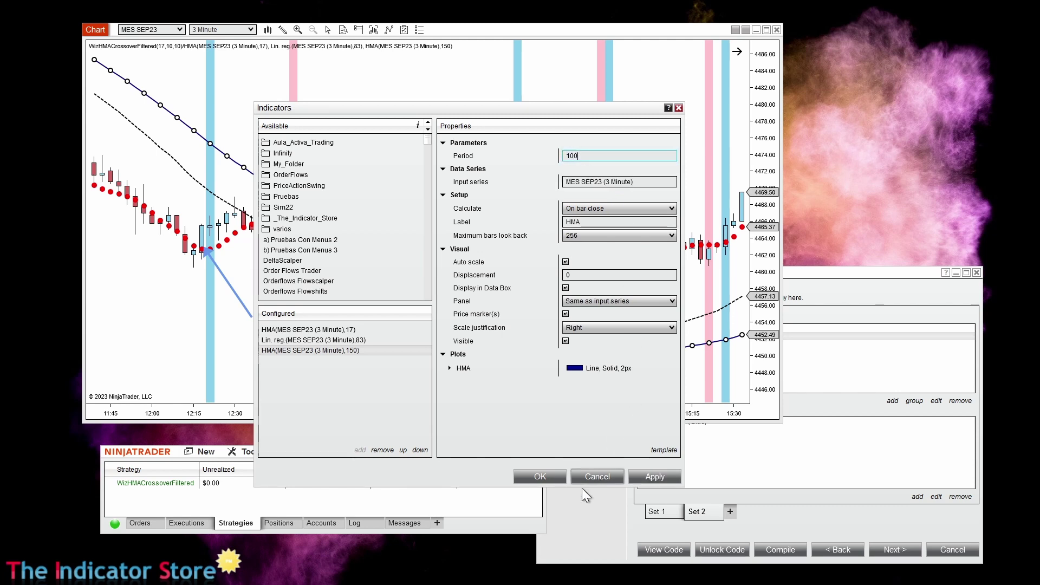
pyautogui.click(535, 476)
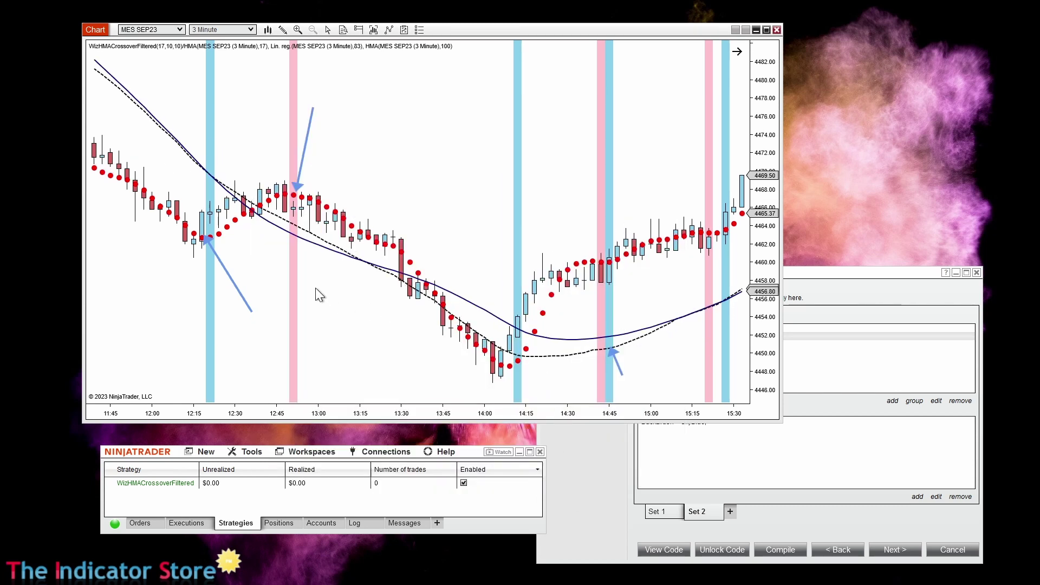
# Step: Compare the turns of the dark-blue HMA and the regression line between 14:15 and 15:15 on an expanded price scale, restoring automatic scaling
pyautogui.click(301, 240)
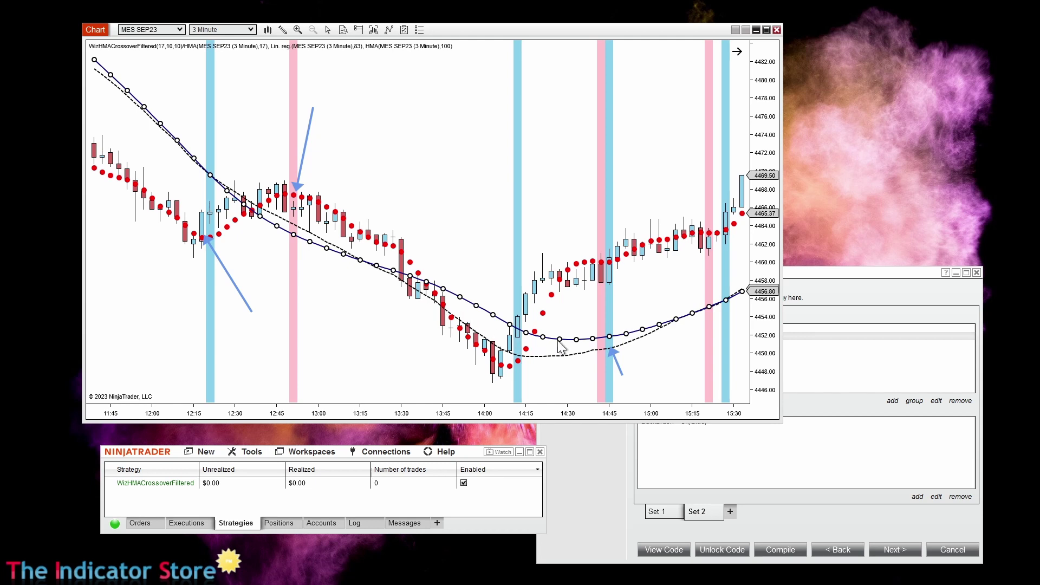
pyautogui.click(648, 309)
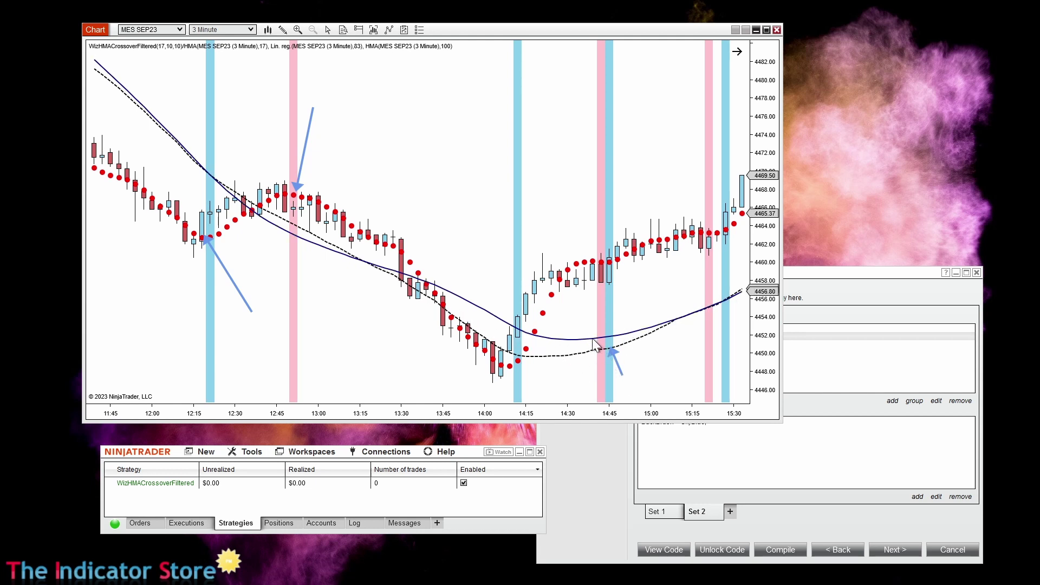
pyautogui.moveTo(763, 333); pyautogui.dragTo(758, 242)
pyautogui.moveTo(671, 372); pyautogui.dragTo(662, 308)
pyautogui.moveTo(763, 349); pyautogui.dragTo(764, 266)
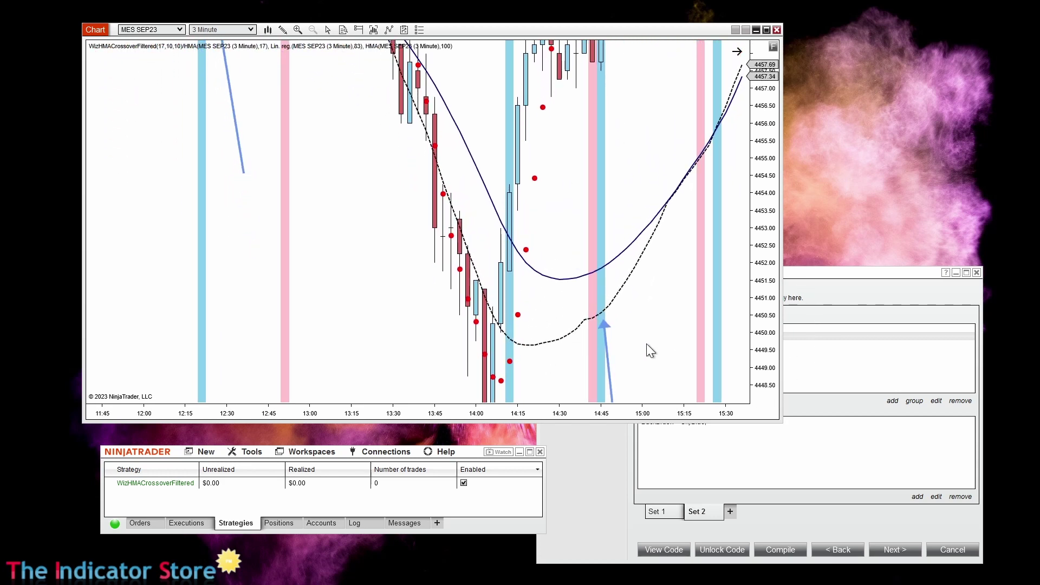
pyautogui.moveTo(646, 348); pyautogui.dragTo(657, 340)
pyautogui.moveTo(762, 372); pyautogui.dragTo(753, 277)
pyautogui.moveTo(631, 368); pyautogui.dragTo(633, 328)
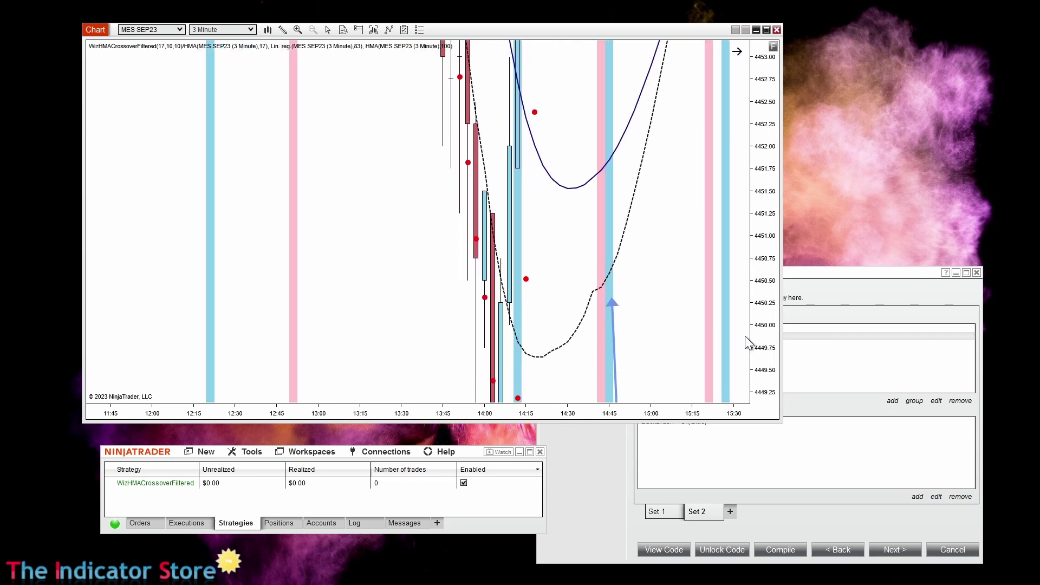
pyautogui.moveTo(768, 339); pyautogui.dragTo(768, 301)
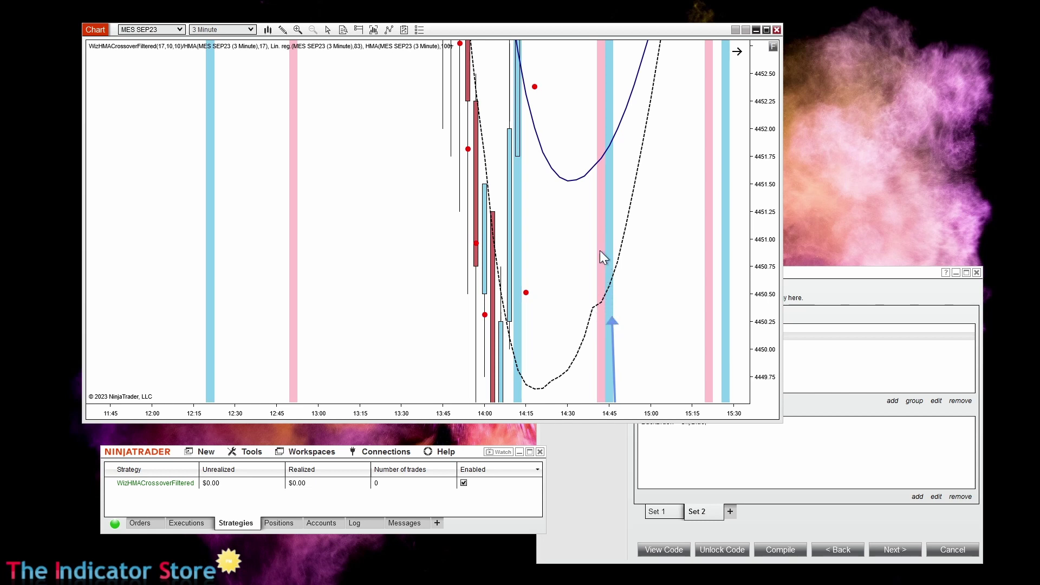
pyautogui.click(586, 173)
pyautogui.click(773, 47)
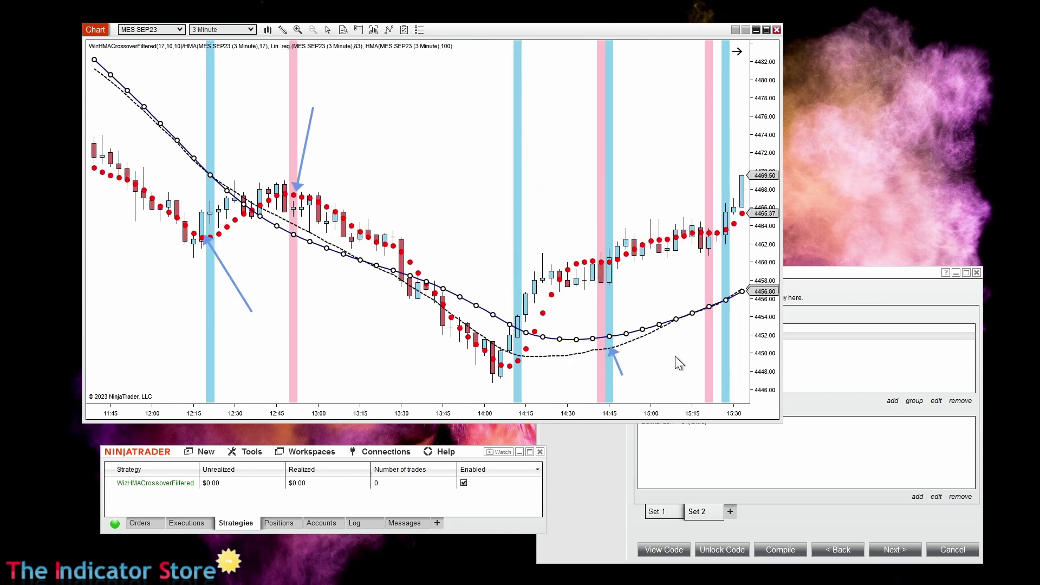
pyautogui.click(560, 357)
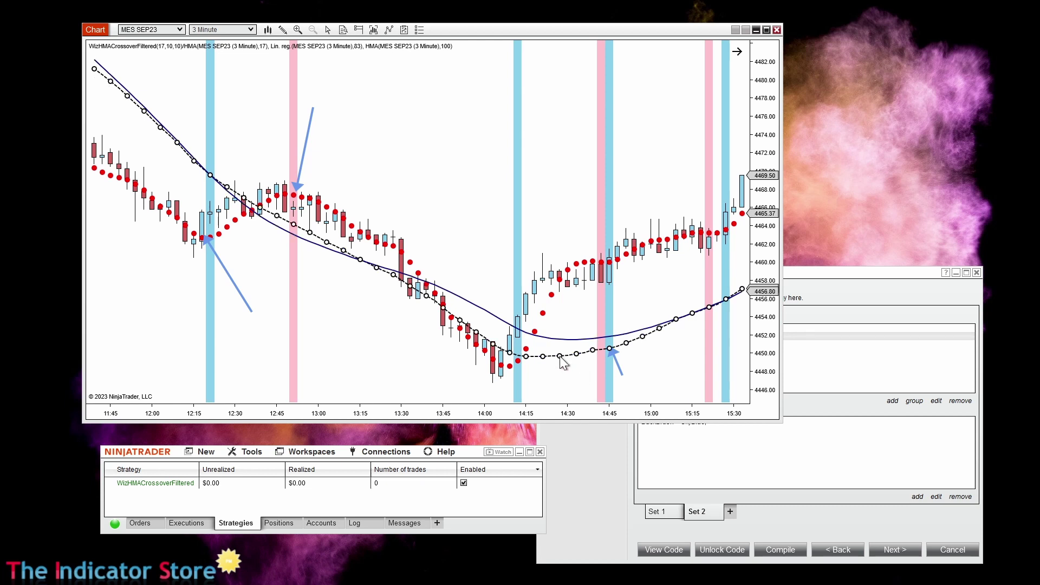
# Step: Remove the dark-blue HMA indicator from the chart
pyautogui.click(559, 340)
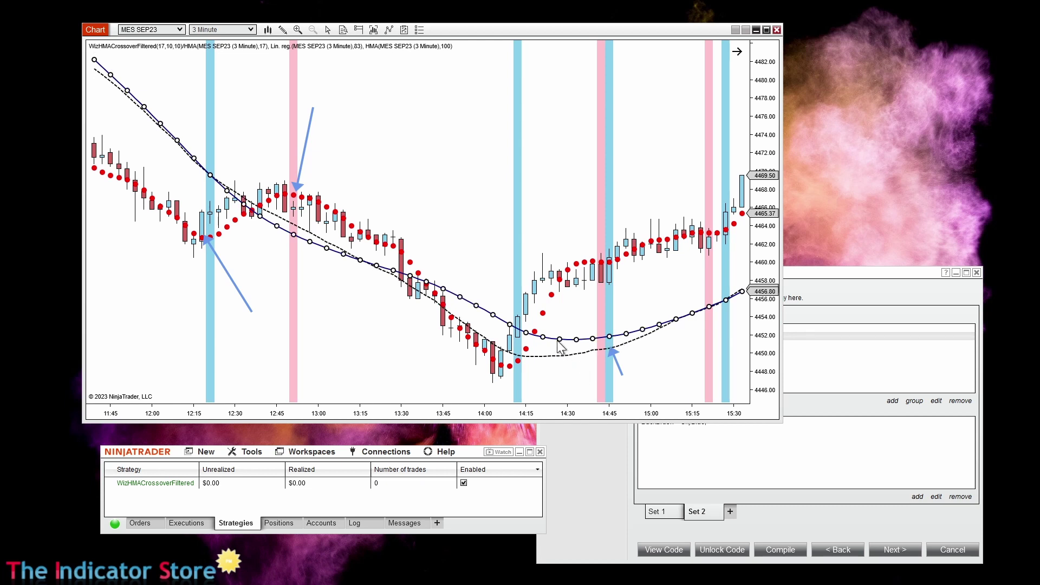
pyautogui.press('Delete')
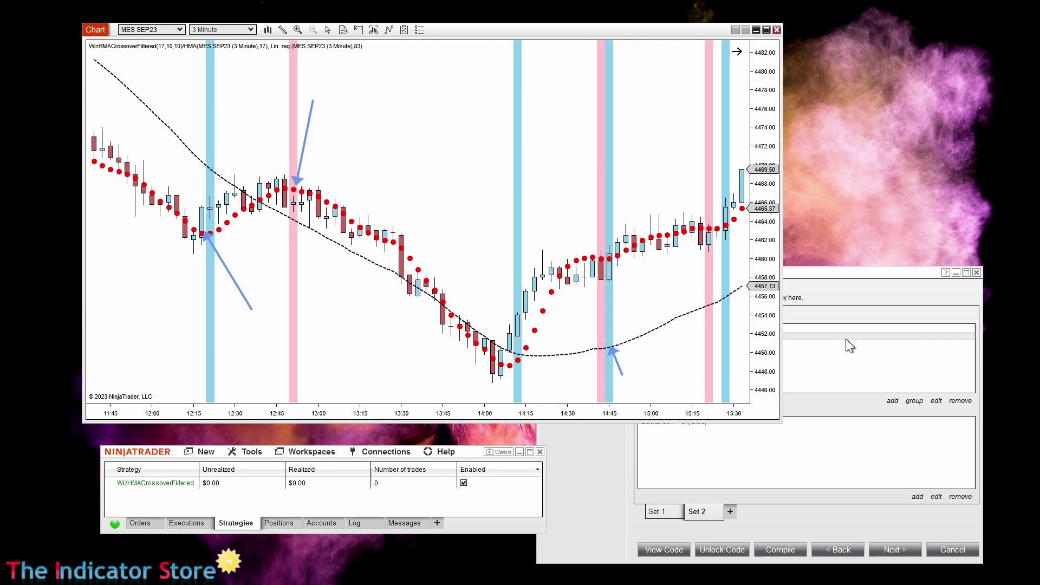
# Step: Add an int input parameter named Periodo_Filtro with a default of 83 to the strategy
pyautogui.click(847, 363)
pyautogui.moveTo(789, 273); pyautogui.dragTo(676, 197)
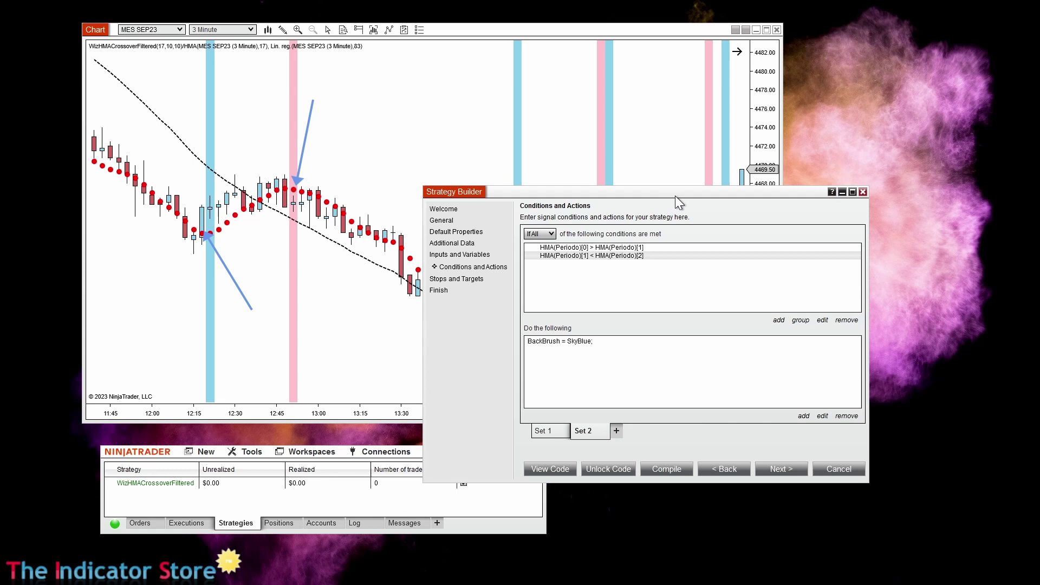
pyautogui.click(736, 468)
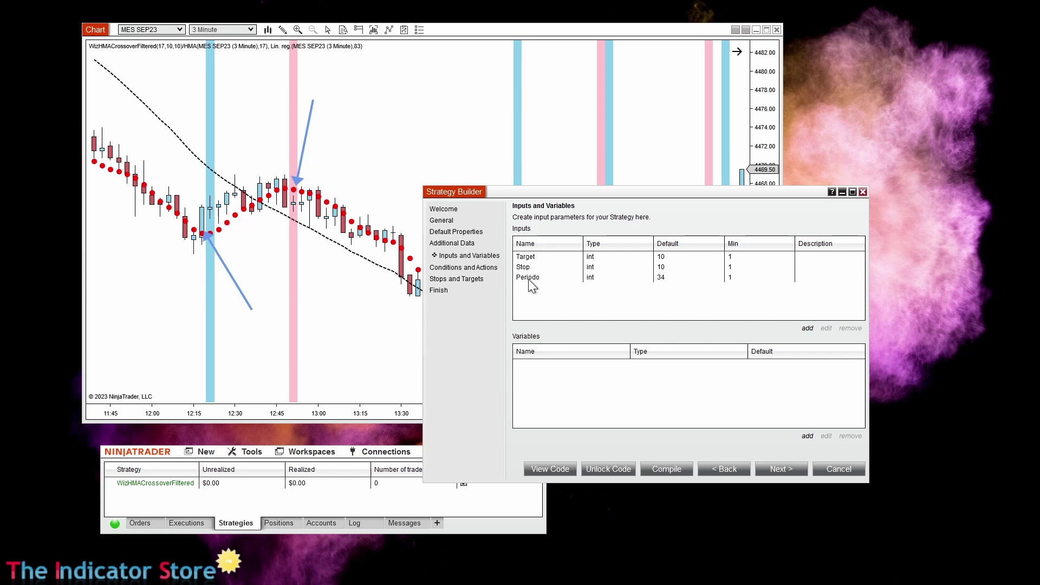
pyautogui.click(807, 328)
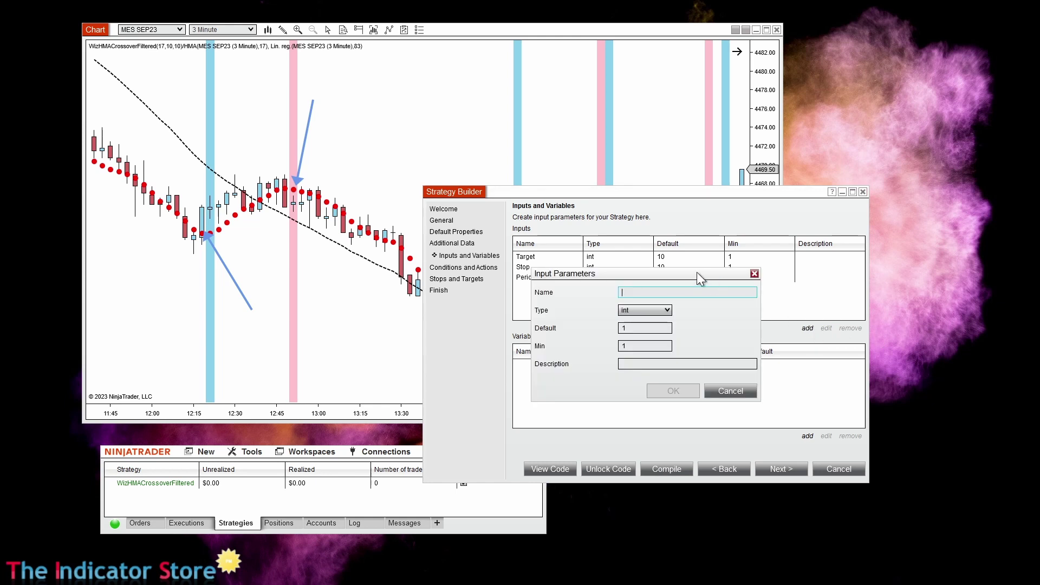
pyautogui.write('Periodo_Filtro')
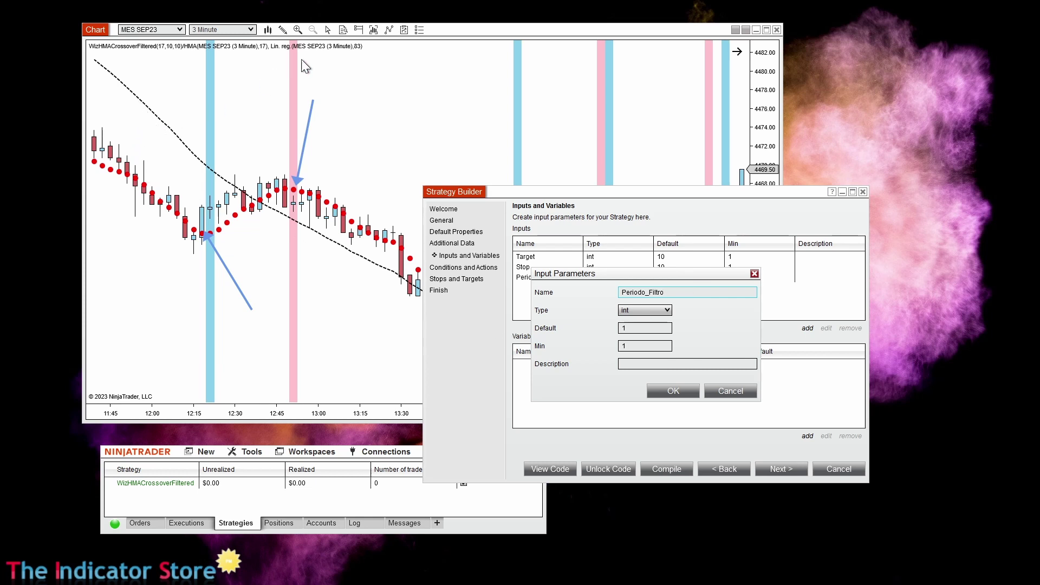
pyautogui.click(653, 329)
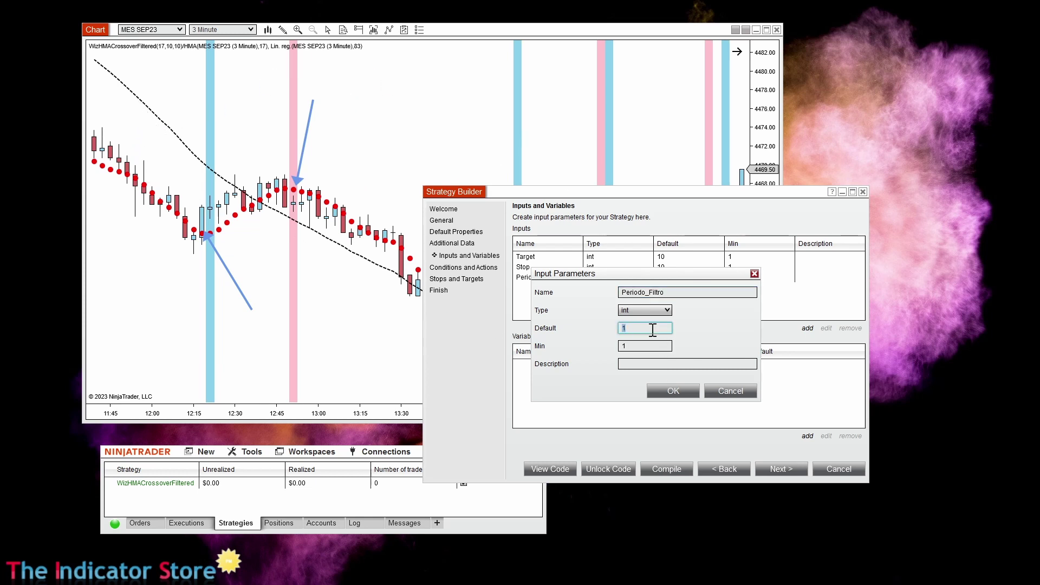
pyautogui.write('34')
pyautogui.click(662, 389)
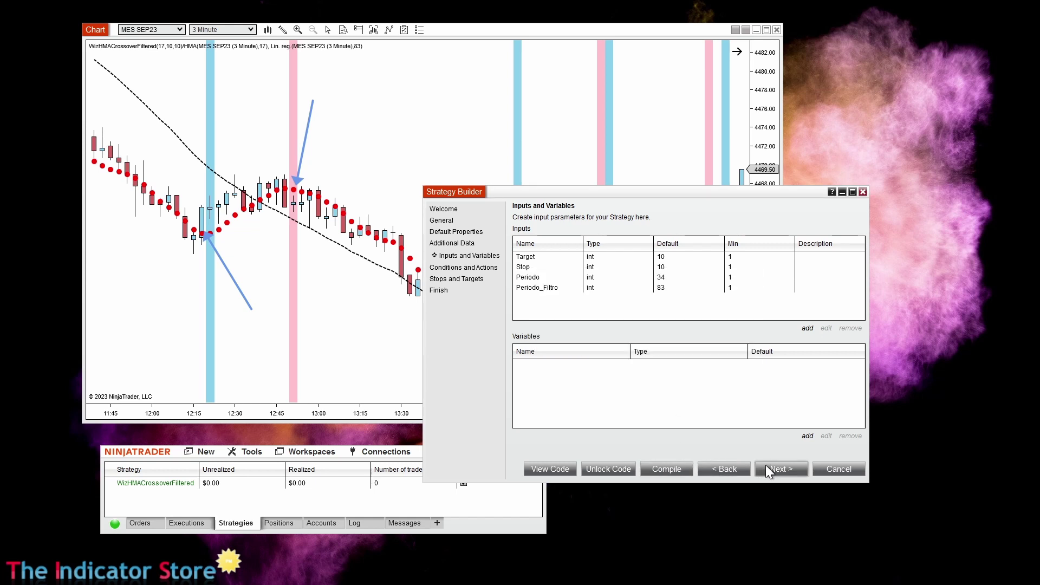
# Step: Open the Set 1 conditions, reposition the Strategy Builder window and check the regression line on the chart
pyautogui.click(779, 467)
pyautogui.click(558, 431)
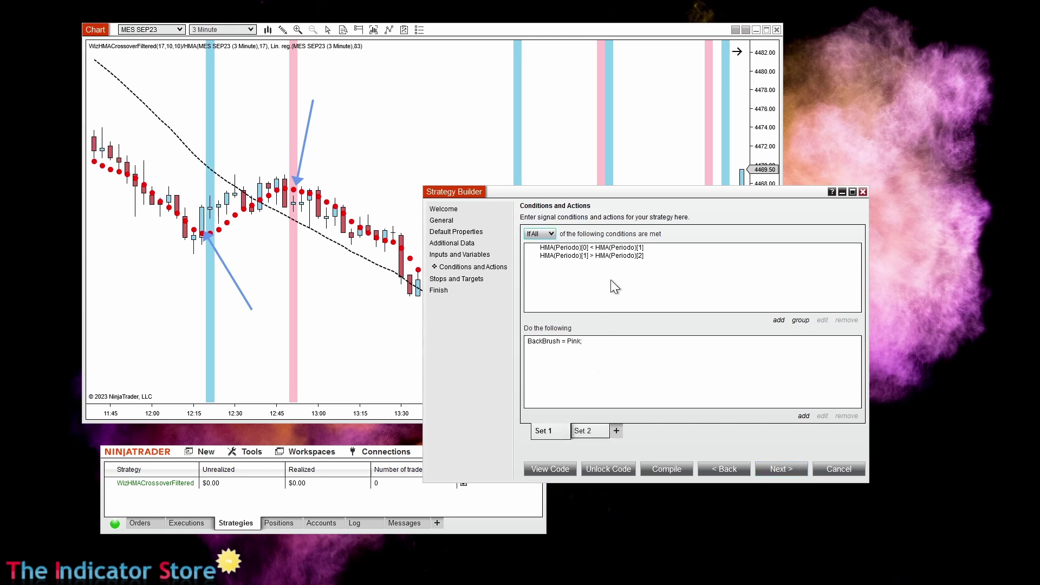
pyautogui.moveTo(618, 197); pyautogui.dragTo(763, 280)
pyautogui.click(315, 232)
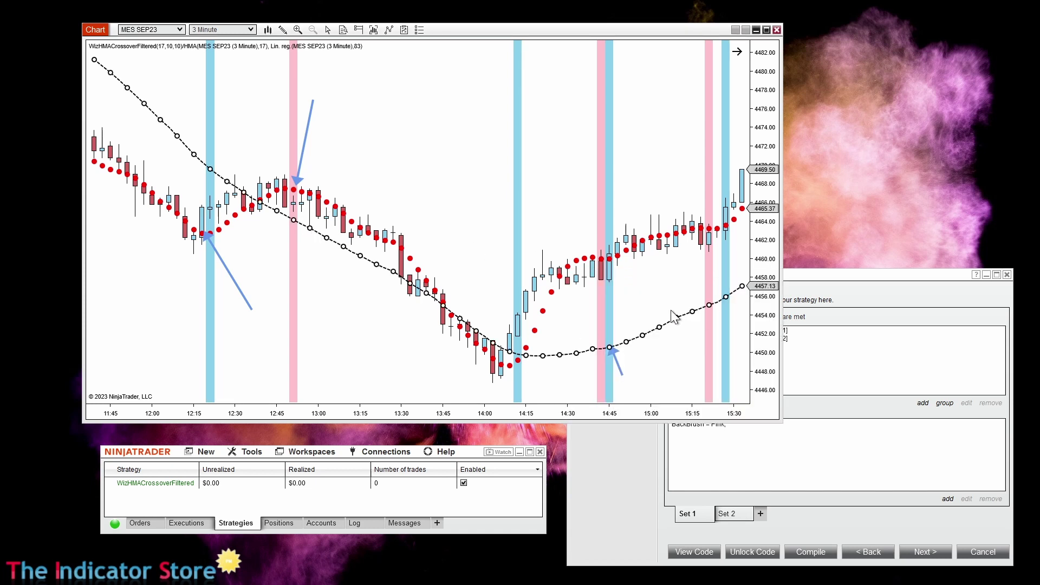
pyautogui.click(897, 385)
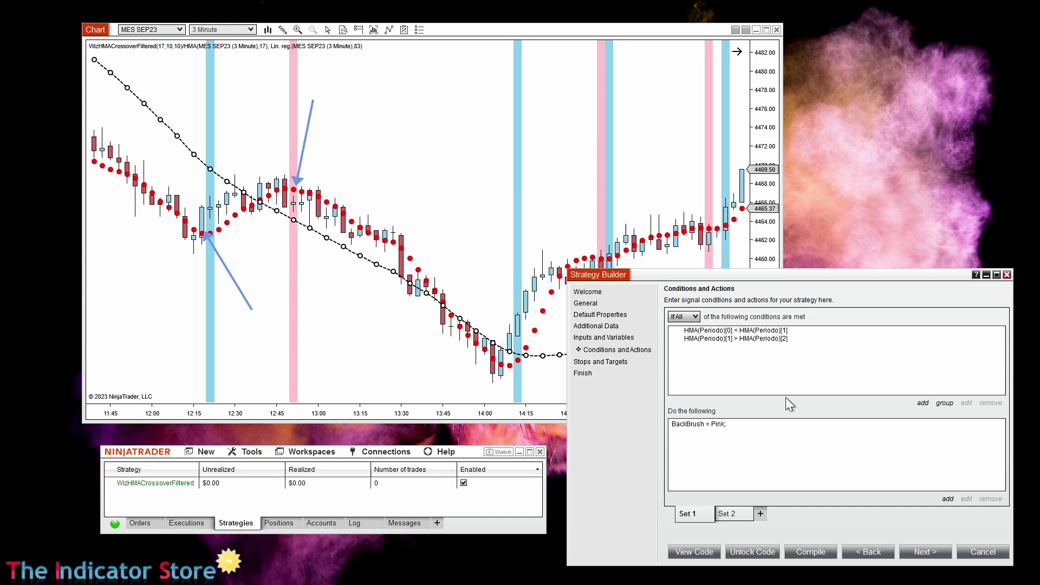
# Step: Start an additional condition in Set 1 with the Lin. reg. indicator as its first operand
pyautogui.click(720, 331)
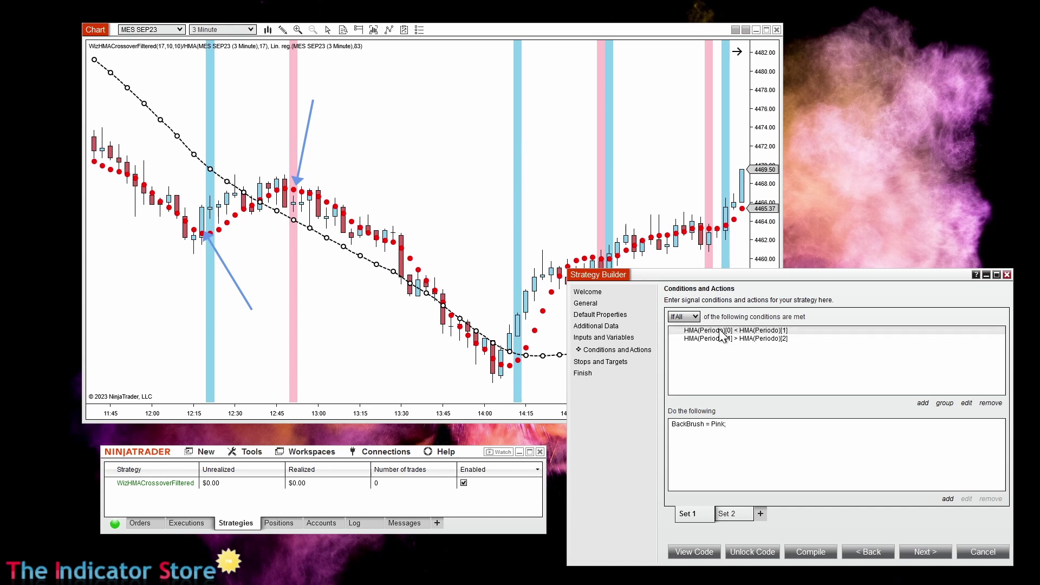
pyautogui.click(922, 403)
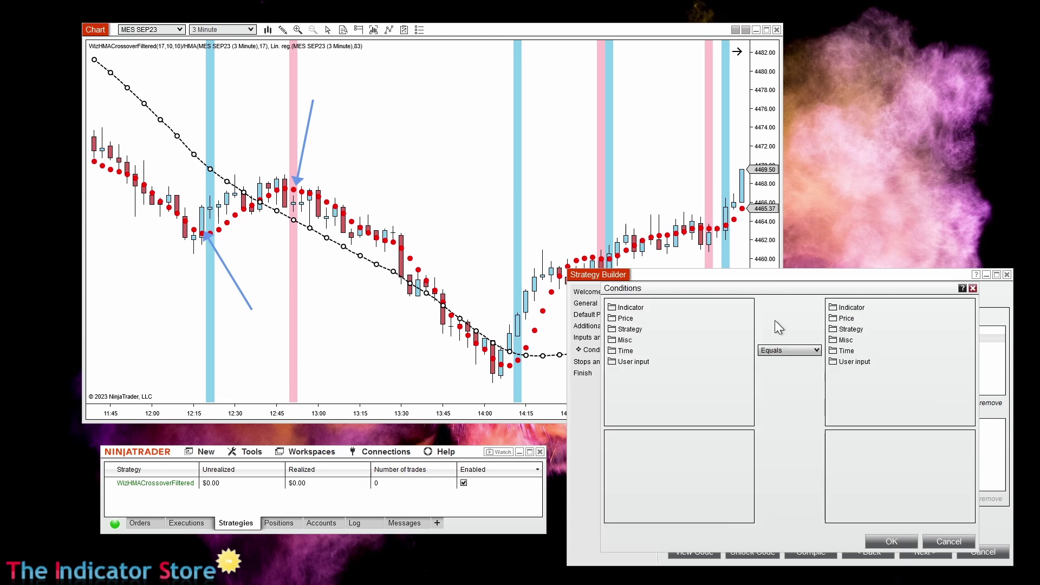
pyautogui.click(631, 307)
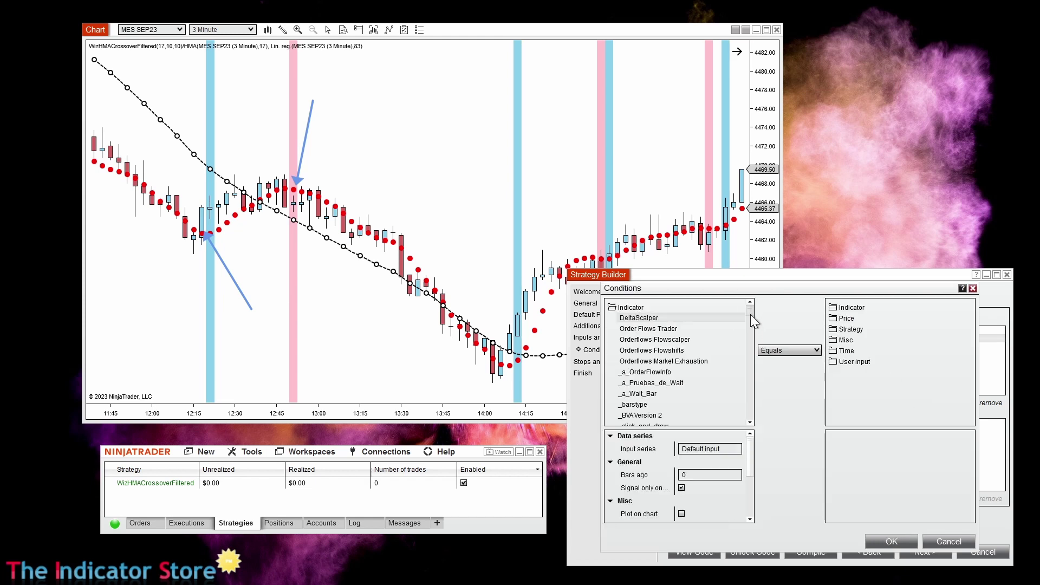
pyautogui.moveTo(749, 315); pyautogui.dragTo(751, 356)
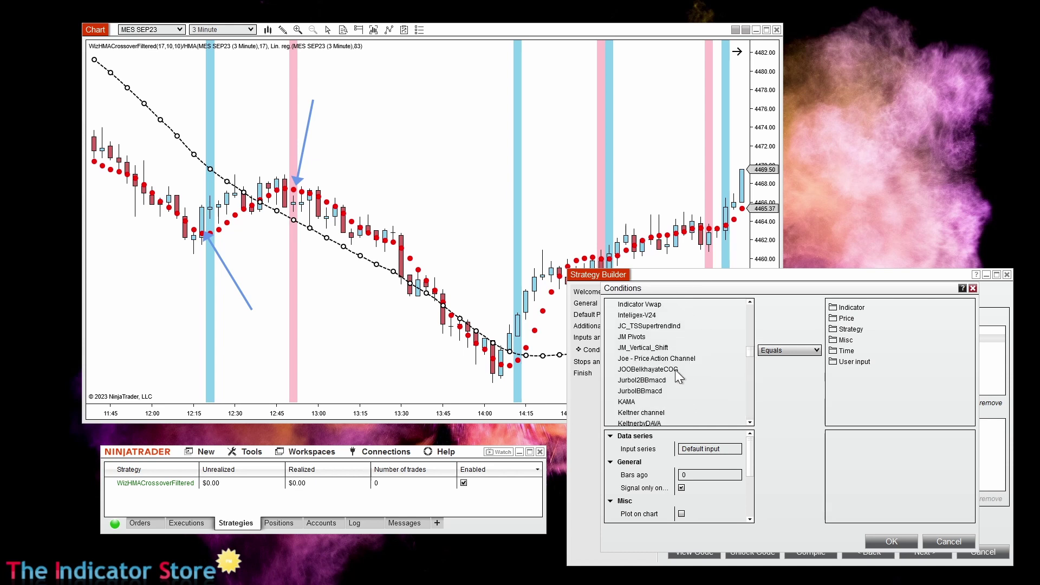
pyautogui.scroll(-5, 675, 369)
pyautogui.click(619, 353)
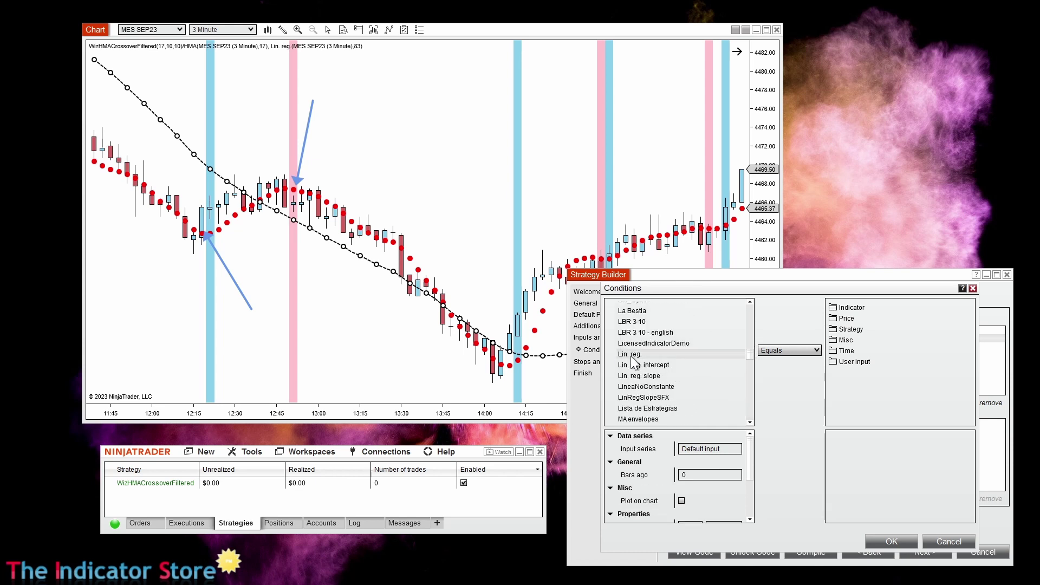
# Step: Link the first operand's period to the Periodo_Filtro user input and set the comparison to Greater
pyautogui.moveTo(750, 469); pyautogui.dragTo(748, 501)
pyautogui.click(704, 490)
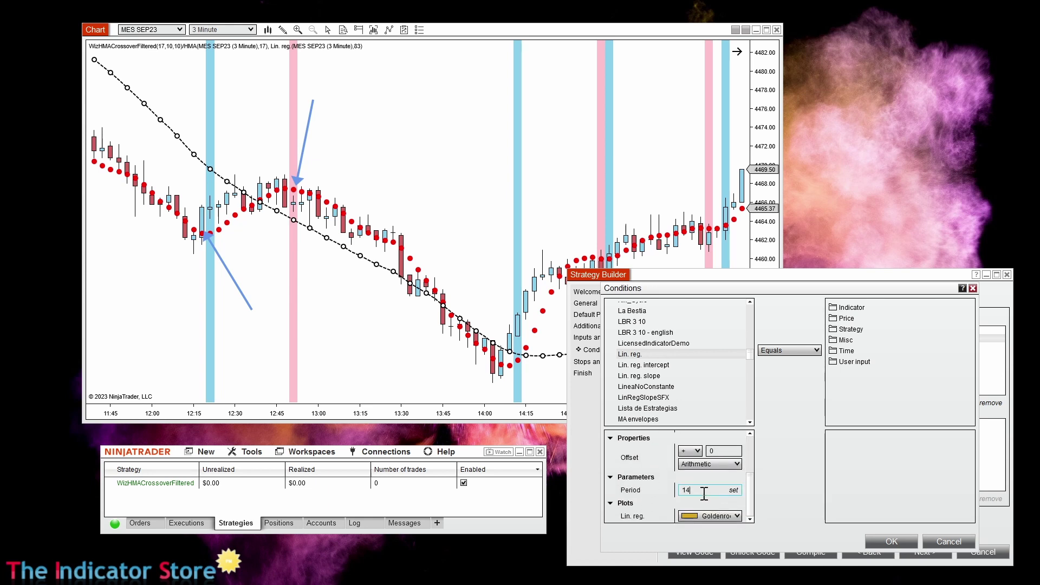
pyautogui.click(734, 490)
pyautogui.doubleClick(704, 319)
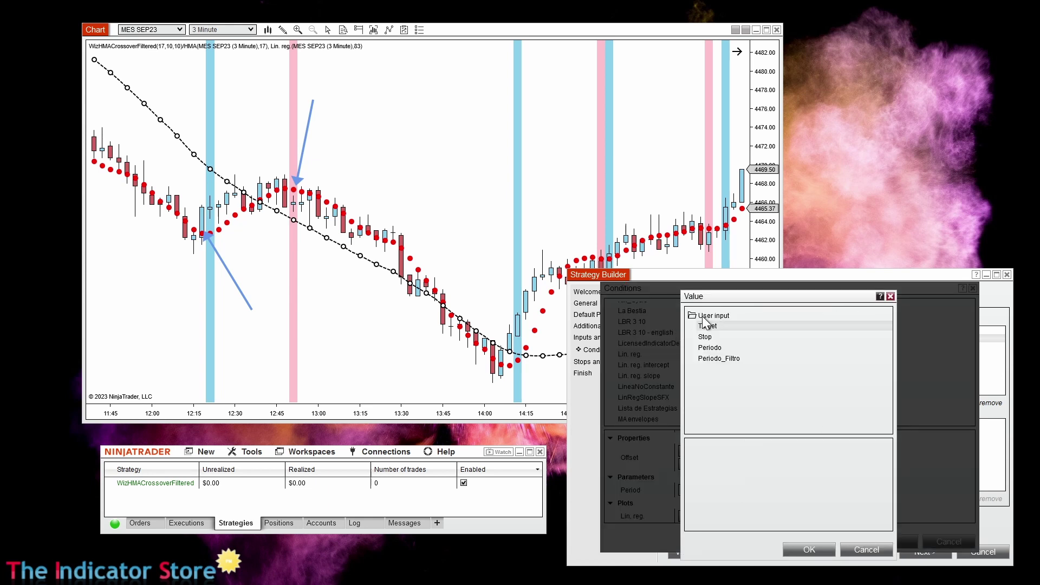
pyautogui.click(805, 550)
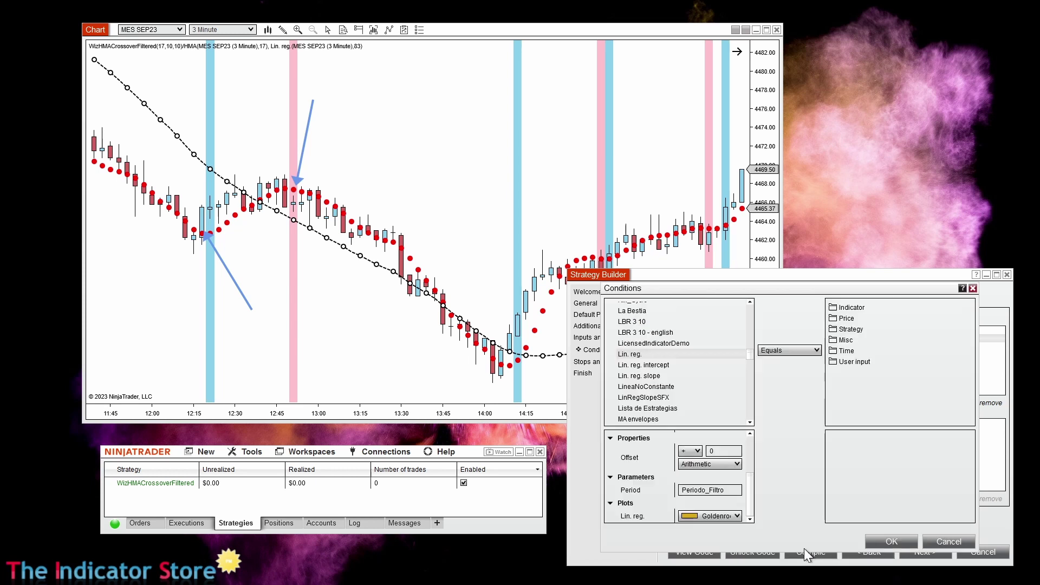
pyautogui.click(778, 352)
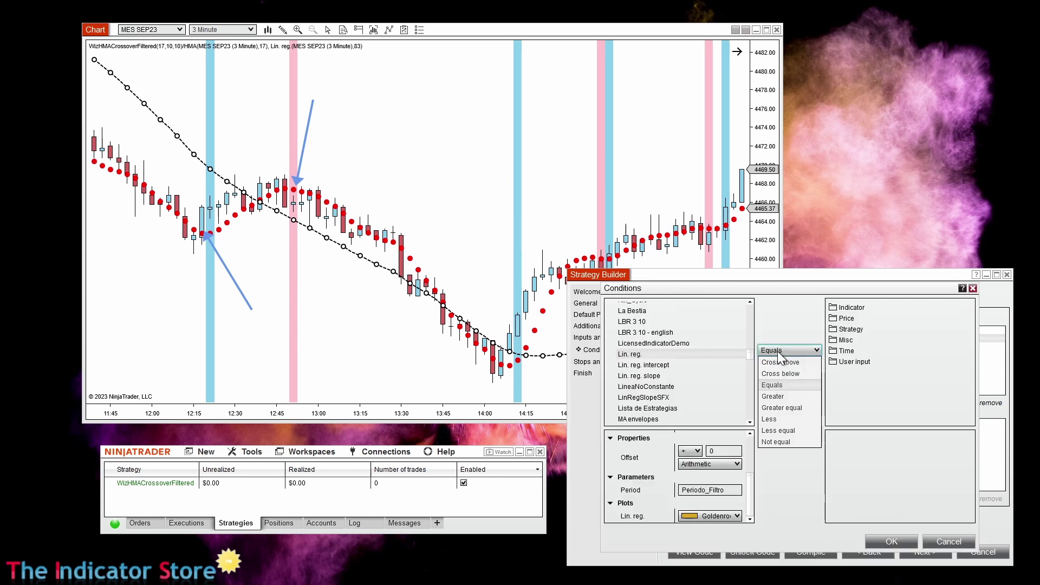
pyautogui.click(778, 395)
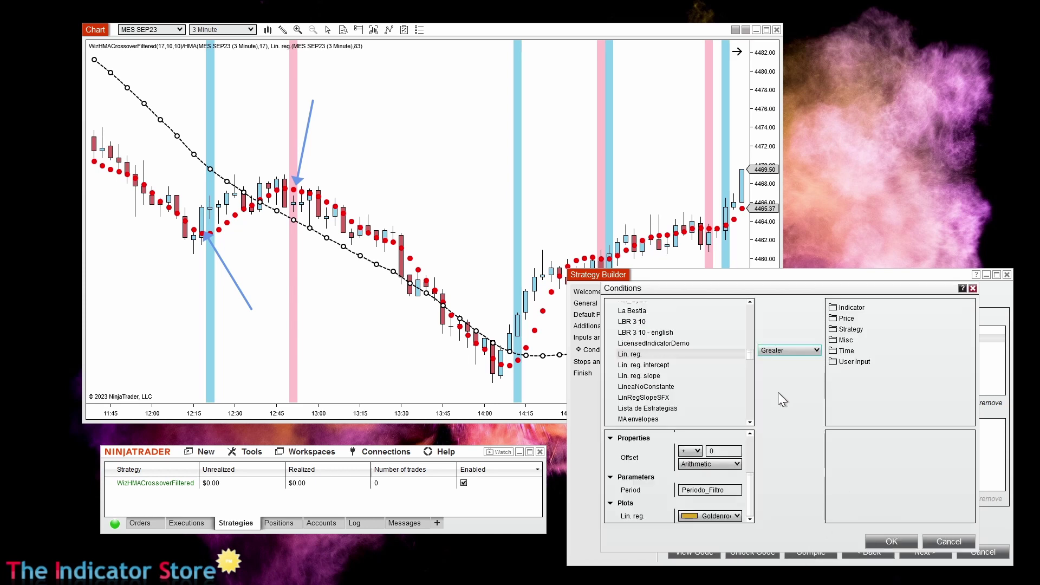
# Step: Choose Lin. reg. as the second operand and link its period to the Periodo_Filtro user input
pyautogui.doubleClick(851, 307)
pyautogui.moveTo(968, 310); pyautogui.dragTo(964, 359)
pyautogui.scroll(6, 878, 363)
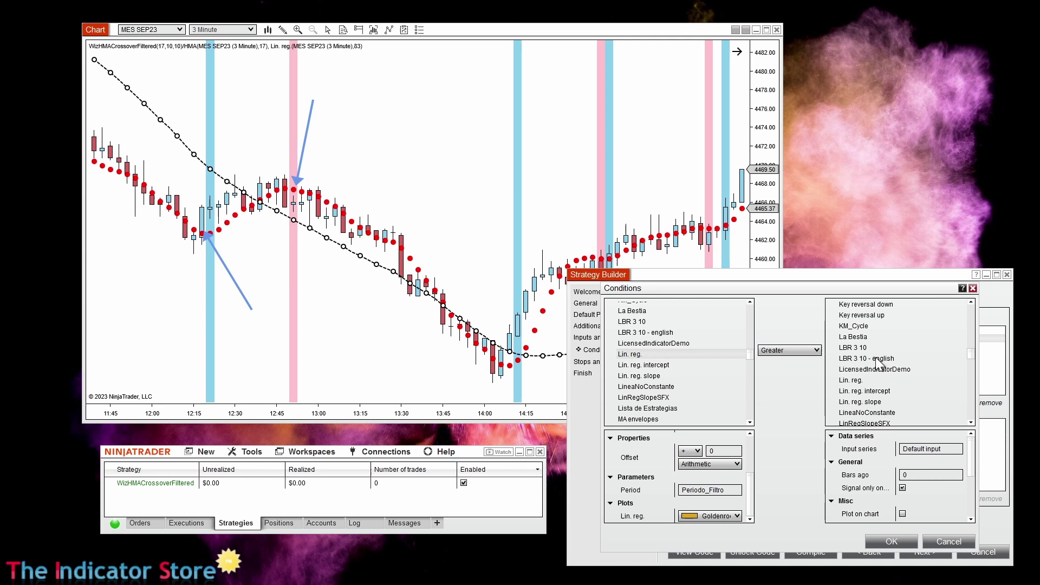
pyautogui.click(848, 380)
pyautogui.moveTo(968, 467); pyautogui.dragTo(970, 490)
pyautogui.scroll(-2, 971, 487)
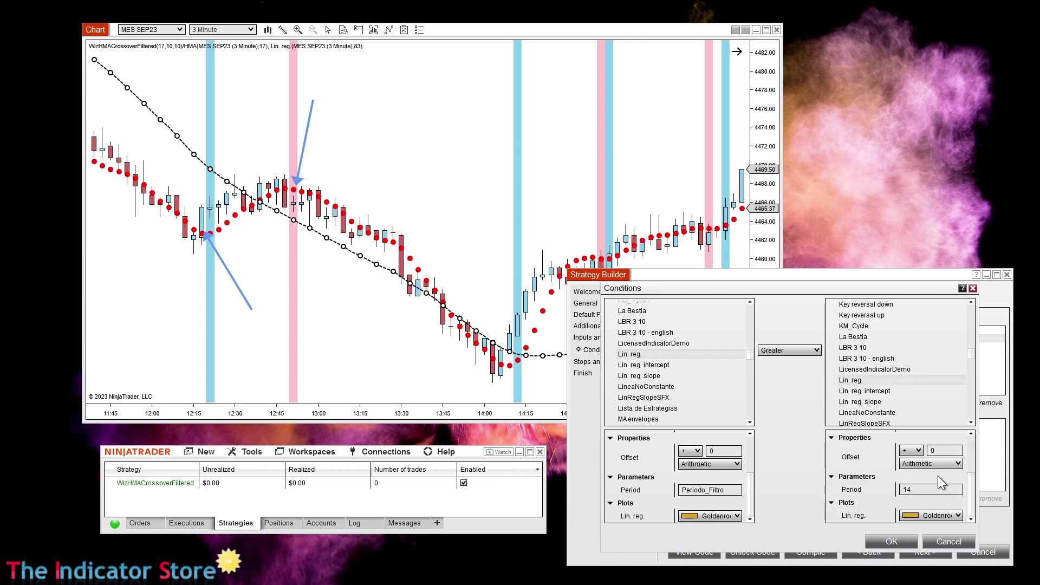
pyautogui.click(955, 490)
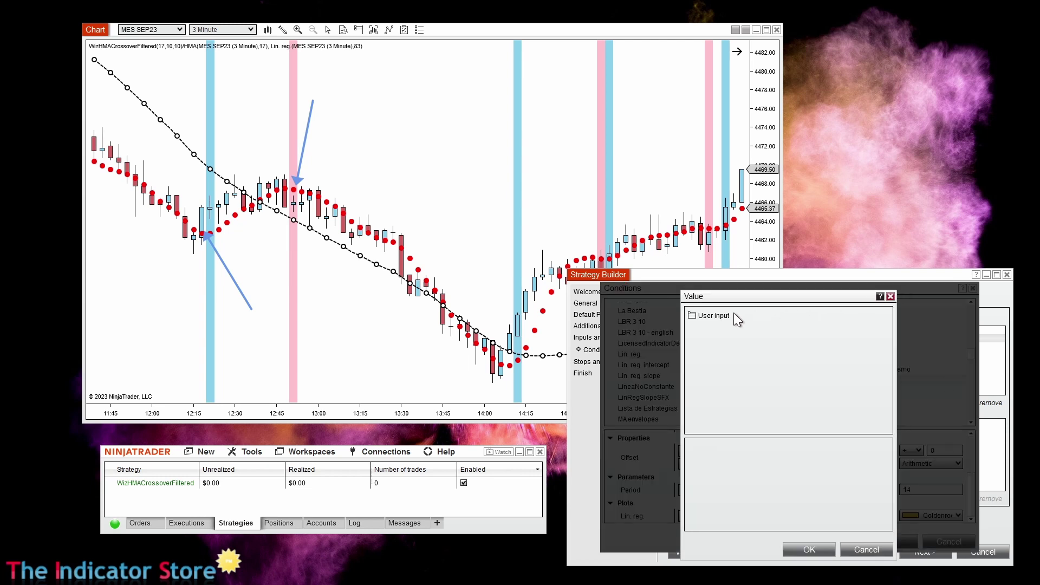
pyautogui.doubleClick(715, 317)
pyautogui.click(720, 358)
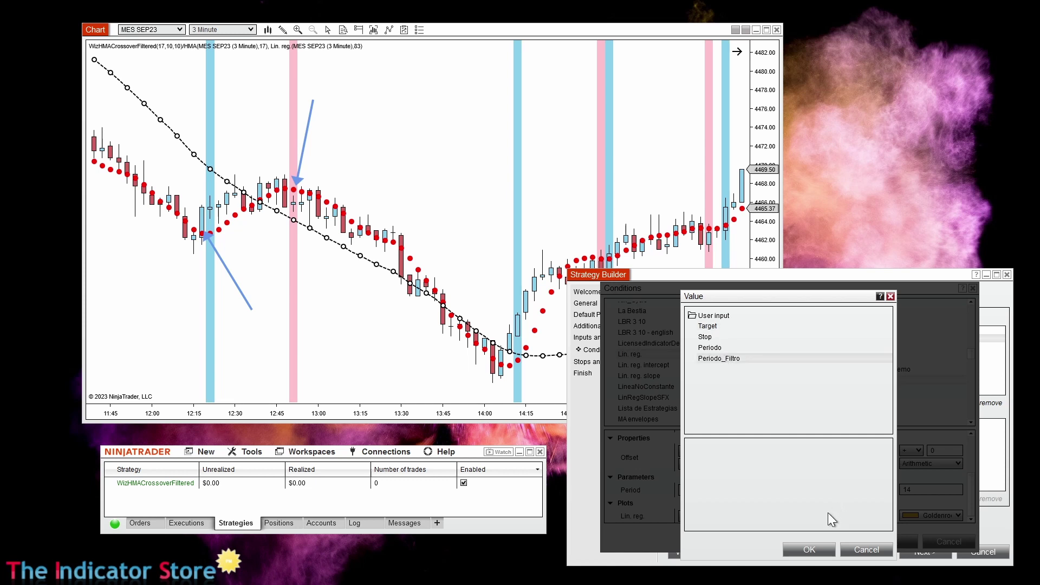
pyautogui.click(809, 550)
# Step: Set the second operand's bars ago to 1 and save the condition in Set 1
pyautogui.moveTo(971, 499); pyautogui.dragTo(974, 450)
pyautogui.click(921, 475)
pyautogui.write('1')
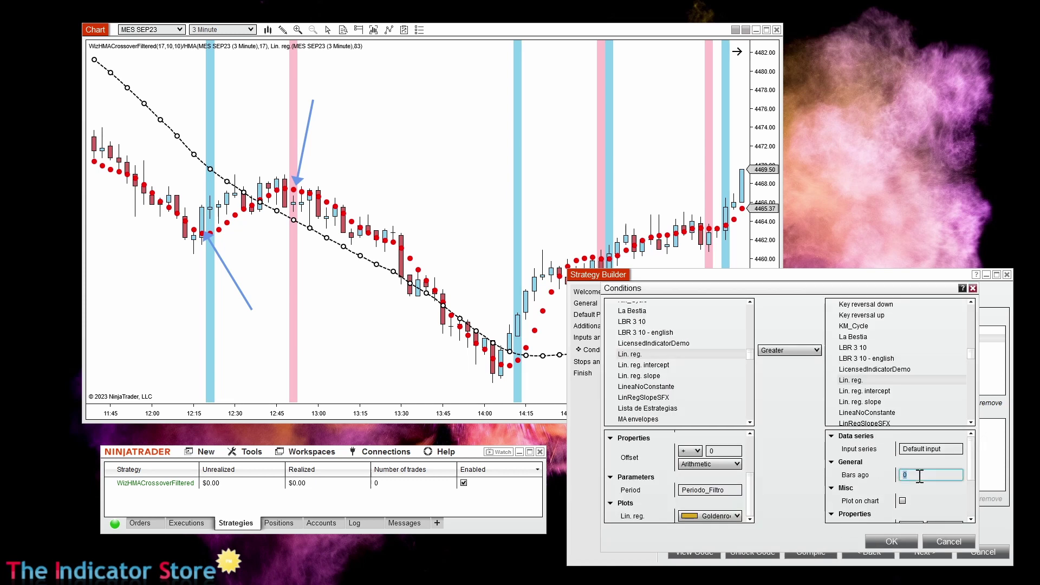
pyautogui.click(891, 541)
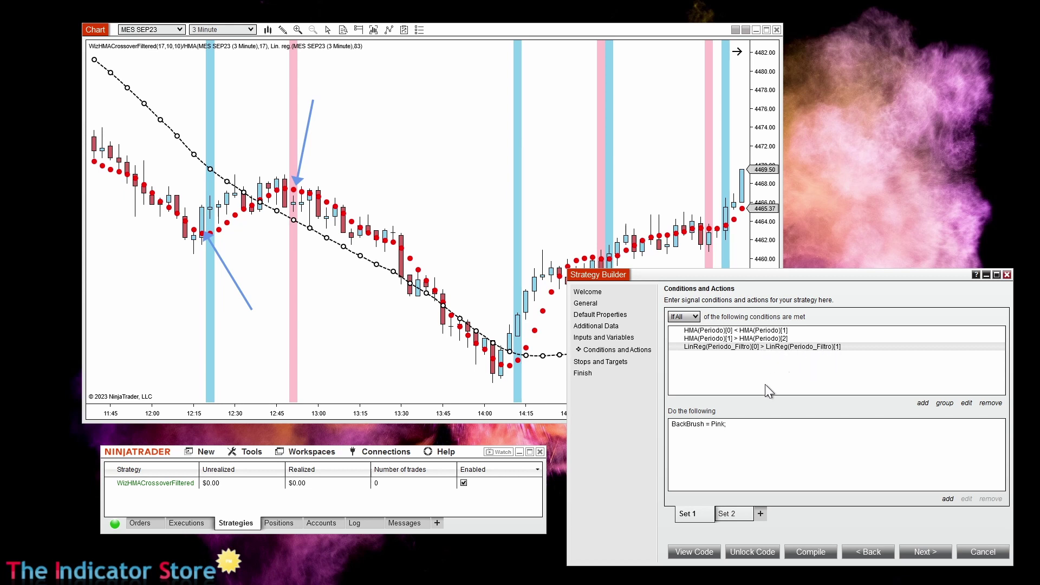
# Step: Copy the LinReg filter condition from Set 1 into the Set 2 conditions
pyautogui.click(724, 515)
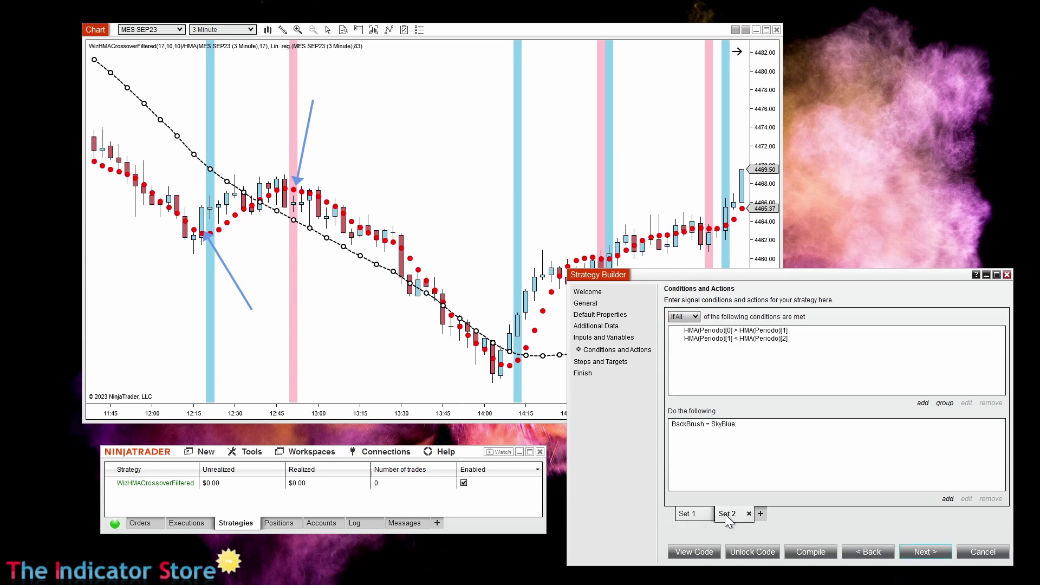
pyautogui.click(694, 514)
pyautogui.click(742, 349)
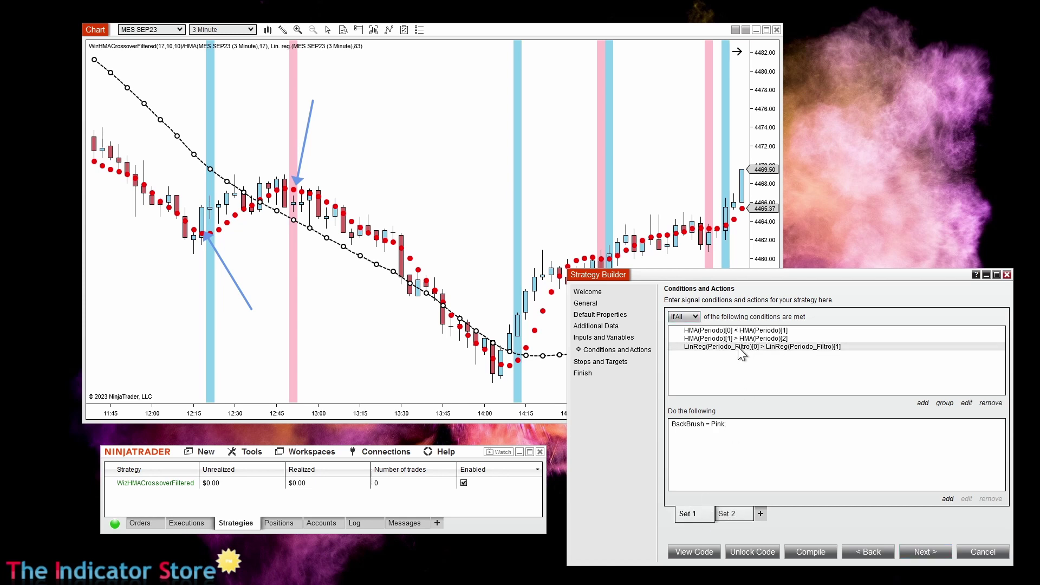
pyautogui.rightClick(738, 346)
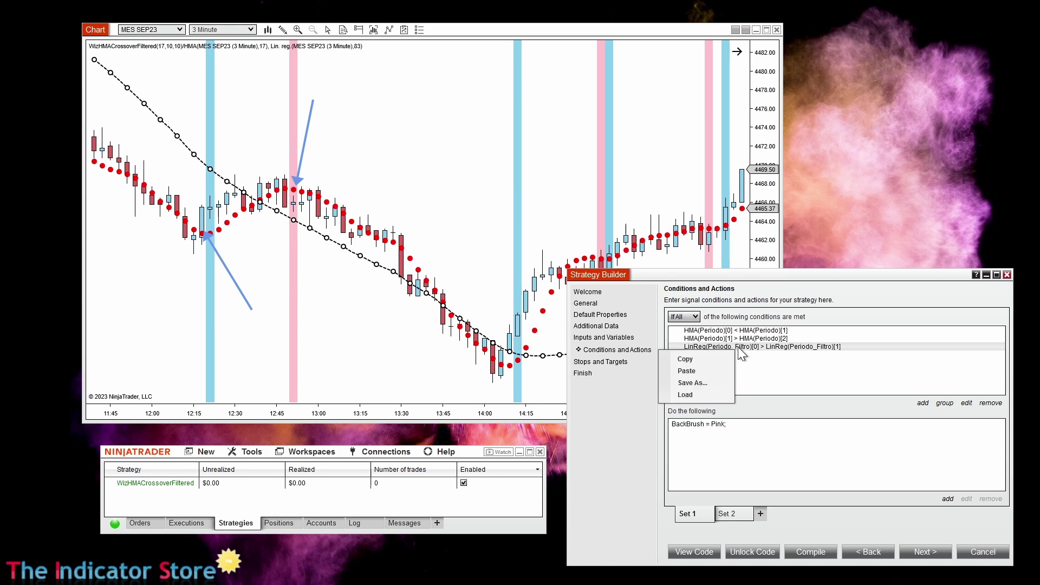
pyautogui.click(704, 358)
pyautogui.click(727, 516)
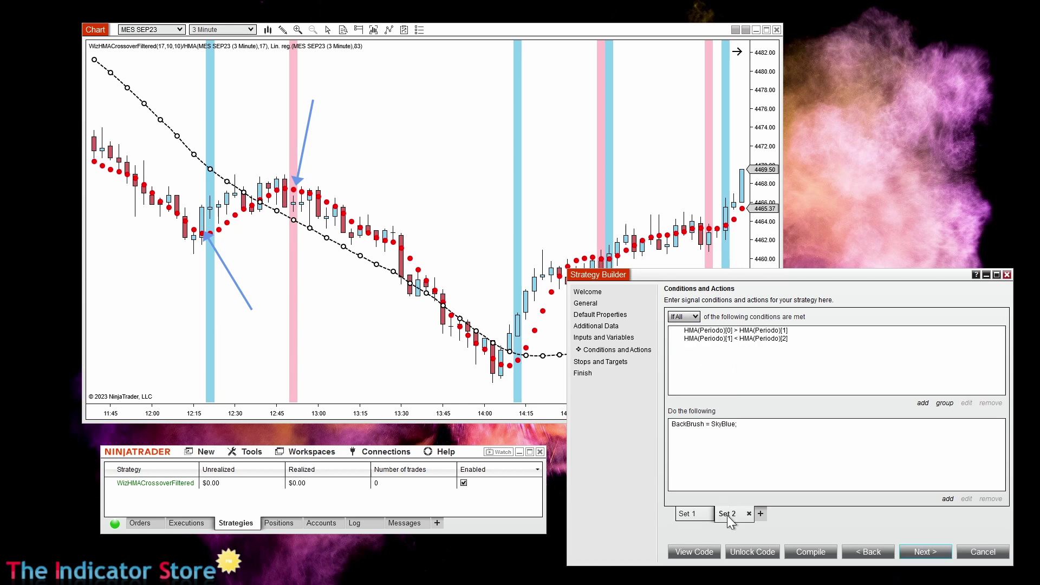
pyautogui.rightClick(712, 362)
pyautogui.click(666, 389)
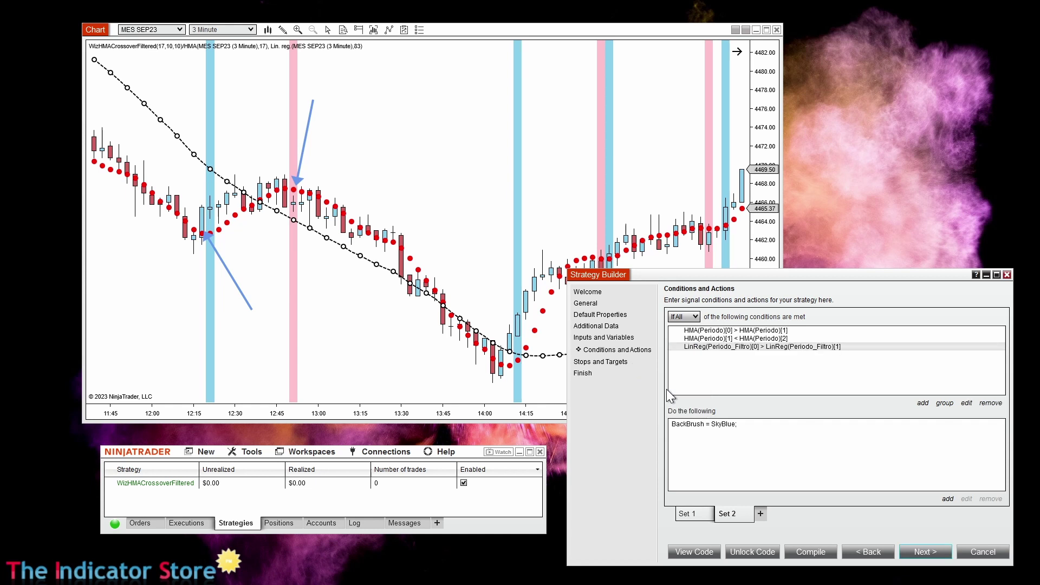
# Step: Change the comparison of the LinReg condition in Set 2 to Less
pyautogui.doubleClick(766, 349)
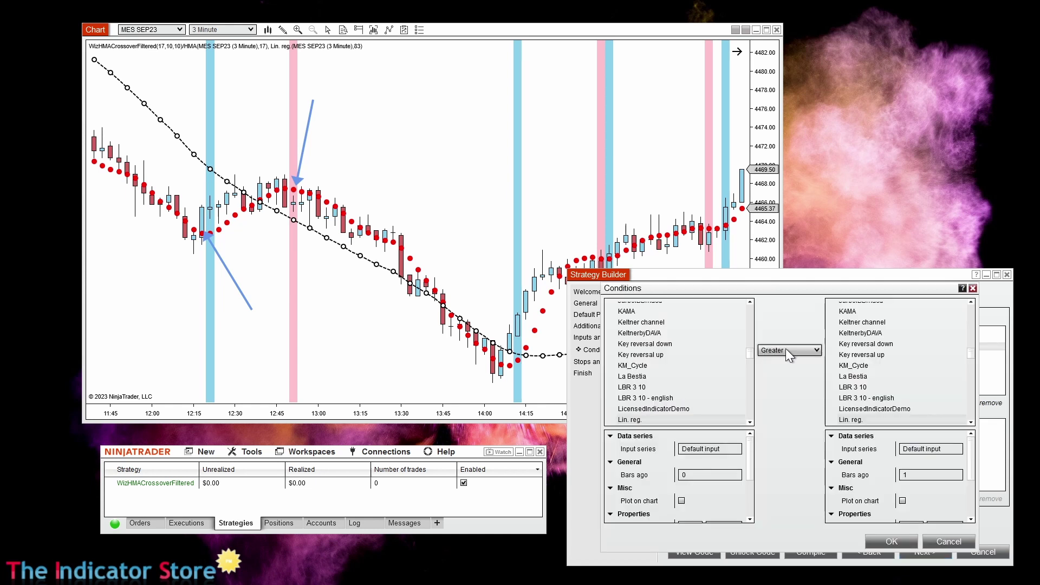
pyautogui.click(785, 350)
pyautogui.click(791, 420)
pyautogui.click(891, 540)
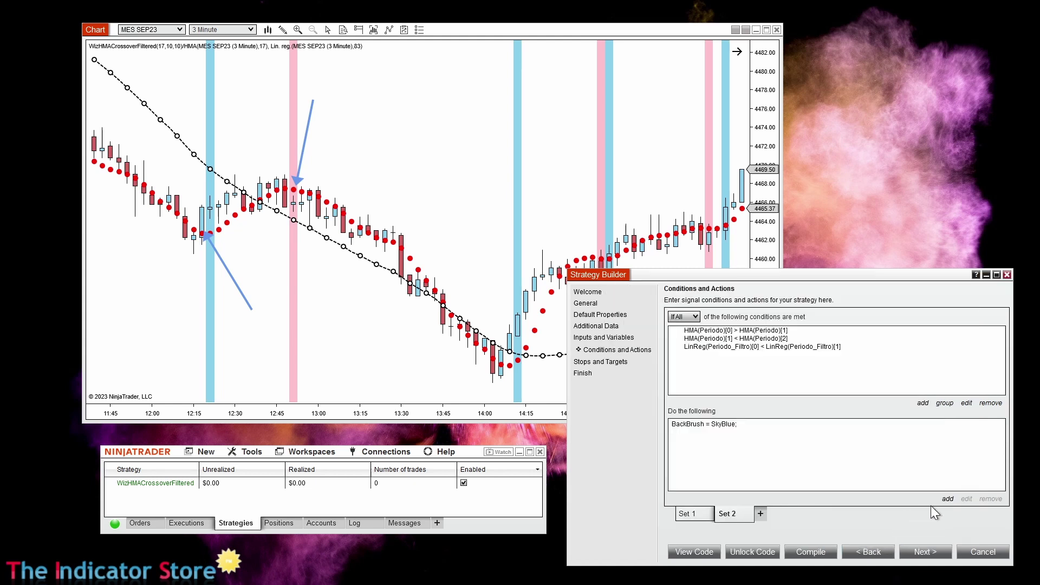
# Step: Compile the strategy and bring the chart back to the front
pyautogui.click(796, 553)
pyautogui.click(368, 382)
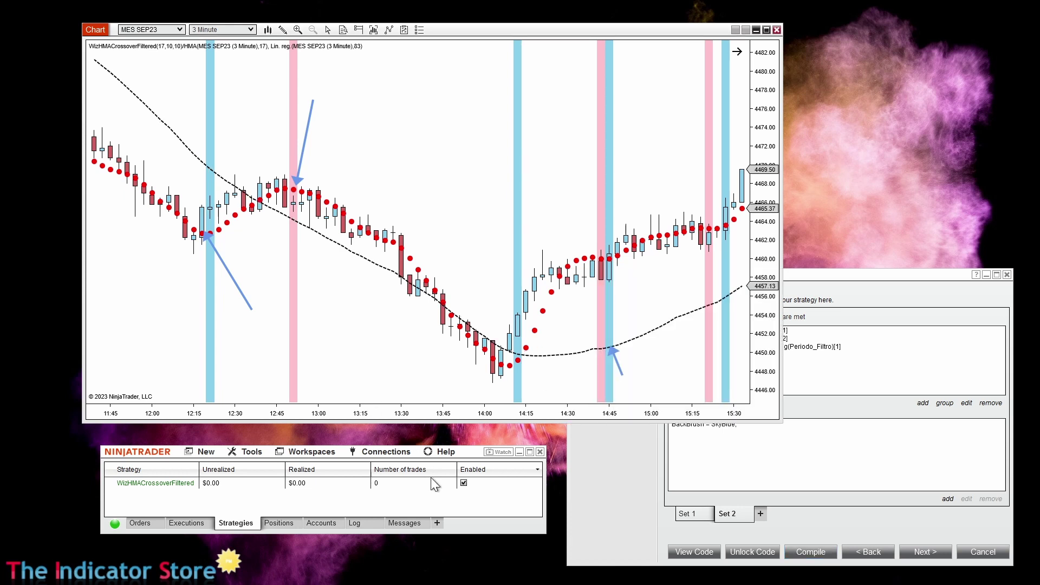
# Step: Disable and re-enable the WizHMACrossoverFiltered strategy to reload its chart signals, and return to the Strategy Builder
pyautogui.click(464, 483)
pyautogui.click(463, 482)
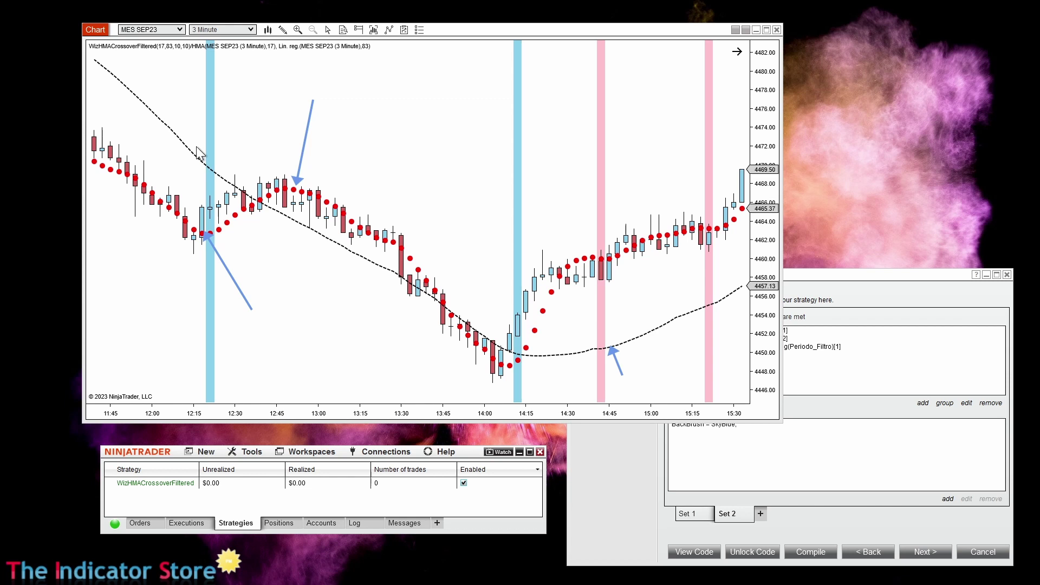
pyautogui.click(852, 371)
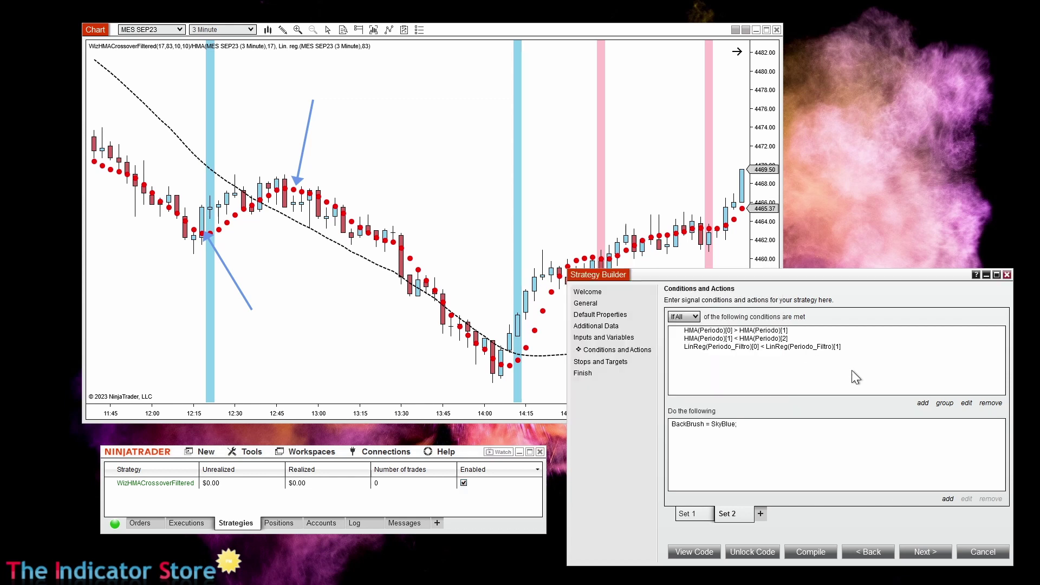
# Step: Change the comparison of the LinReg filter condition in Set 1, the Pink signal, to Less
pyautogui.click(697, 522)
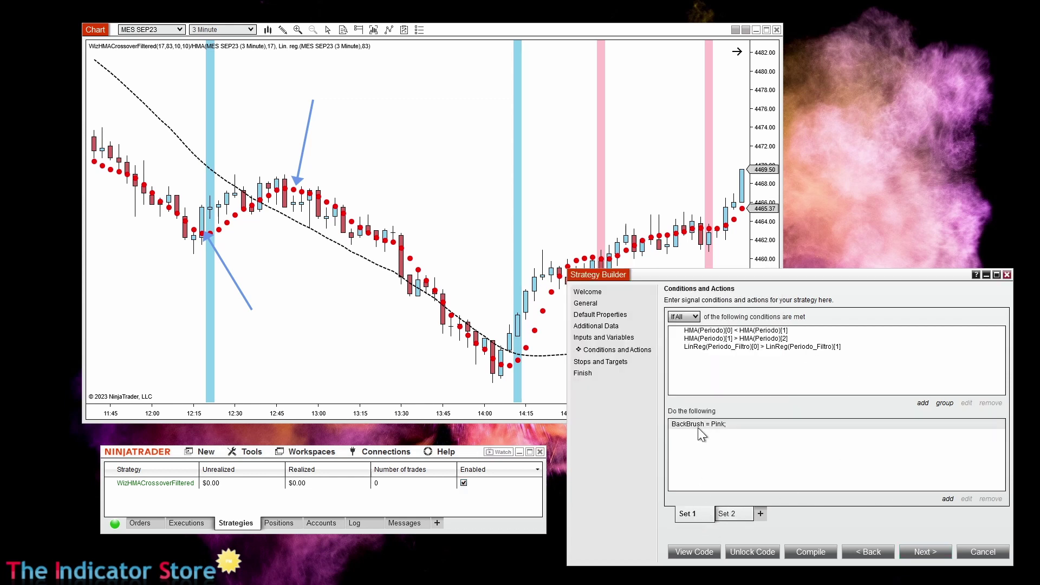
pyautogui.click(698, 428)
pyautogui.click(743, 350)
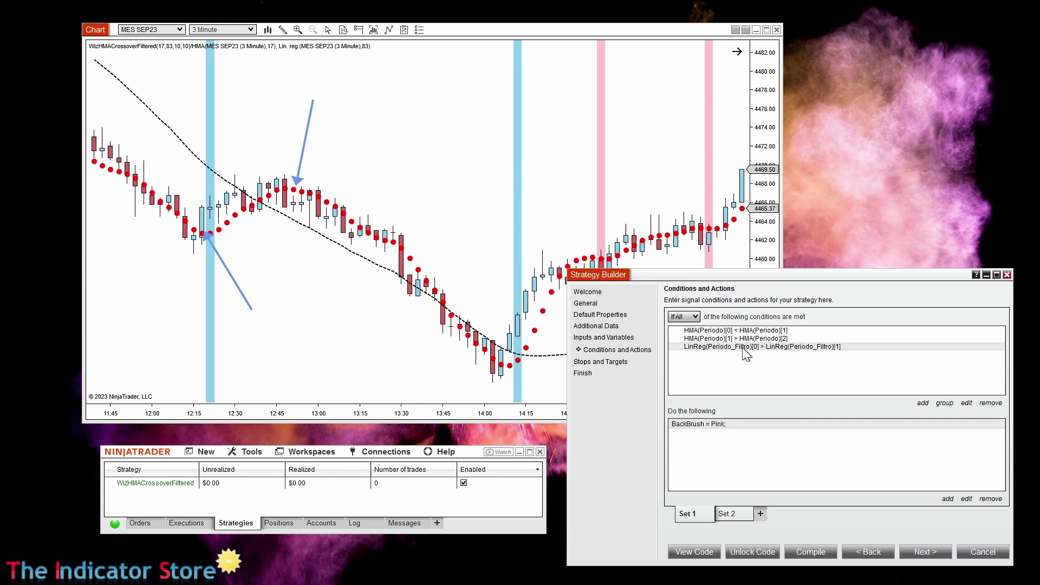
pyautogui.doubleClick(742, 347)
pyautogui.click(780, 351)
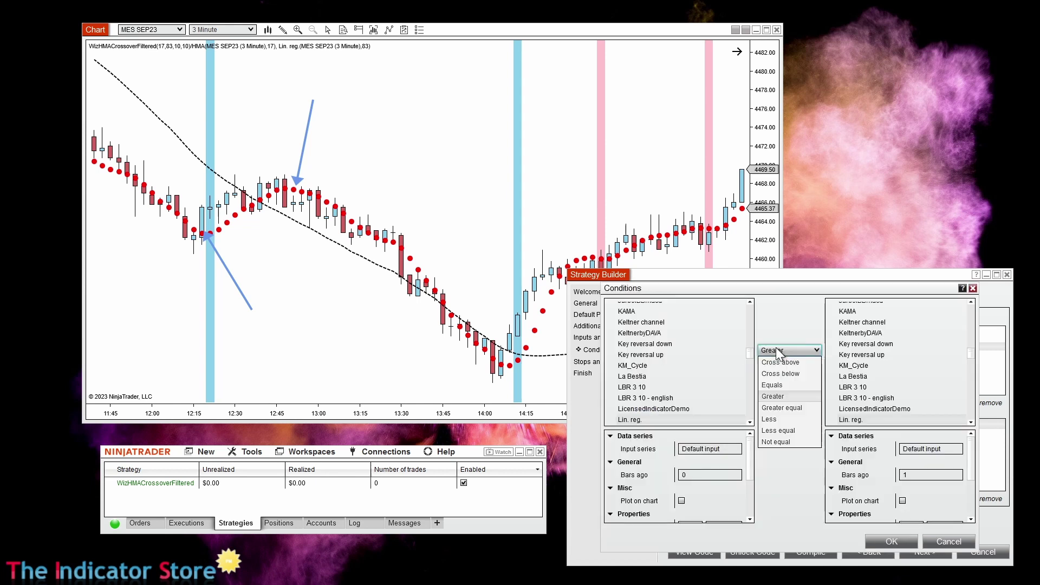
pyautogui.click(783, 419)
pyautogui.click(888, 542)
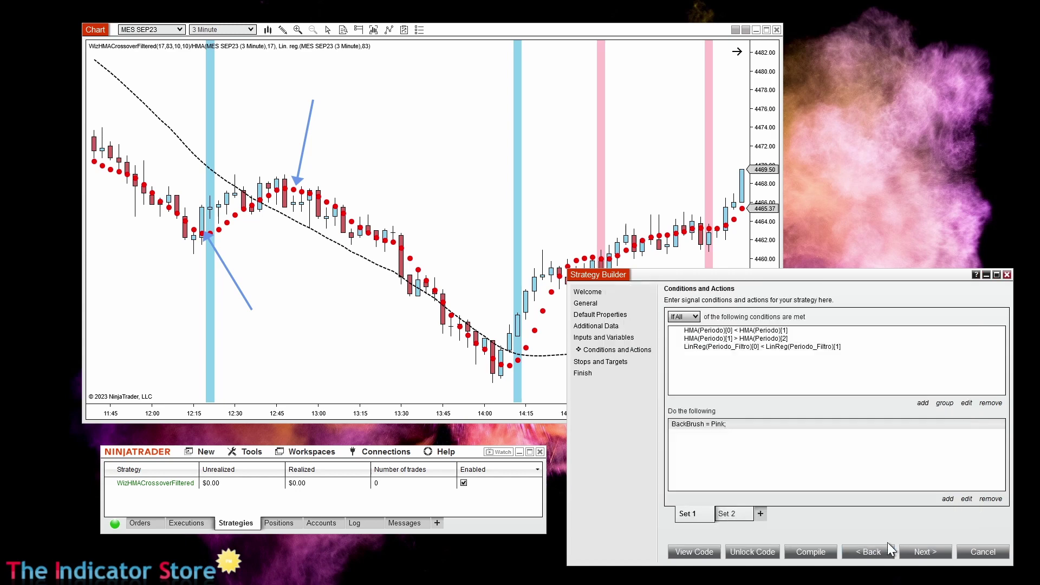
# Step: Change the comparison of the LinReg filter condition in Set 2, the SkyBlue signal, to Greater
pyautogui.click(728, 515)
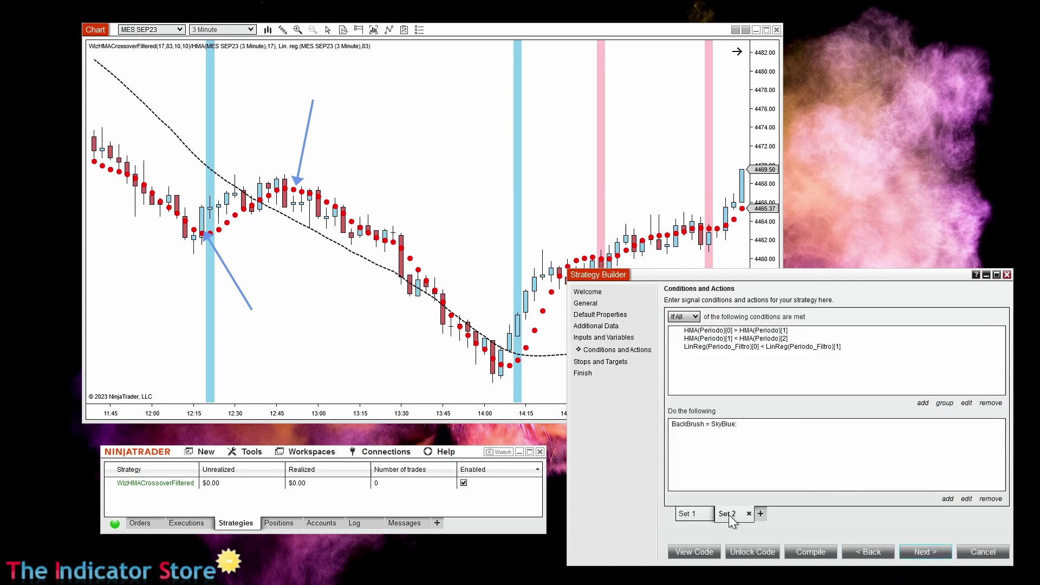
pyautogui.click(774, 347)
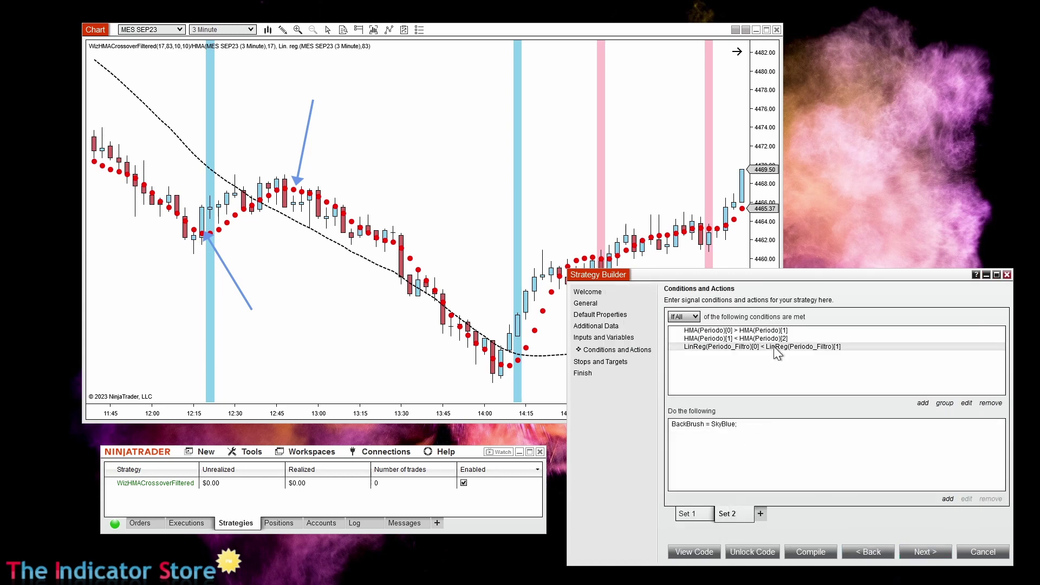
pyautogui.doubleClick(774, 346)
pyautogui.click(774, 346)
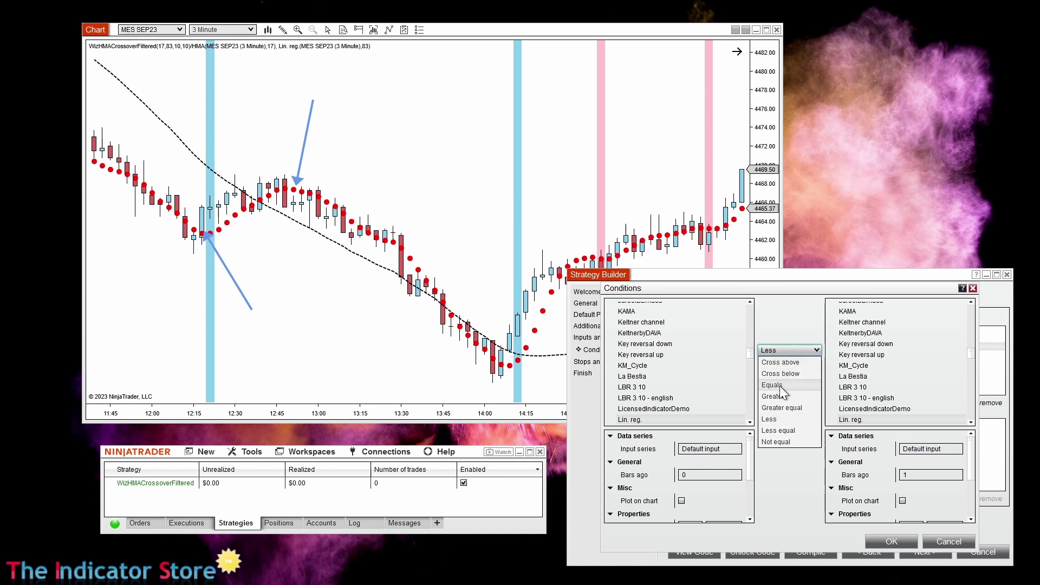
pyautogui.click(780, 397)
pyautogui.click(882, 541)
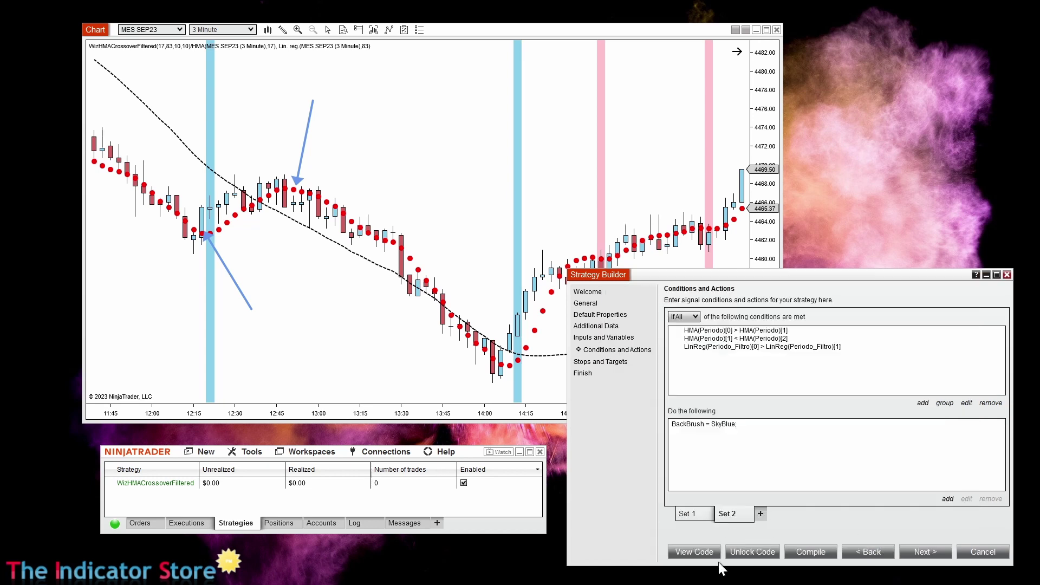
# Step: Compile the corrected strategy, disable and re-enable it, and bring the chart to the front
pyautogui.click(464, 483)
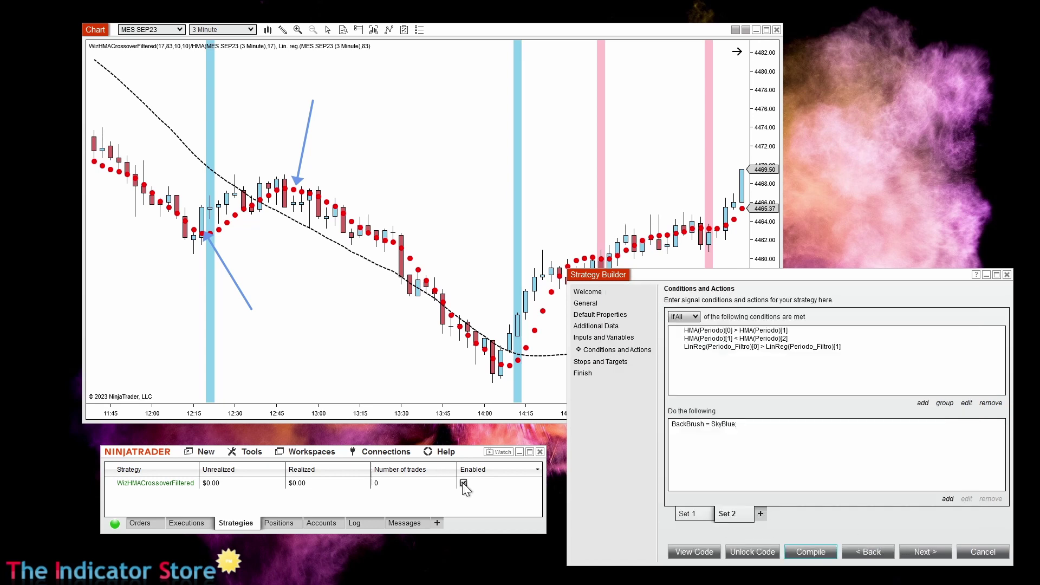
pyautogui.click(464, 483)
pyautogui.click(314, 320)
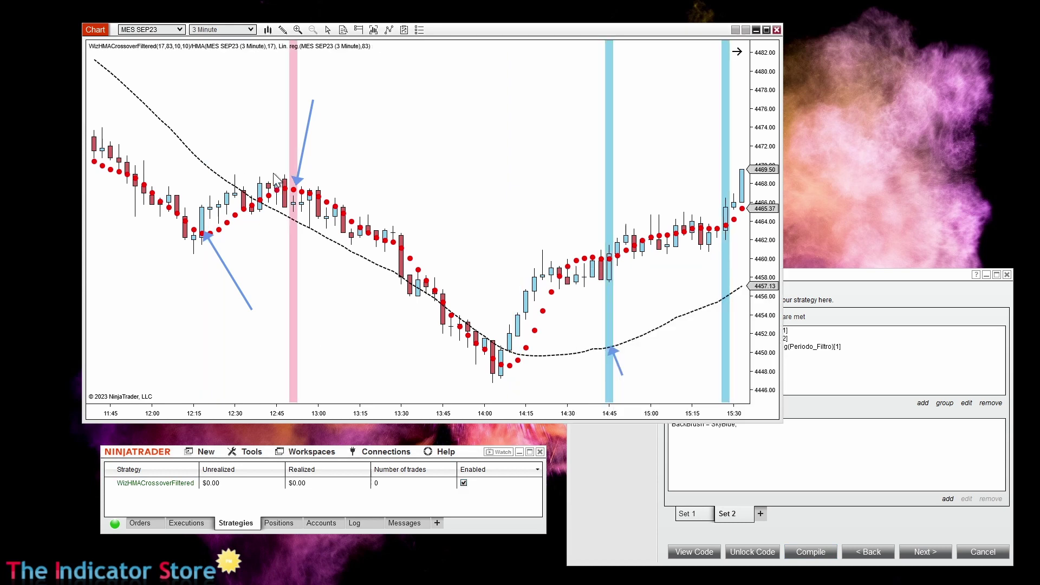
# Step: Move the arrow at the swing low near 12:20 slightly down and the one at the 12:50 signal slightly up
pyautogui.click(161, 122)
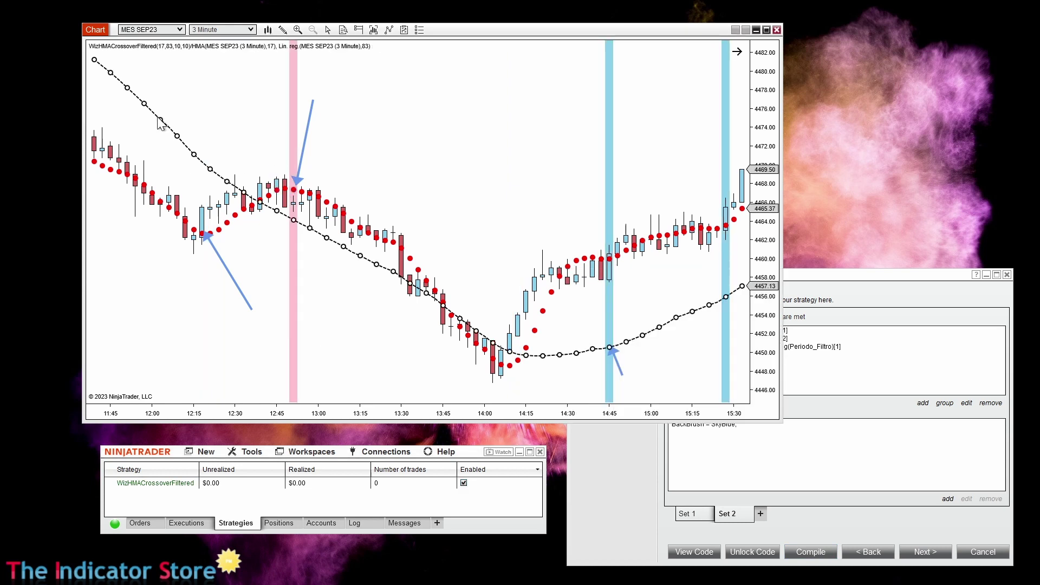
pyautogui.click(228, 273)
pyautogui.moveTo(229, 274); pyautogui.dragTo(227, 281)
pyautogui.moveTo(304, 152); pyautogui.dragTo(304, 147)
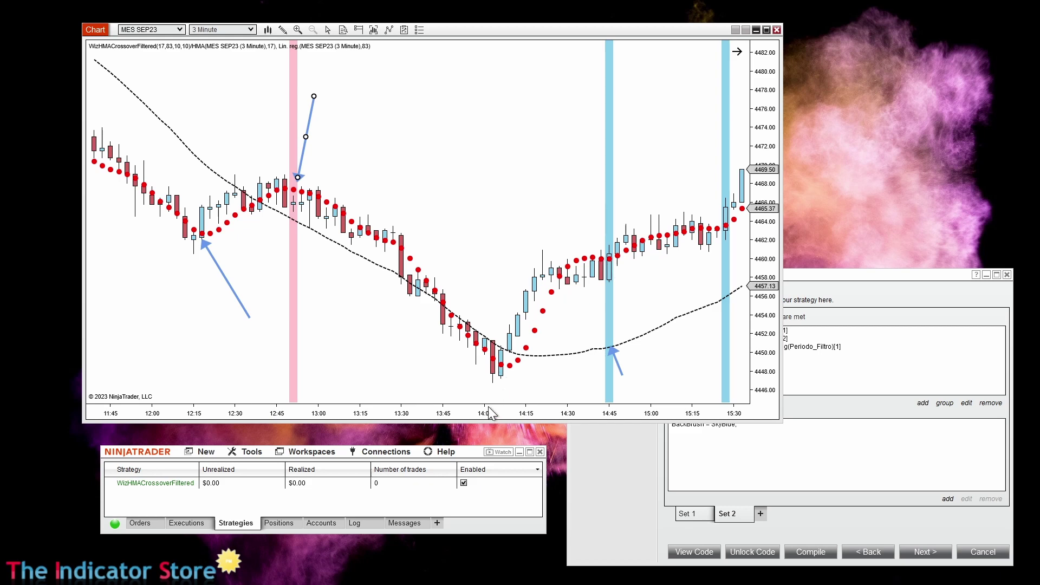
# Step: Examine the filtered pink and blue signals against the linear regression slope over a longer stretch of the chart
pyautogui.moveTo(488, 412); pyautogui.dragTo(568, 411)
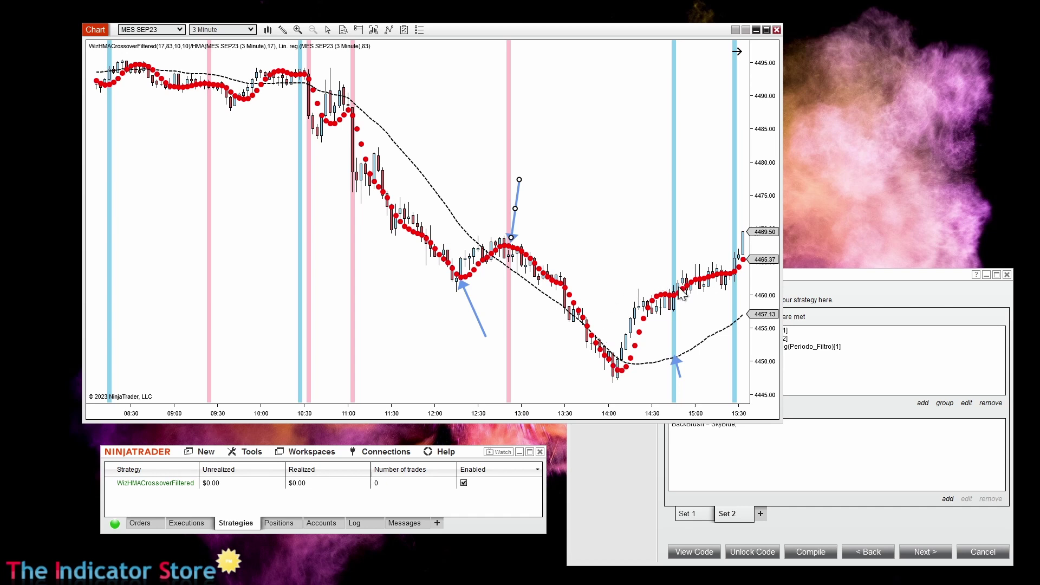
pyautogui.moveTo(470, 415); pyautogui.dragTo(485, 411)
pyautogui.click(707, 327)
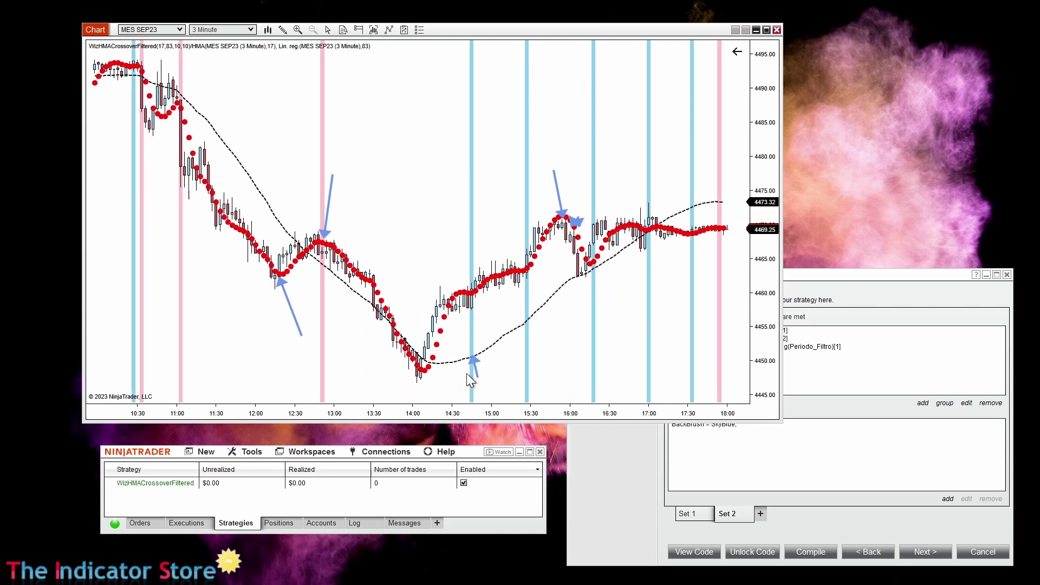
pyautogui.scroll(-5, 705, 325)
pyautogui.scroll(5, 343, 141)
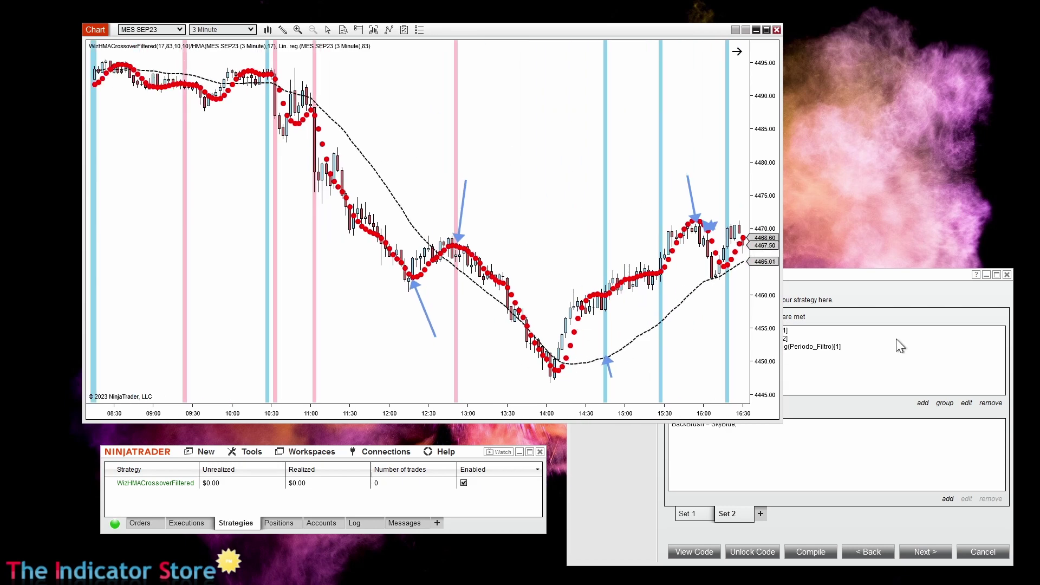
# Step: Add an Enter short position action with DefaultQuantity to Set 1 in the Strategy Builder
pyautogui.moveTo(898, 274); pyautogui.dragTo(813, 125)
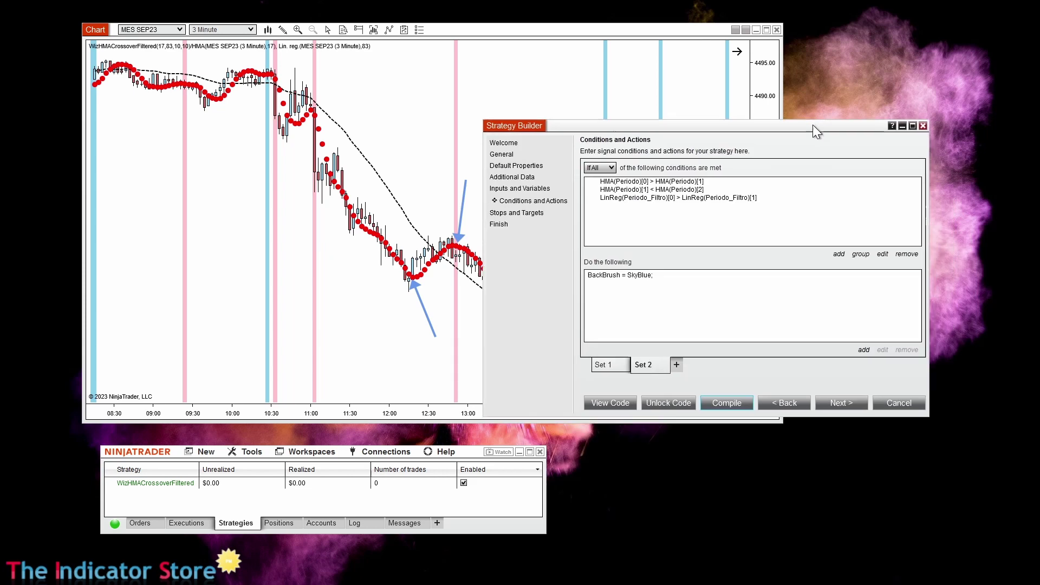
pyautogui.click(594, 360)
pyautogui.click(631, 358)
pyautogui.click(600, 361)
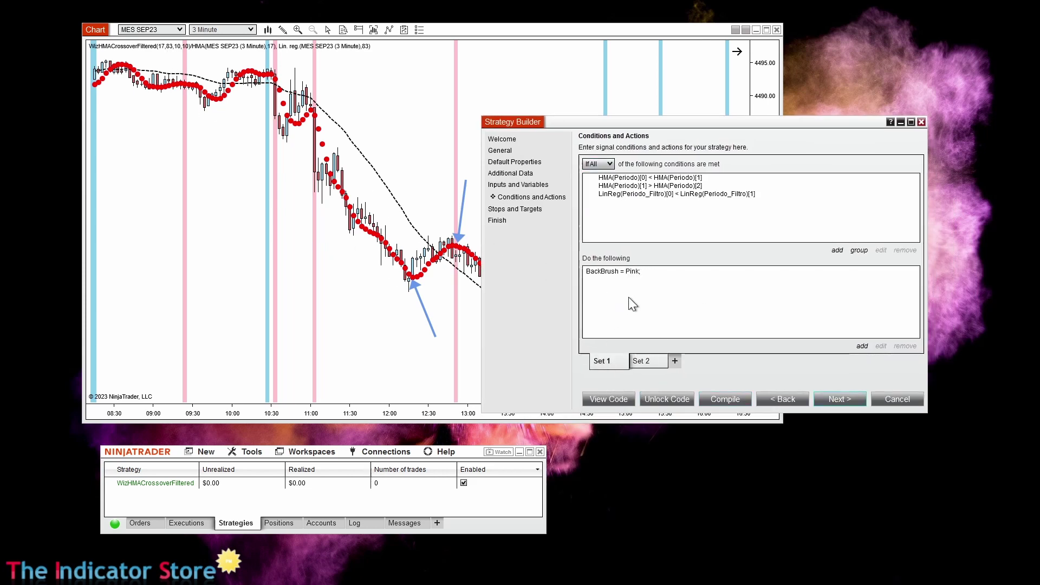
pyautogui.click(632, 271)
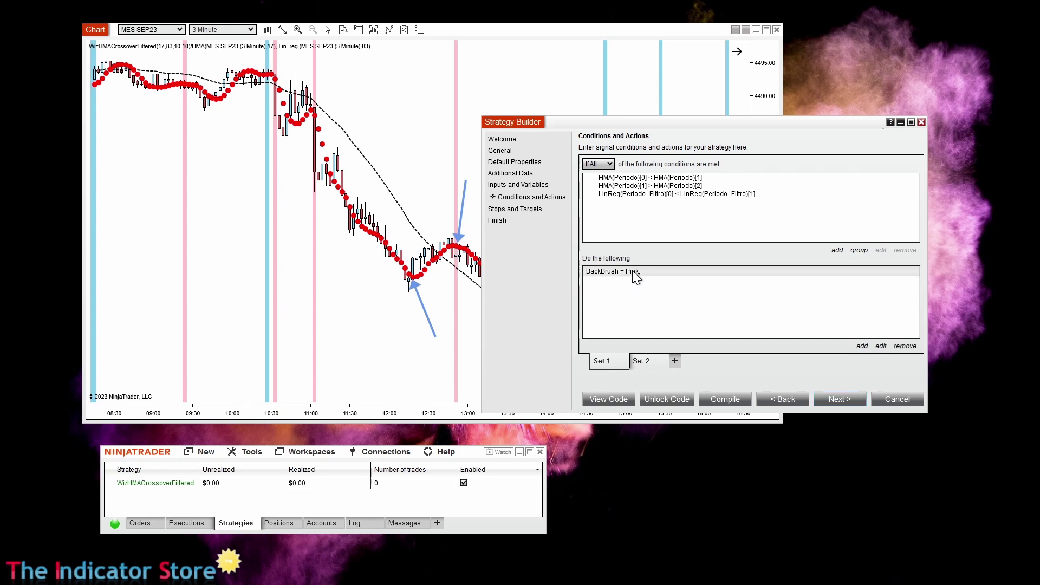
pyautogui.click(860, 347)
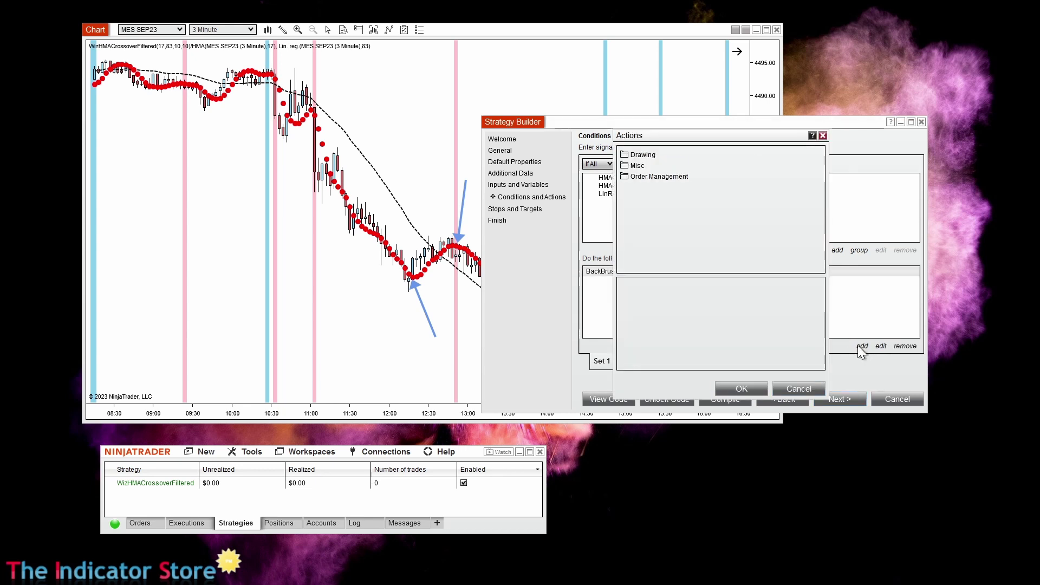
pyautogui.click(642, 176)
pyautogui.click(662, 241)
pyautogui.click(740, 388)
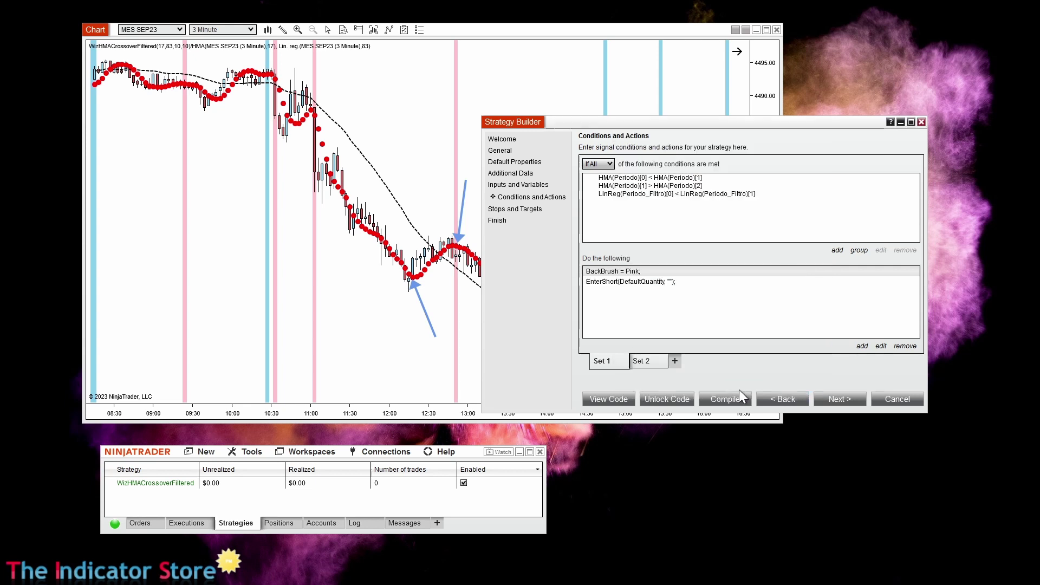
# Step: Add an Enter long position action with DefaultQuantity to Set 2 and compare the actions of both sets
pyautogui.click(645, 362)
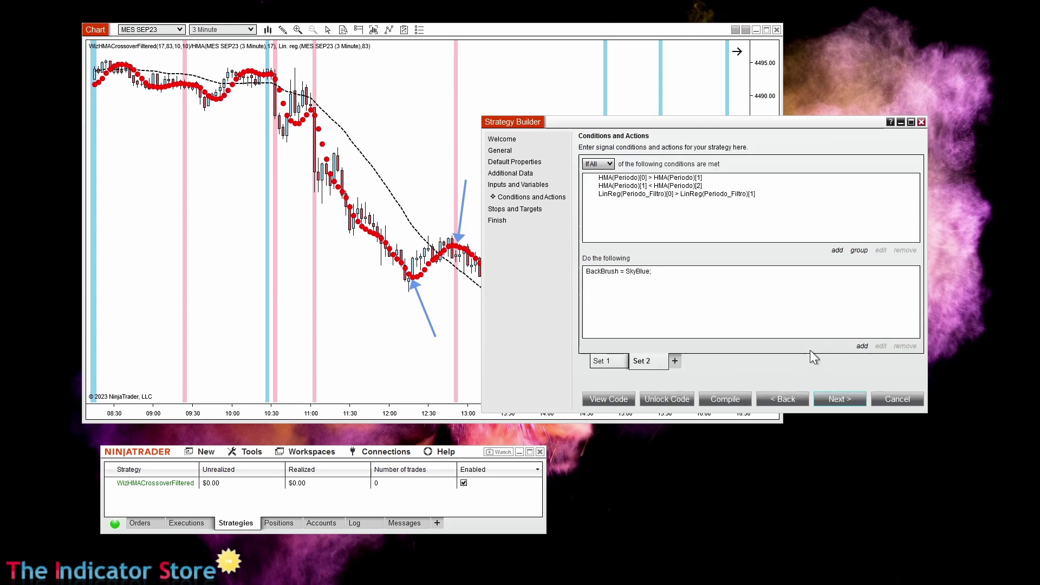
pyautogui.click(861, 346)
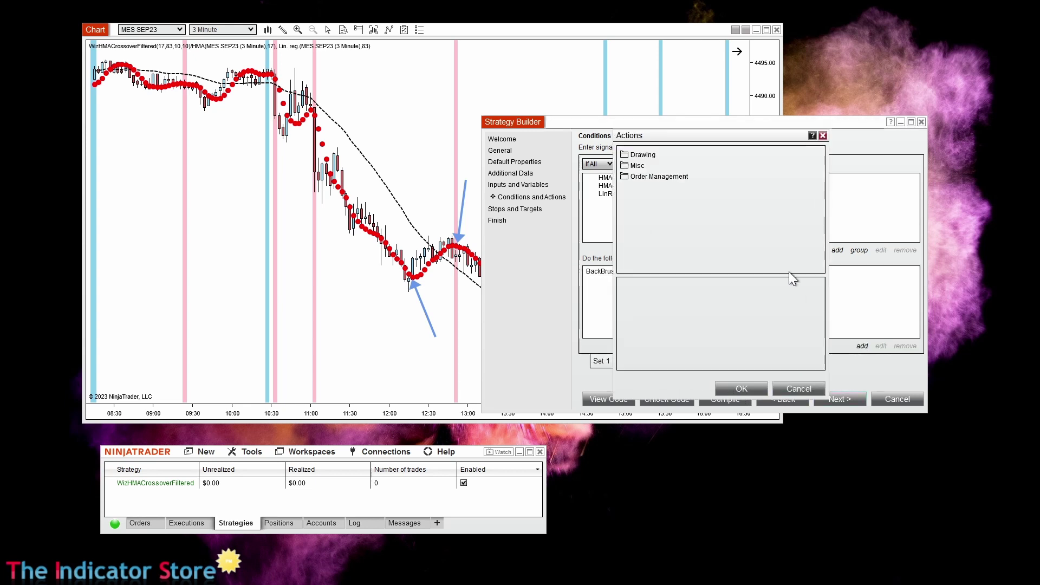
pyautogui.click(638, 177)
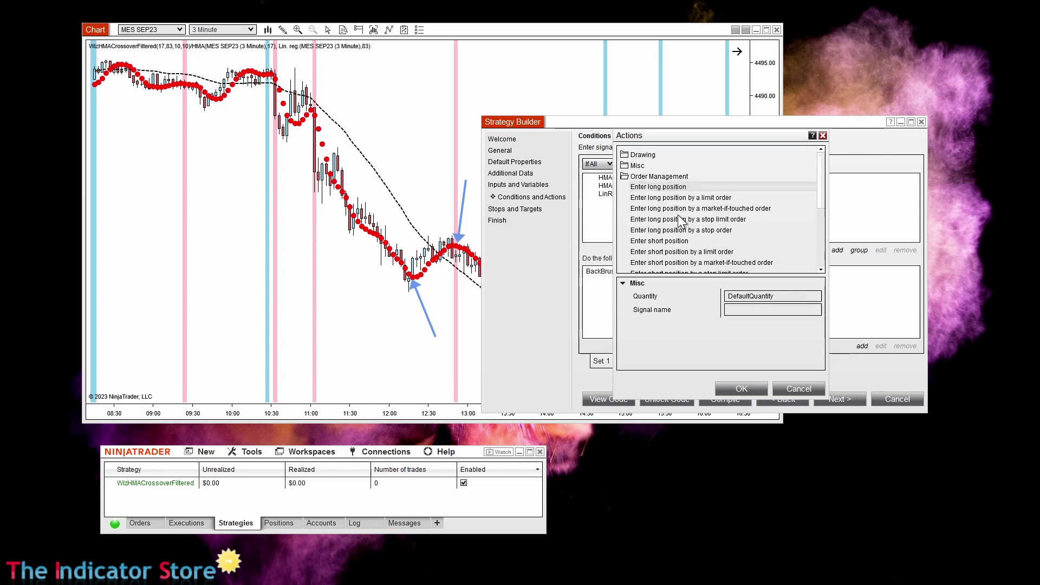
pyautogui.click(739, 388)
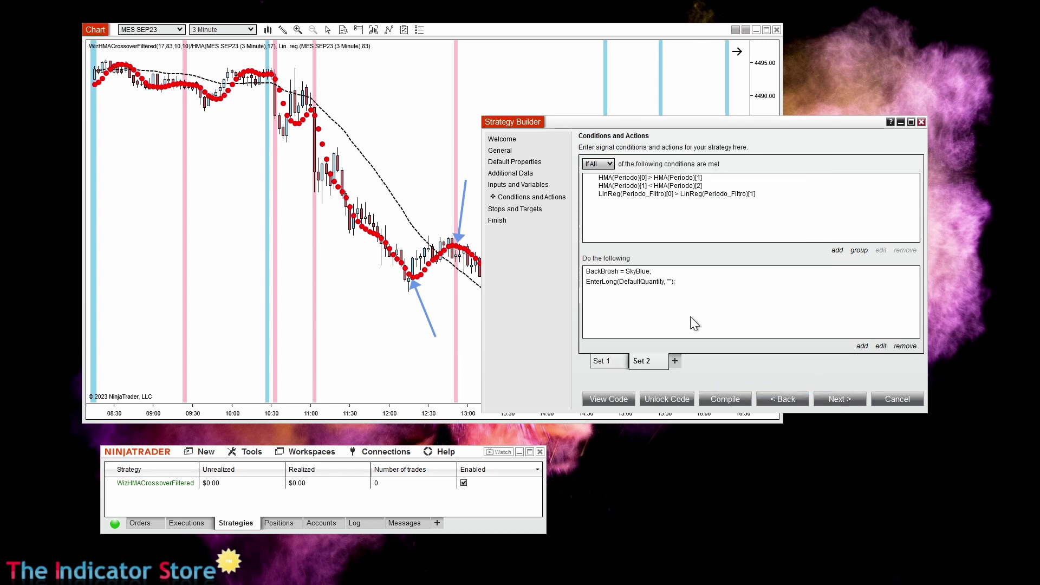
pyautogui.click(653, 364)
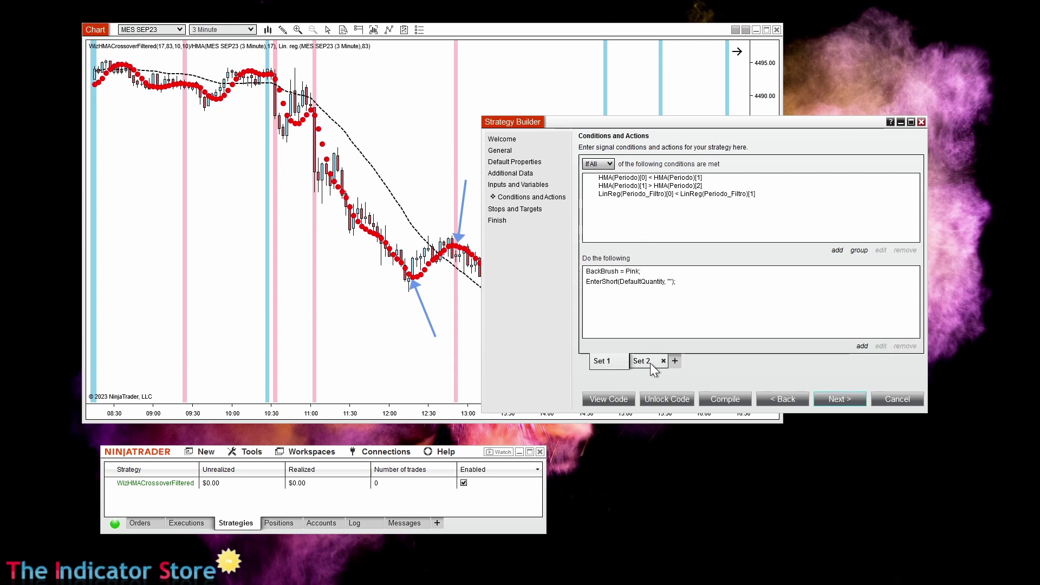
pyautogui.click(601, 361)
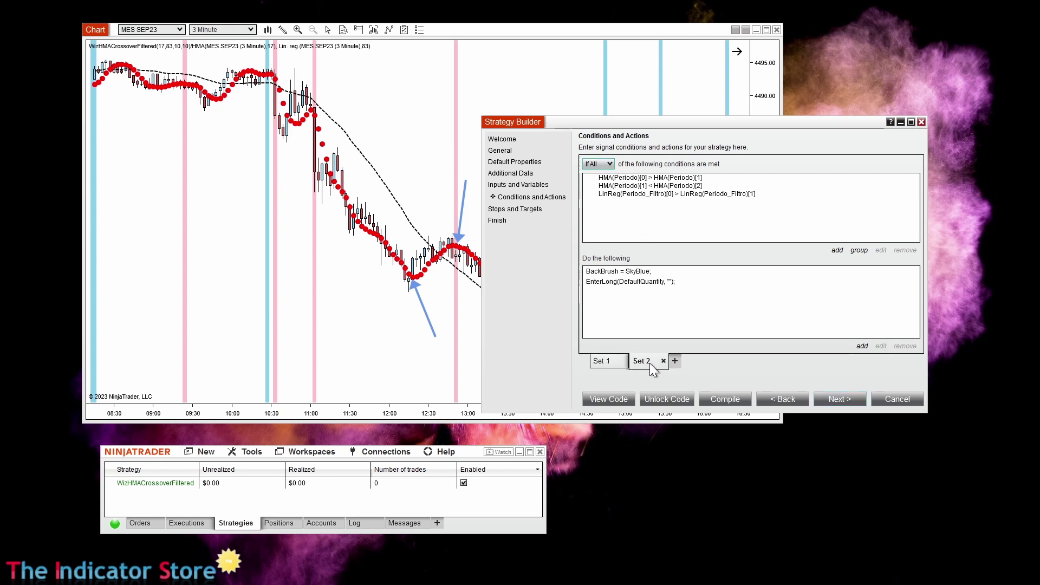
# Step: Add a profit target in Ticks mode that takes its value from the Target user input
pyautogui.click(841, 400)
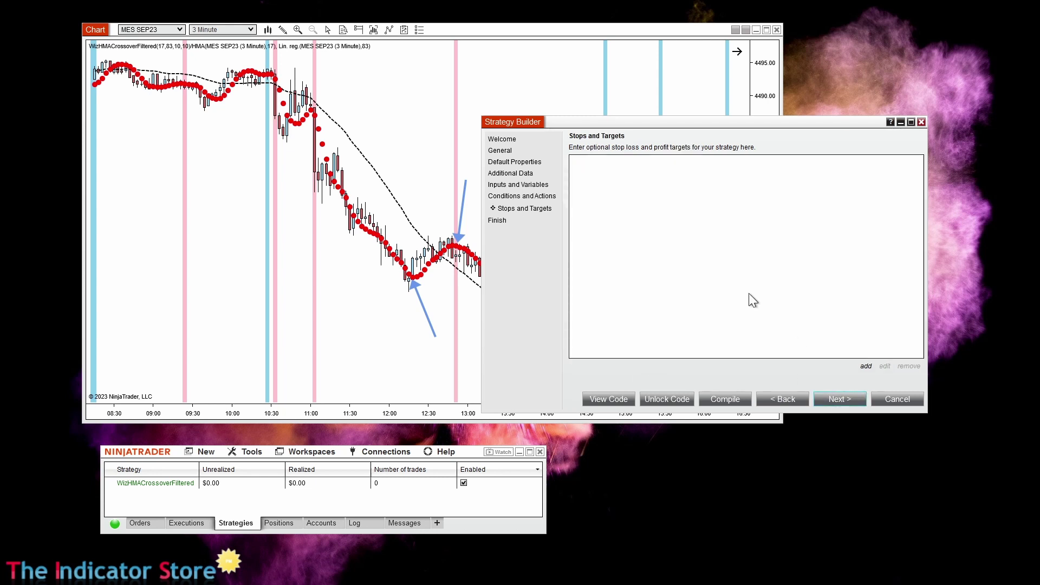
pyautogui.click(866, 367)
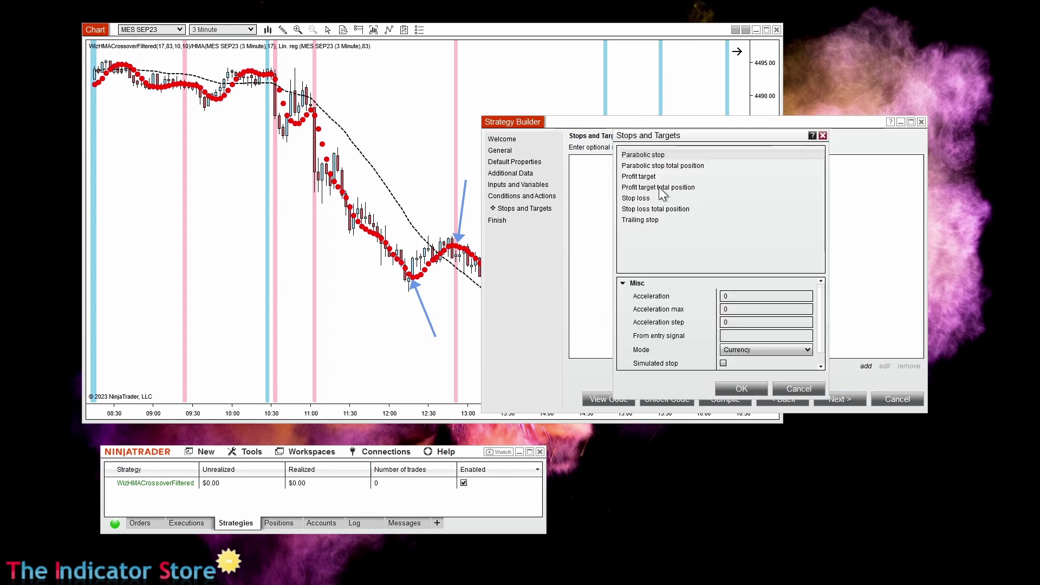
pyautogui.click(647, 176)
pyautogui.click(749, 310)
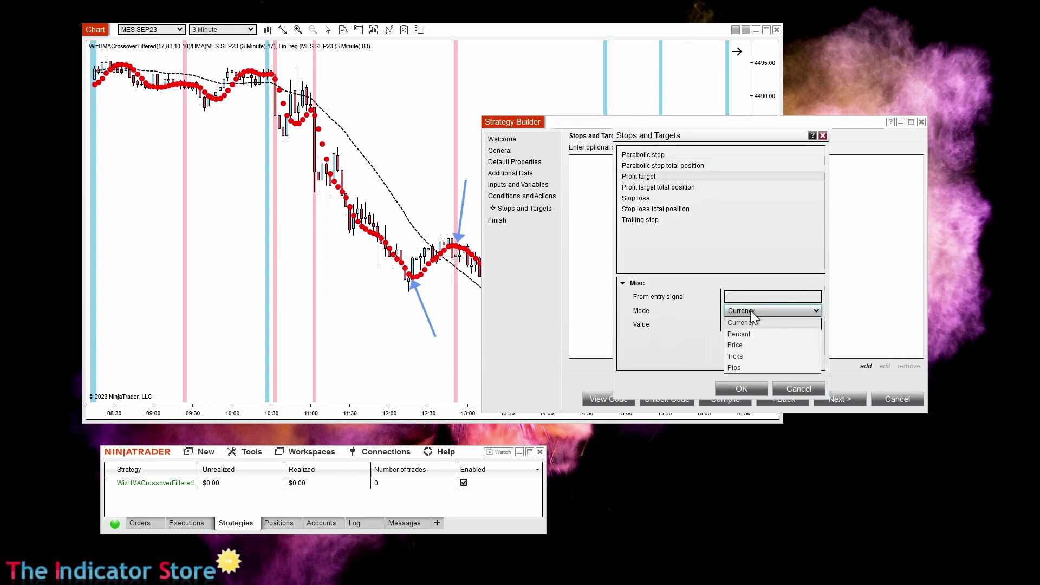
pyautogui.click(752, 356)
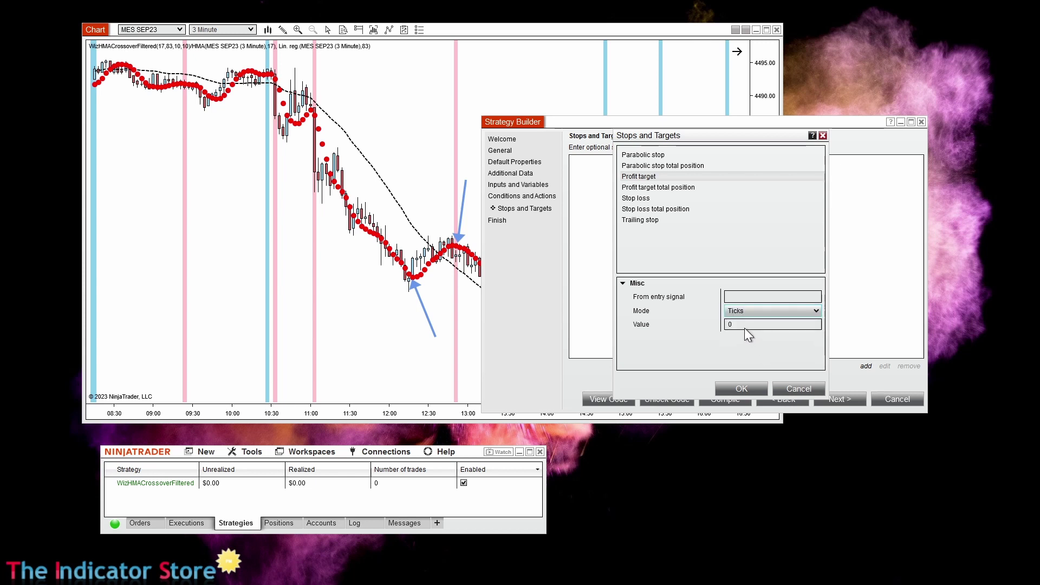
pyautogui.click(818, 325)
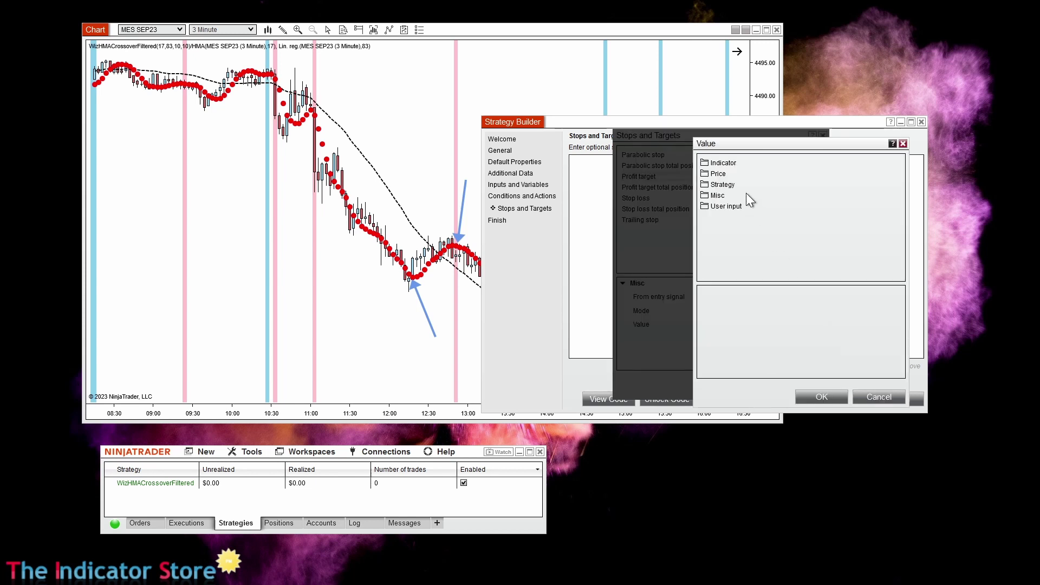
pyautogui.click(737, 208)
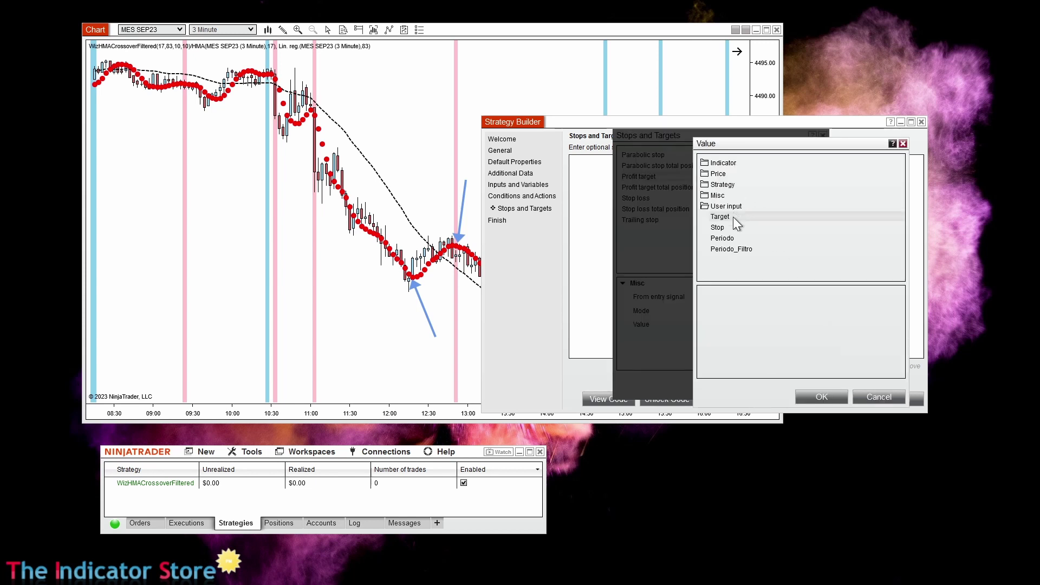
pyautogui.click(821, 397)
pyautogui.click(748, 388)
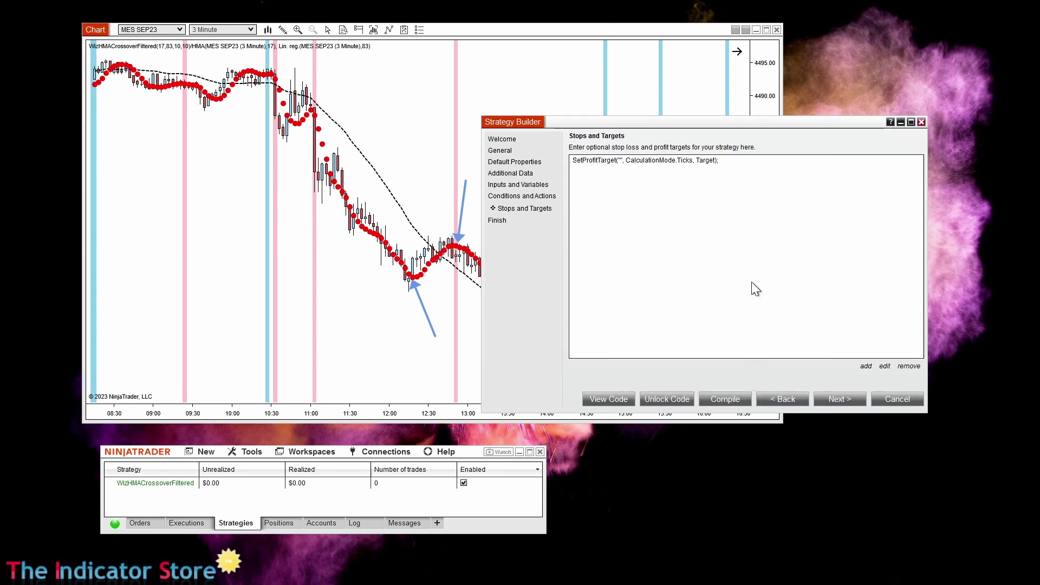
# Step: Add a stop loss in Ticks mode that takes its value from the Stop user input
pyautogui.click(866, 367)
pyautogui.click(651, 197)
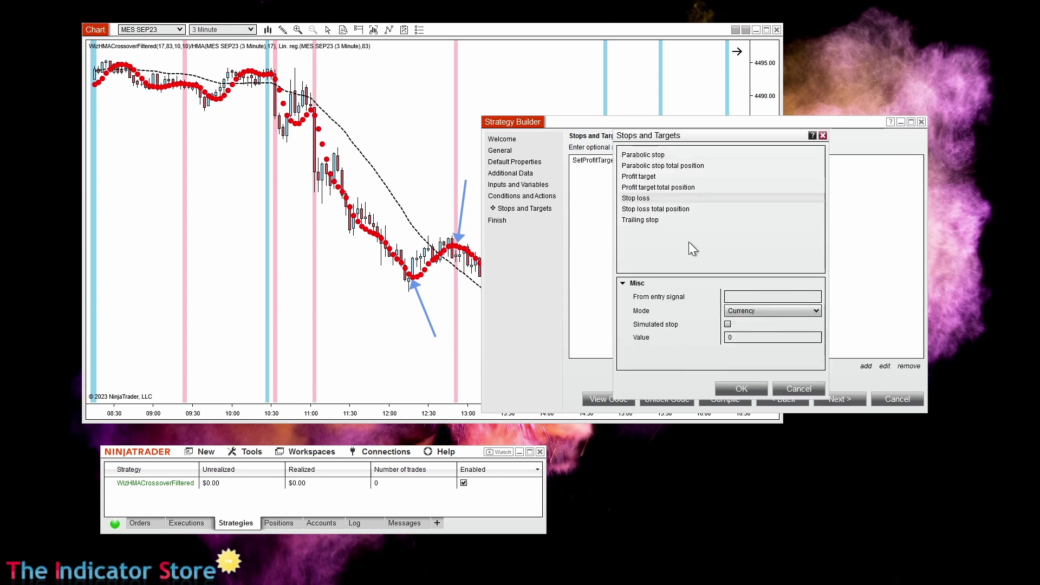
pyautogui.click(770, 310)
pyautogui.click(753, 357)
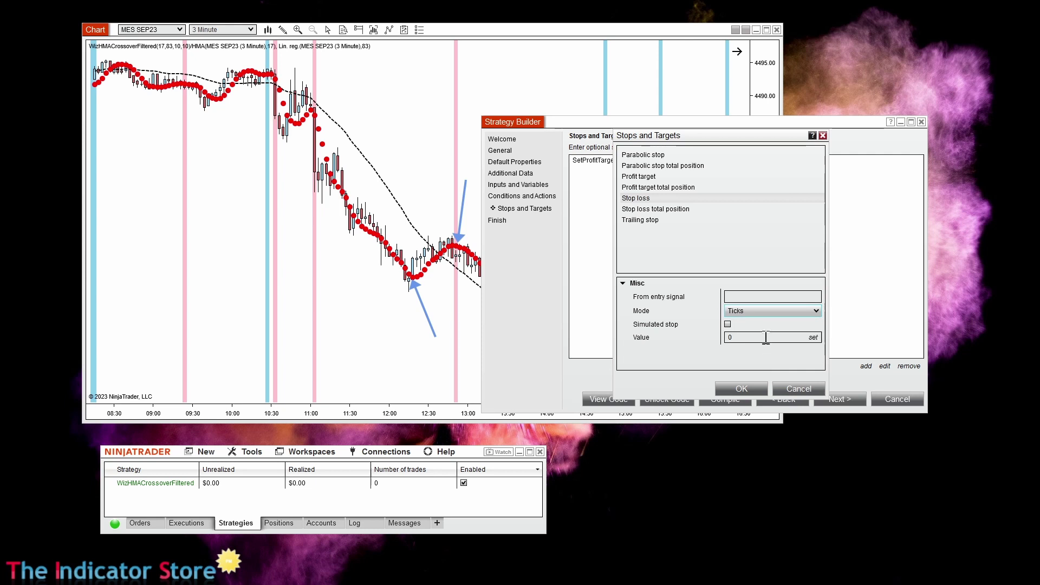
pyautogui.click(811, 333)
pyautogui.click(813, 336)
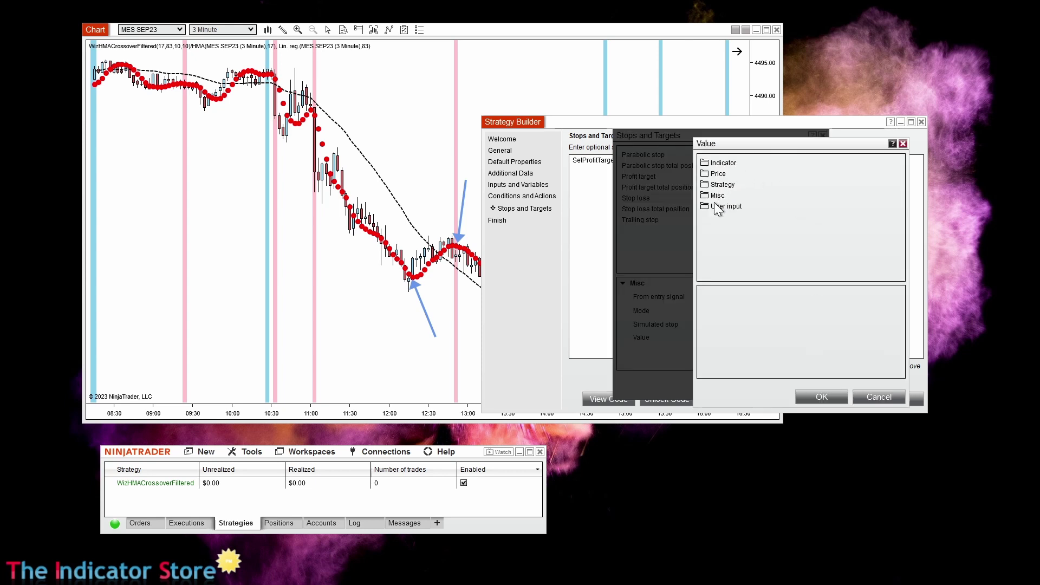
pyautogui.click(715, 206)
pyautogui.click(722, 228)
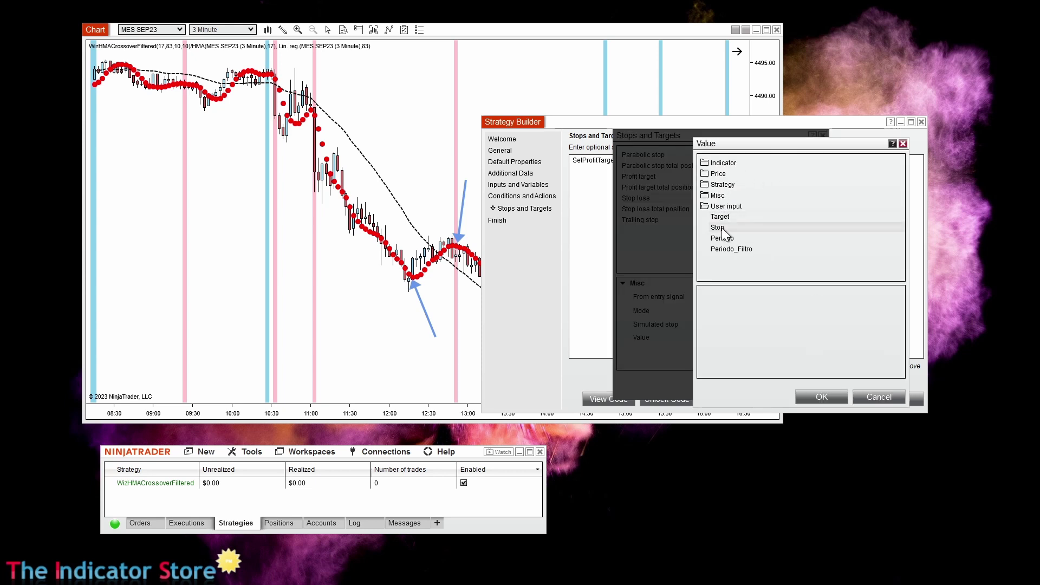
pyautogui.click(818, 397)
pyautogui.click(742, 387)
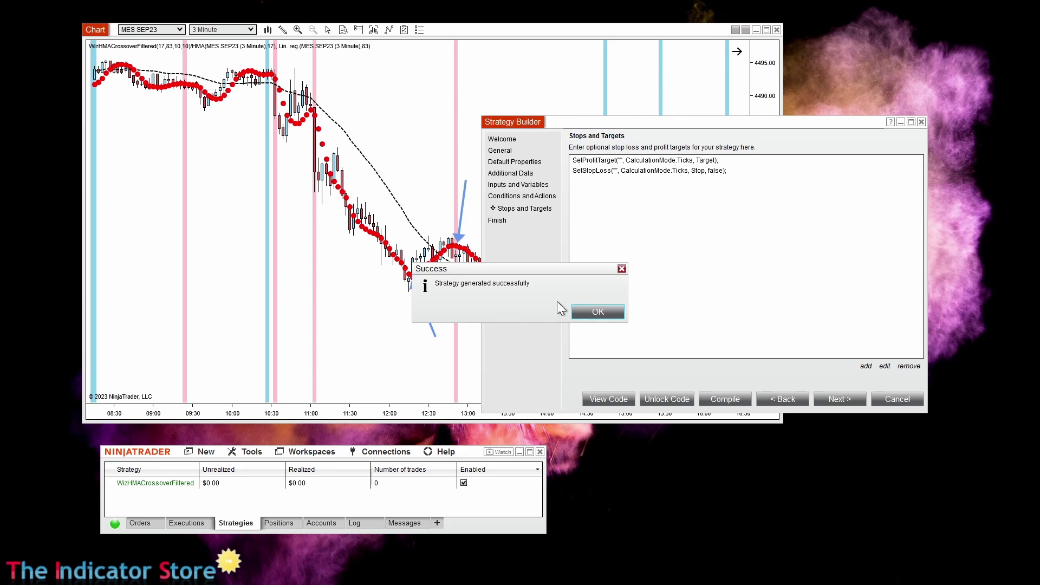
# Step: Finish compiling the strategy and restart WizHMACrossoverFiltered by disabling and re-enabling it in the Strategies list
pyautogui.click(603, 313)
pyautogui.moveTo(519, 122); pyautogui.dragTo(633, 479)
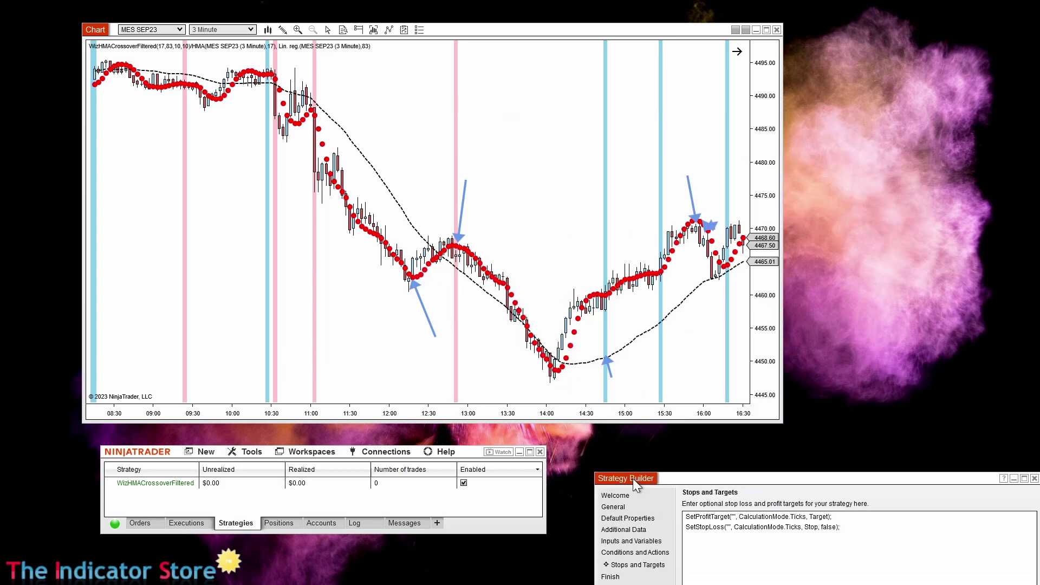
pyautogui.click(464, 483)
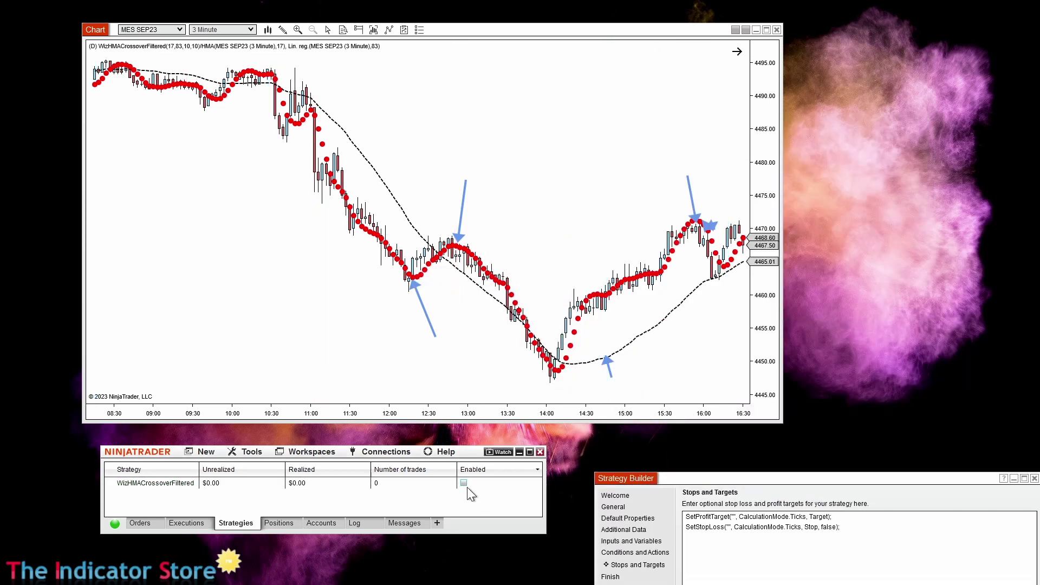
pyautogui.click(464, 483)
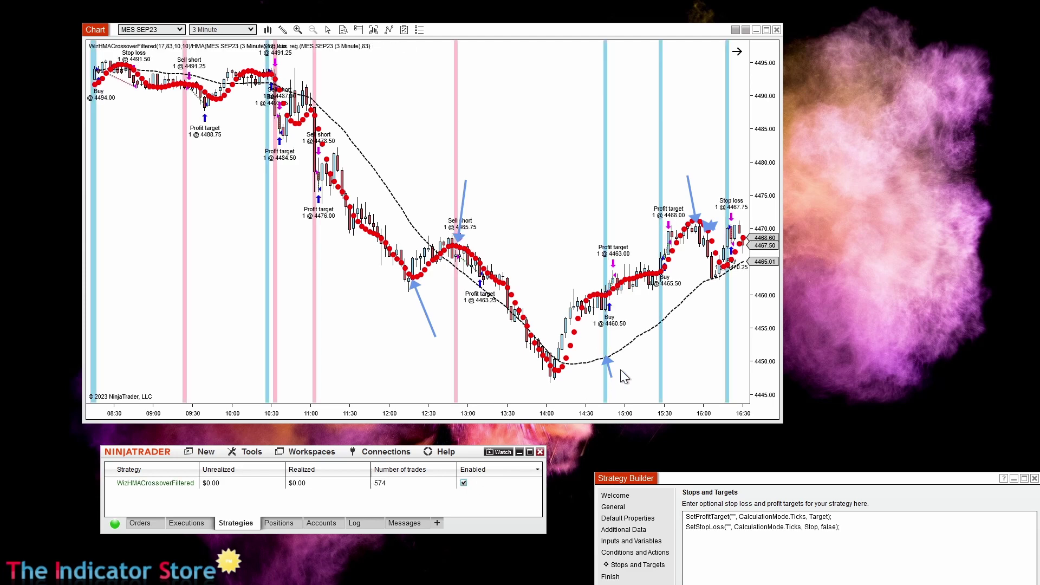
# Step: Review the Trades settings in the chart's Data Series properties and examine the plotted entries, profit targets and stop losses up close
pyautogui.moveTo(654, 417); pyautogui.dragTo(444, 413)
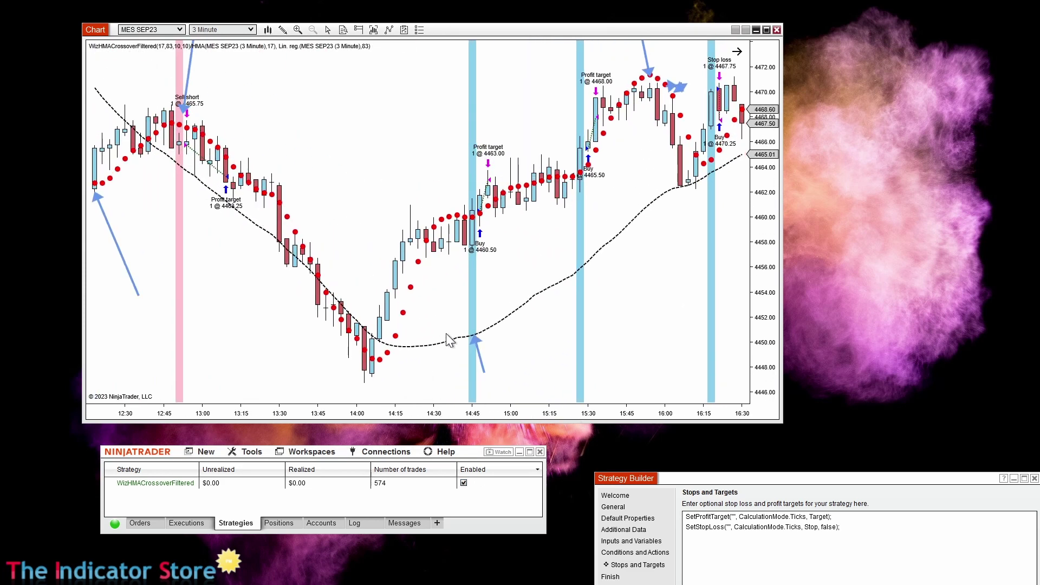
pyautogui.rightClick(361, 126)
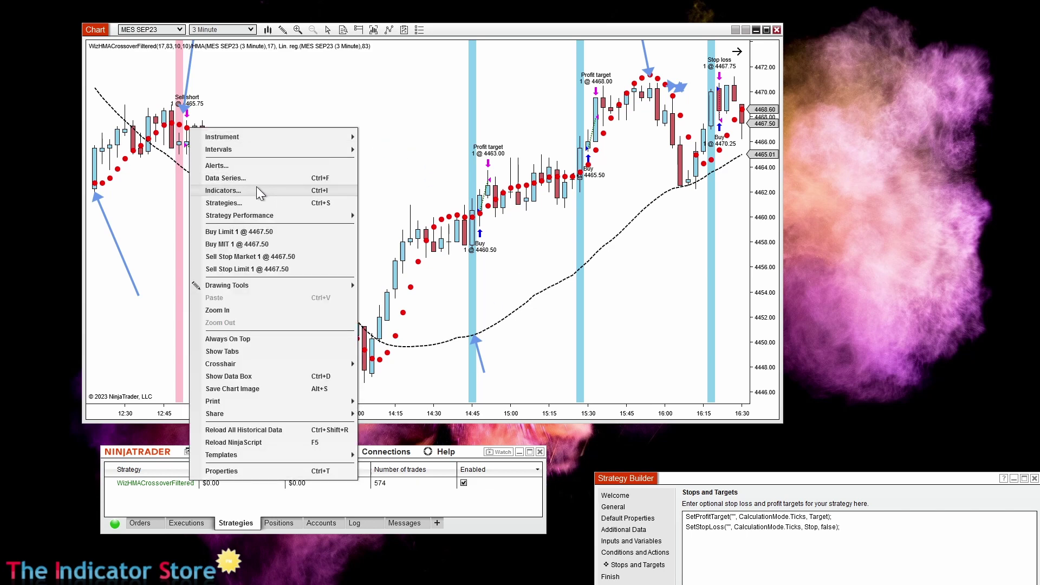
pyautogui.click(241, 177)
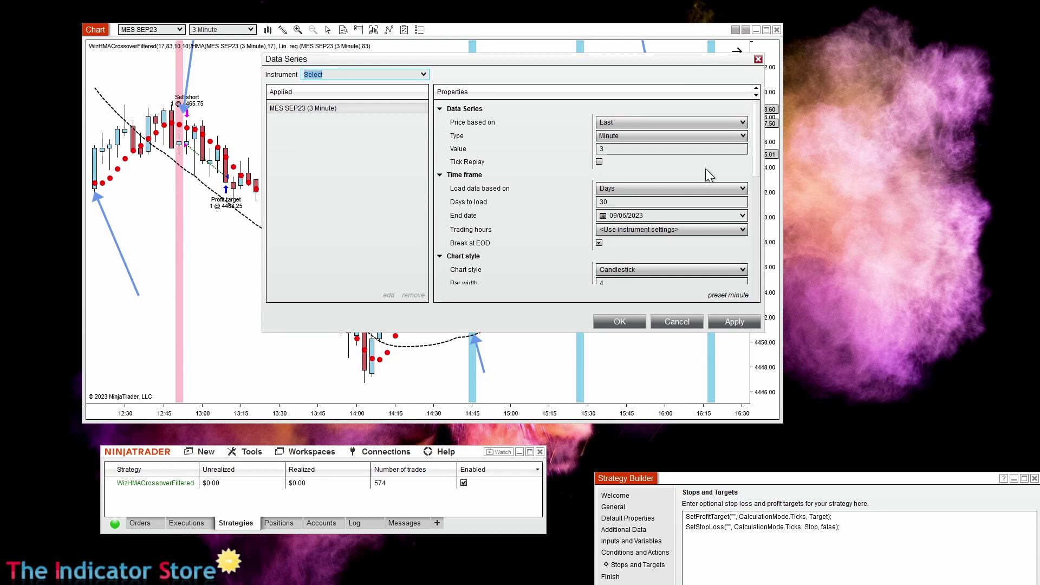
pyautogui.scroll(-10, 739, 243)
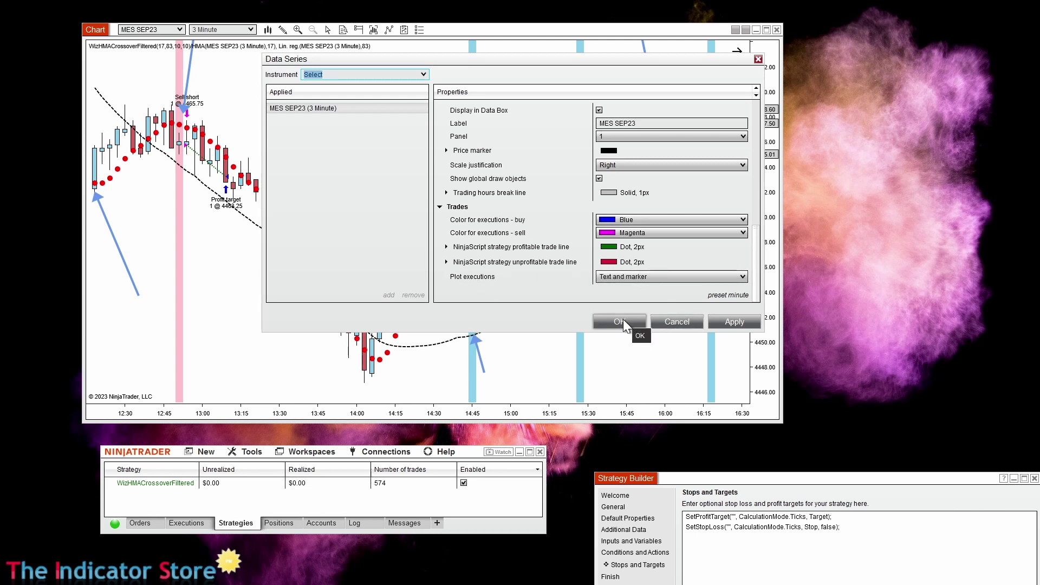
pyautogui.click(671, 320)
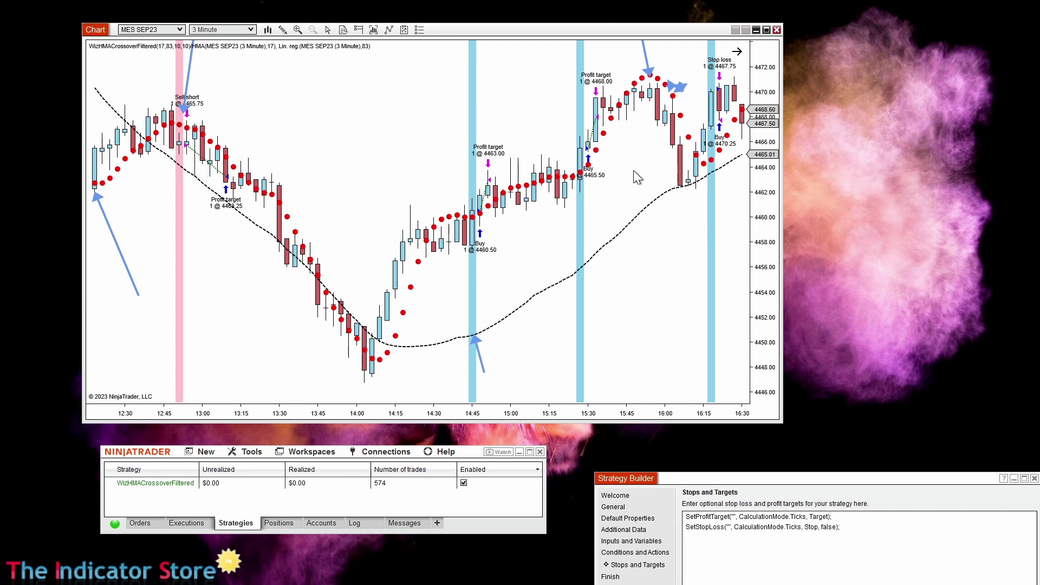
pyautogui.click(194, 177)
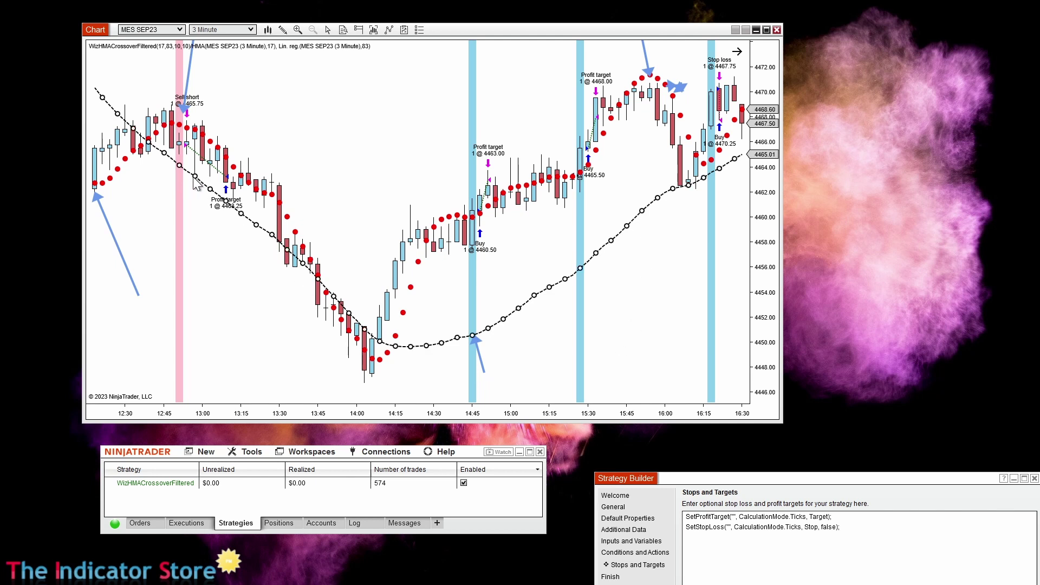
pyautogui.click(458, 230)
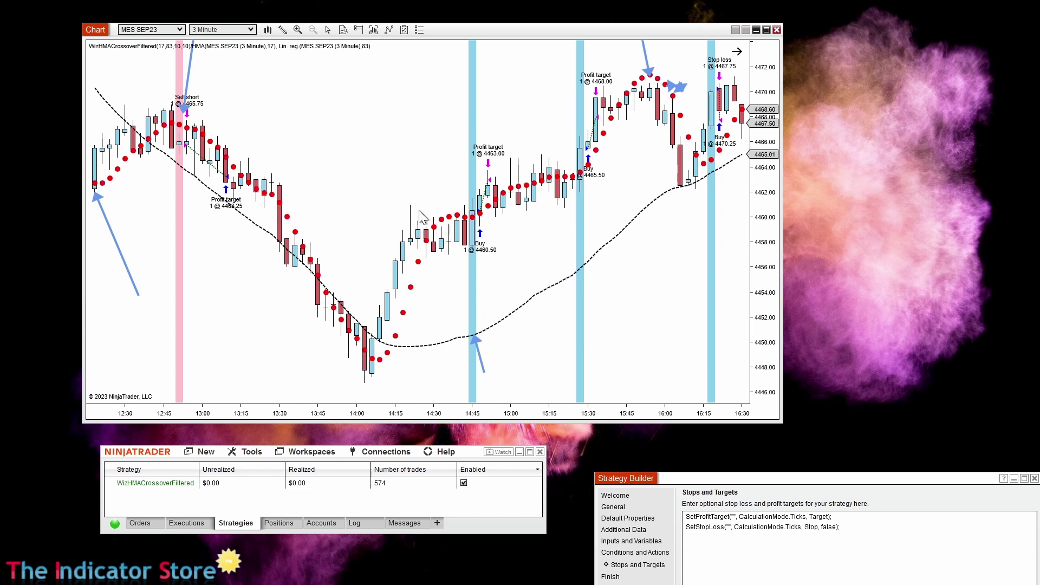